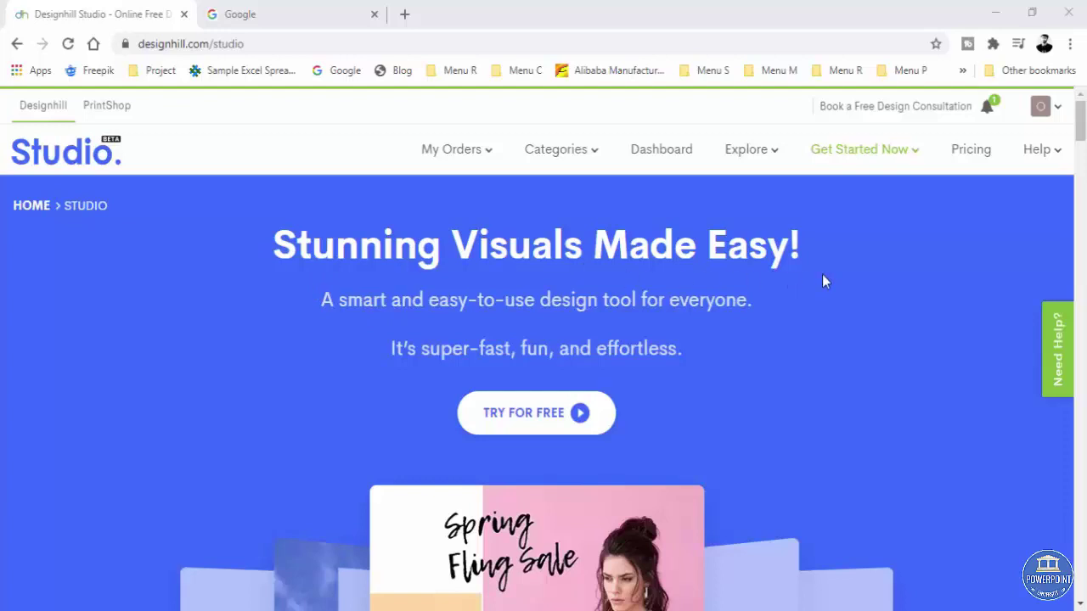
Start trying Studio for free and sign in with a Google account
scroll(822, 280, down, 2)
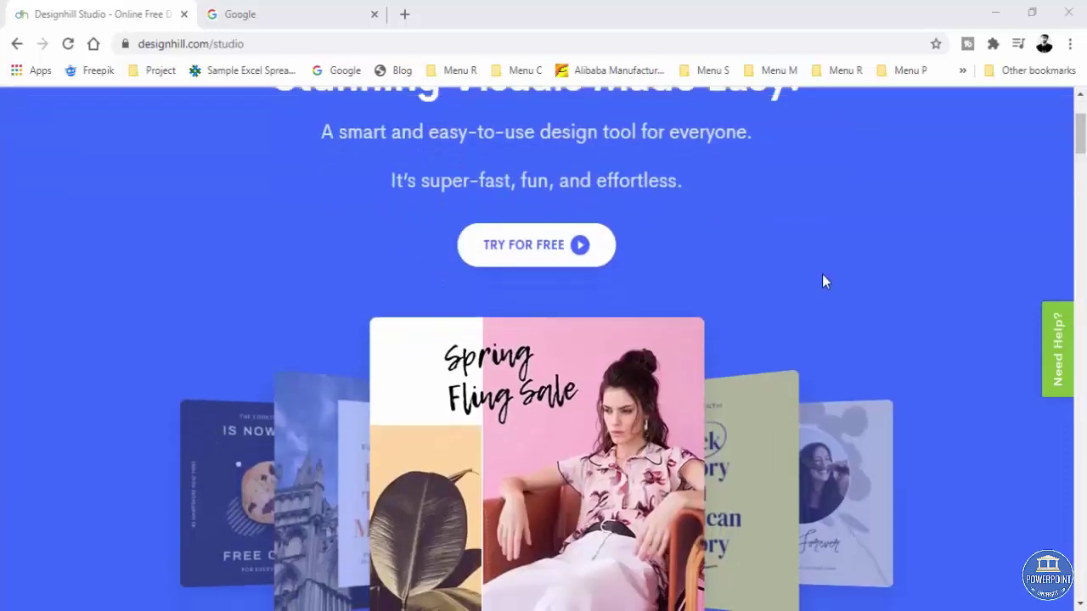
scroll(822, 287, up, 2)
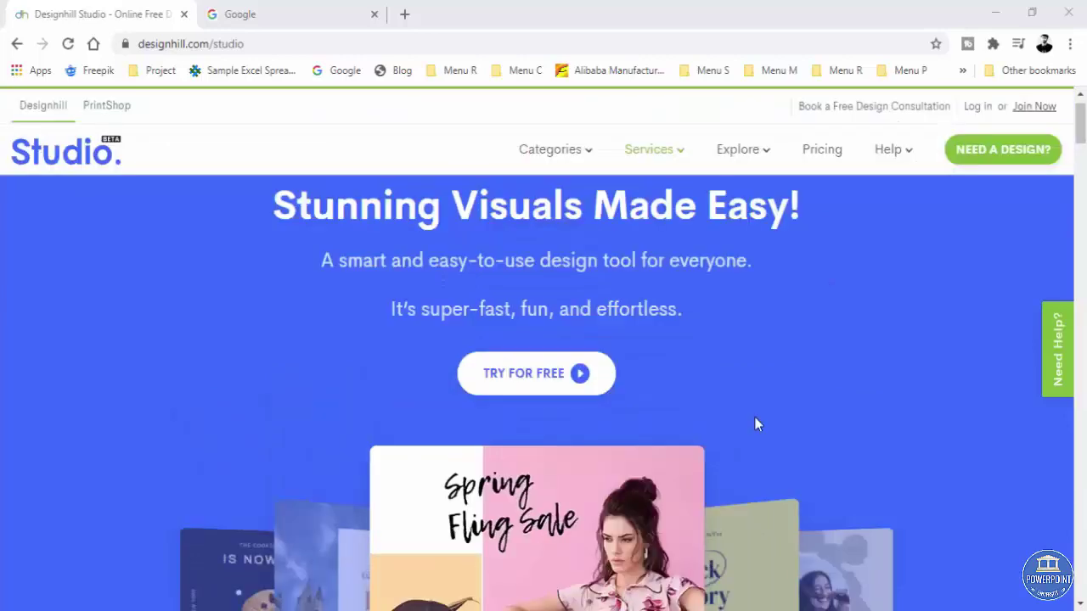
click(522, 377)
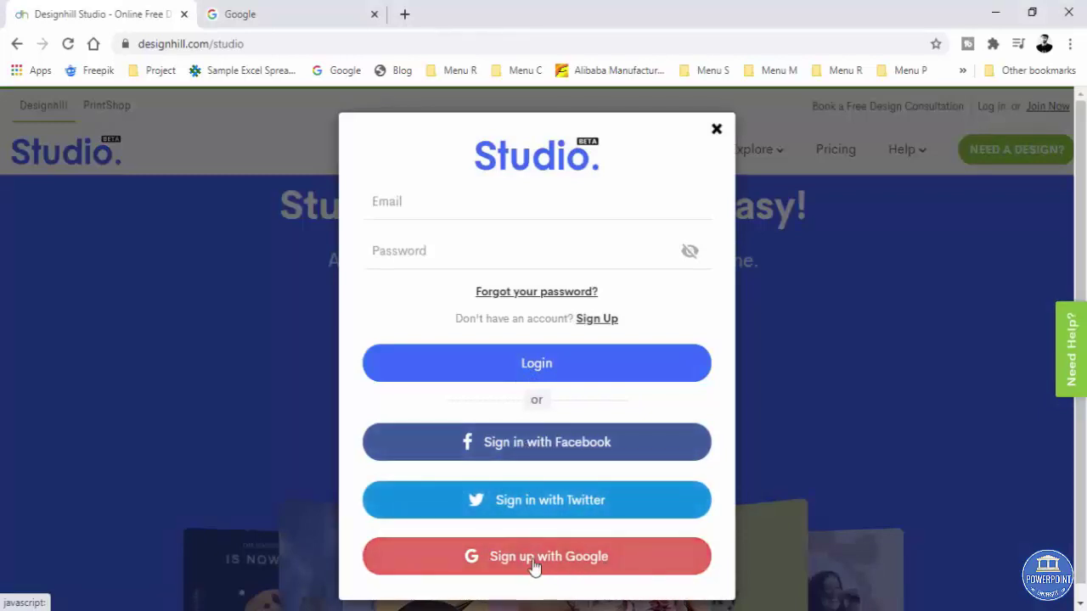
click(595, 567)
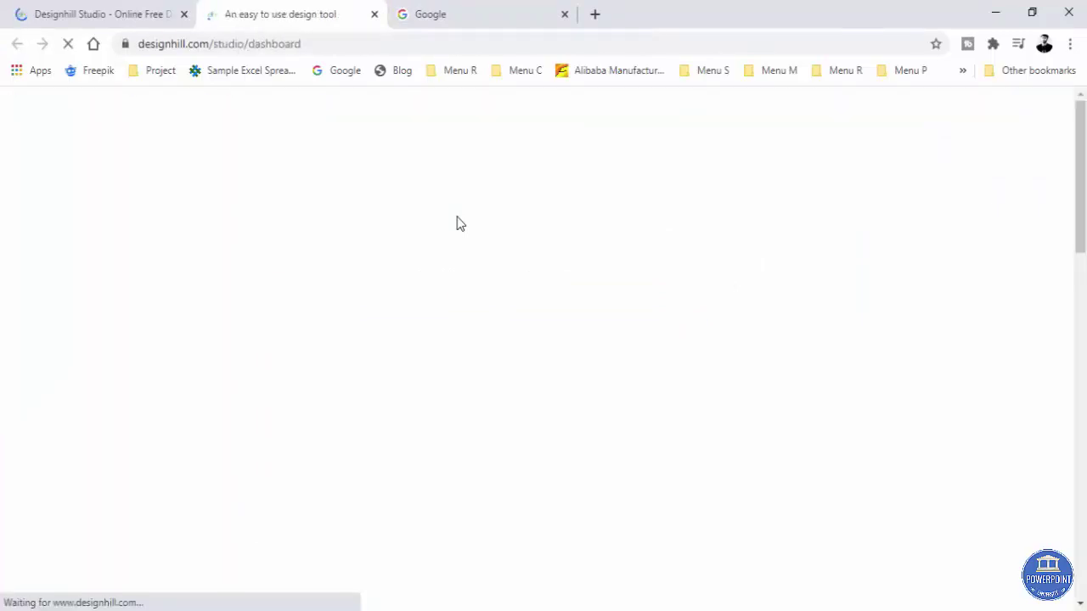
Look through the design categories and their sizes, from Instagram Posts to Proposal Templates
scroll(654, 352, down, 2)
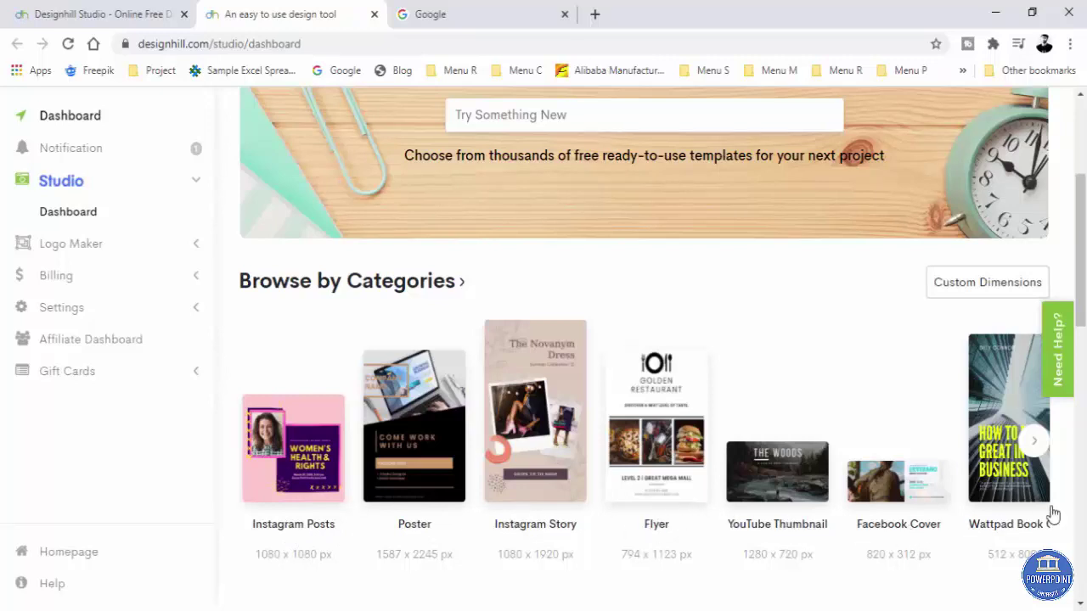
click(1034, 441)
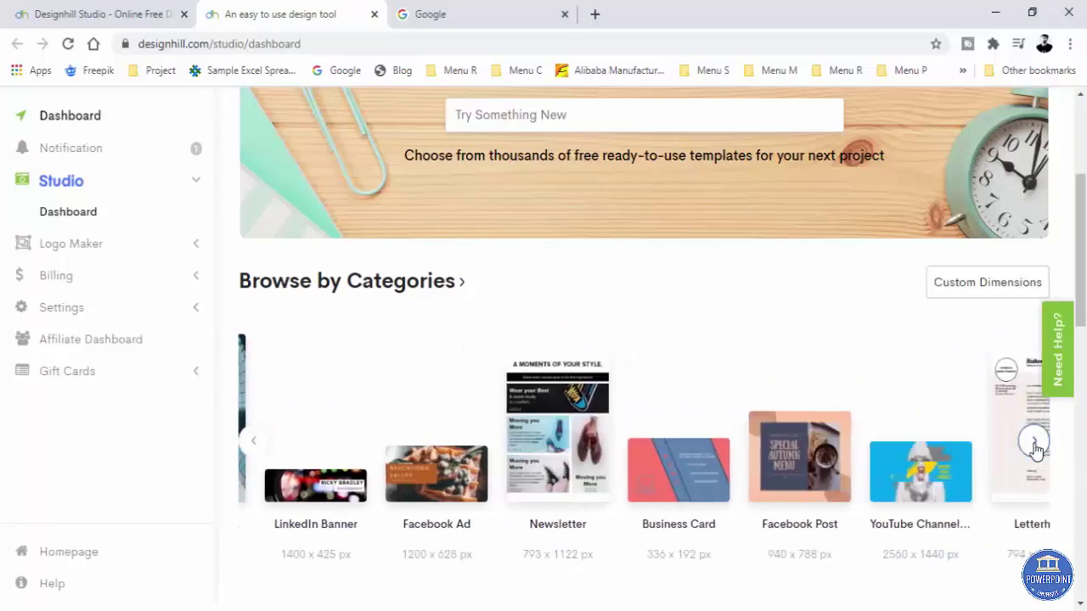
click(1034, 443)
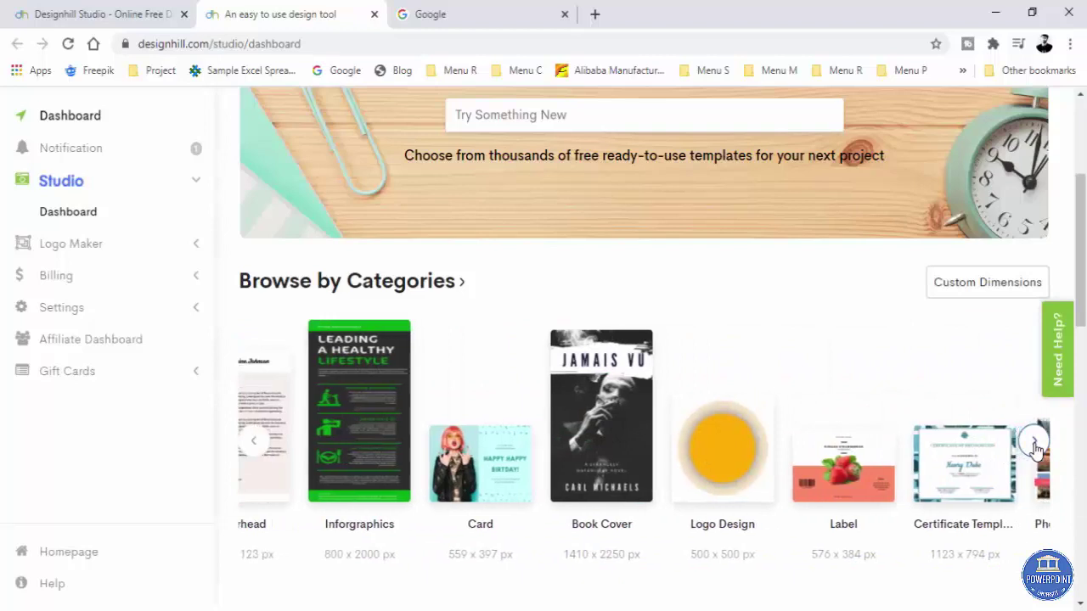
click(1035, 443)
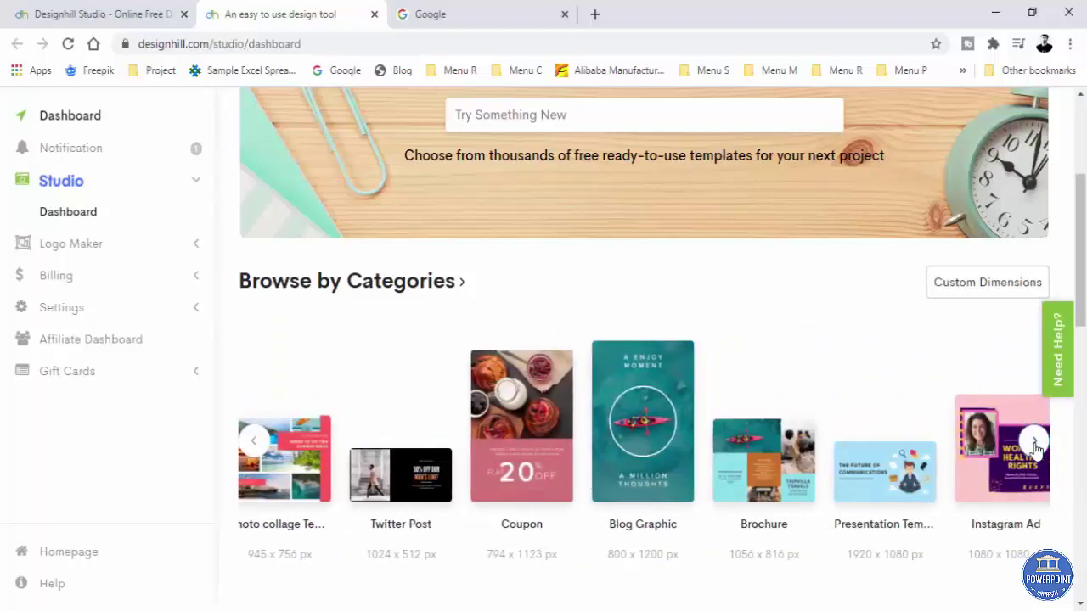
click(1035, 443)
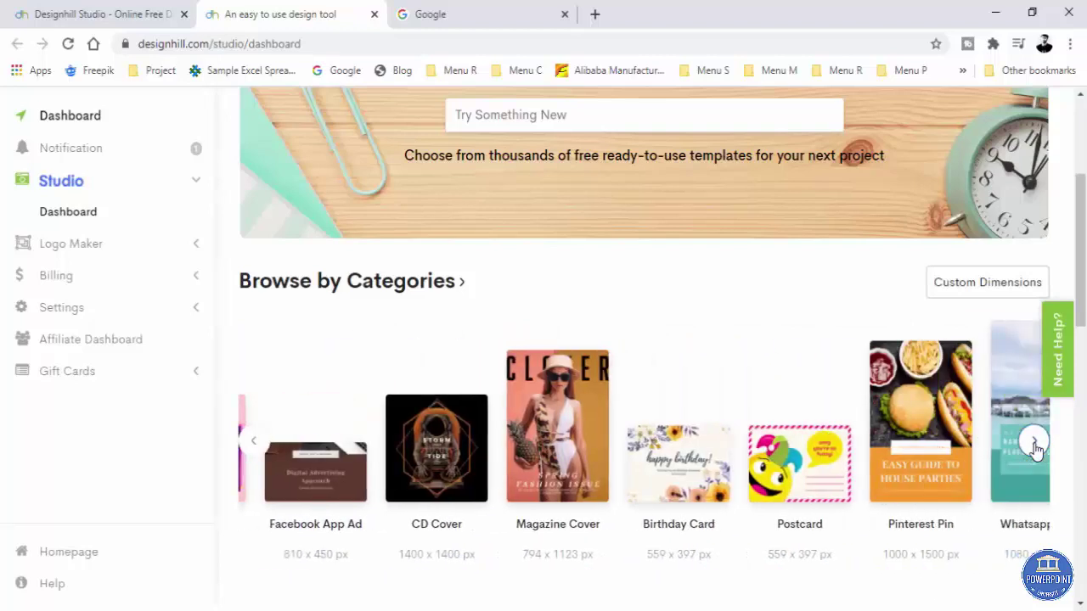
click(1035, 443)
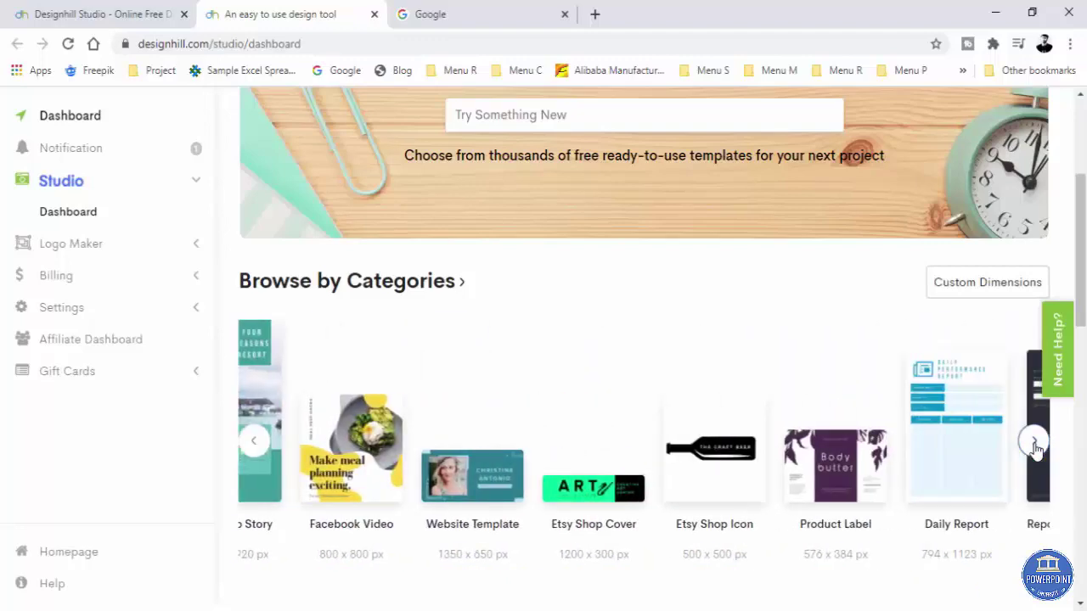
click(1035, 443)
click(1035, 443)
click(1035, 444)
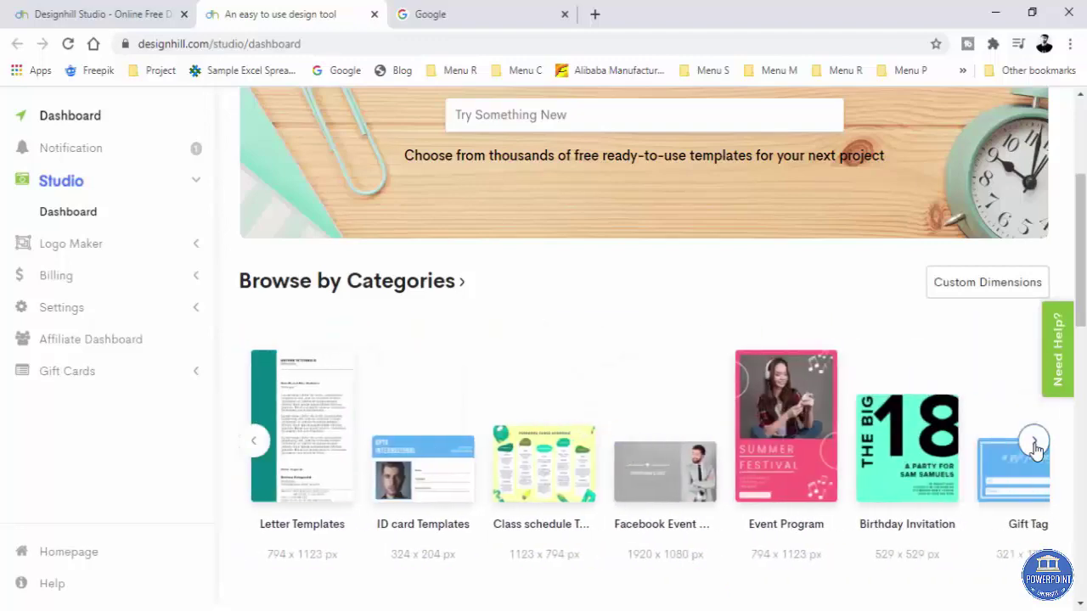
click(1035, 443)
click(1035, 443)
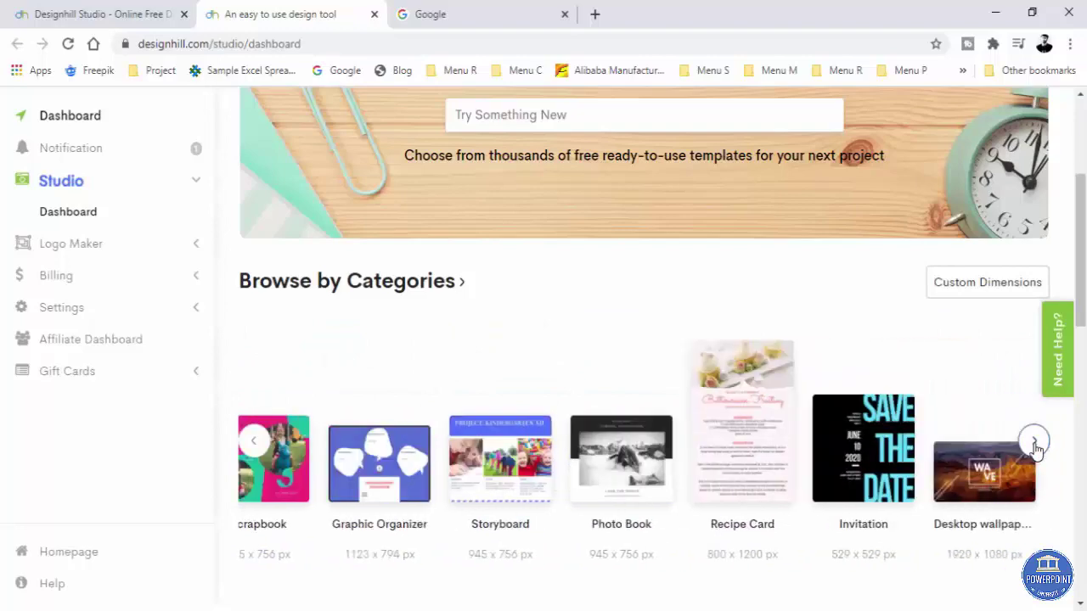
click(1035, 443)
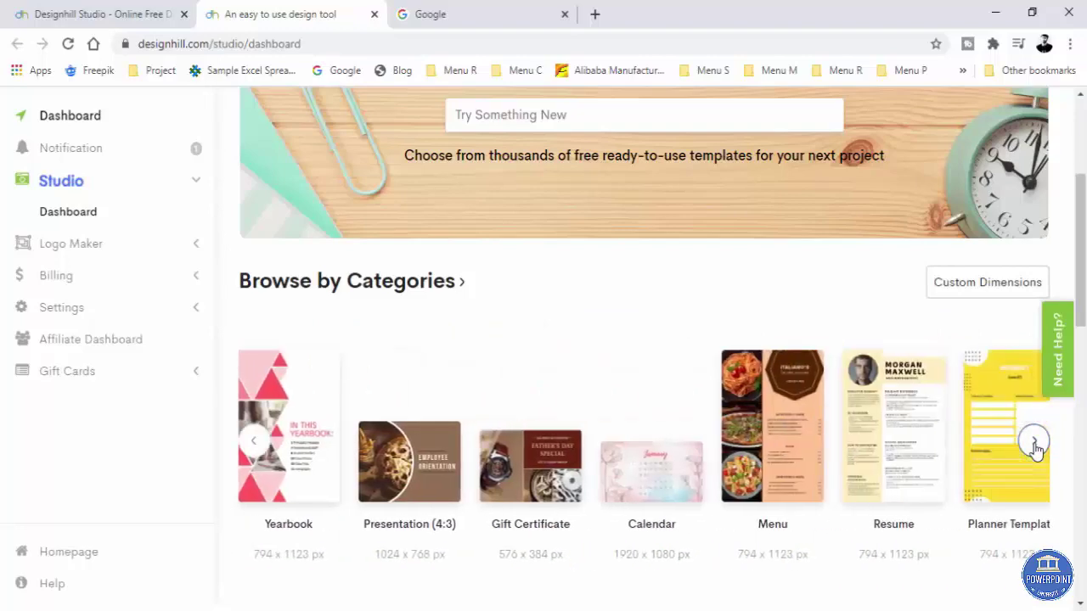
click(1034, 443)
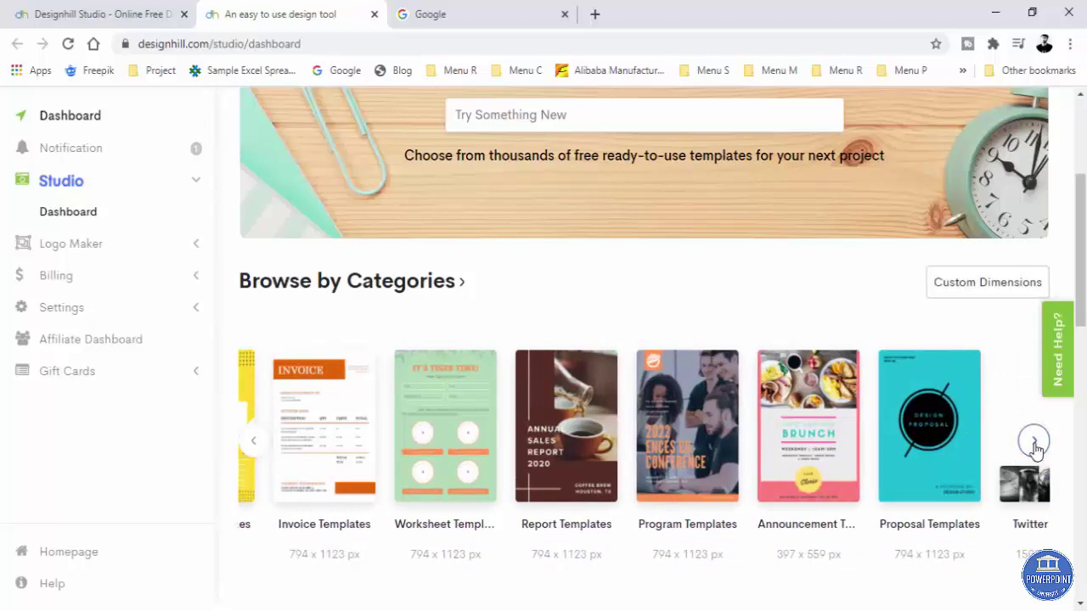
Check the size fields and unit choices offered for a custom-dimension design
click(986, 292)
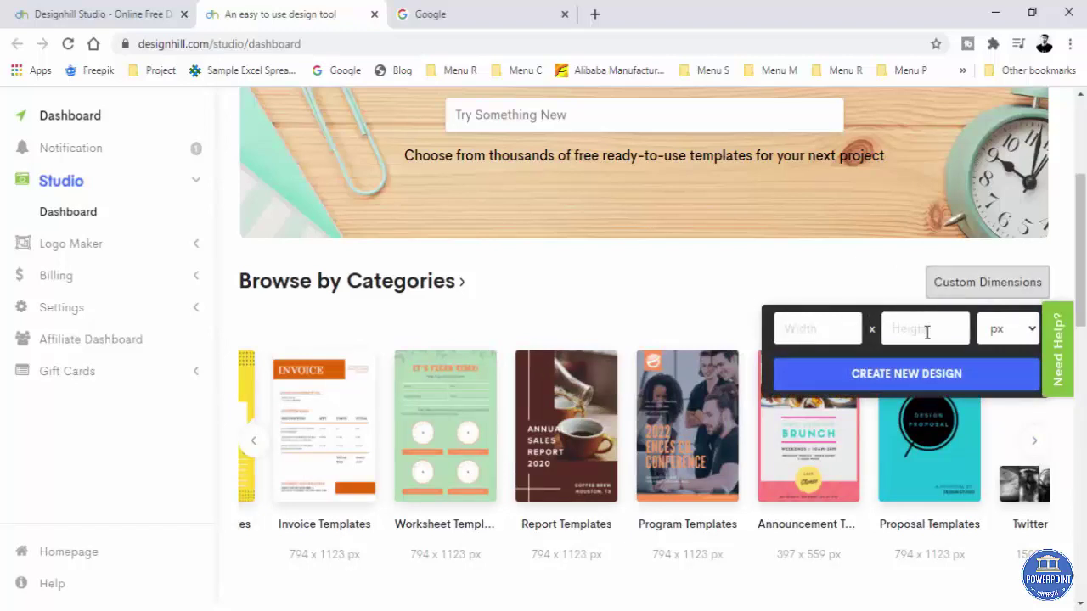
click(1028, 334)
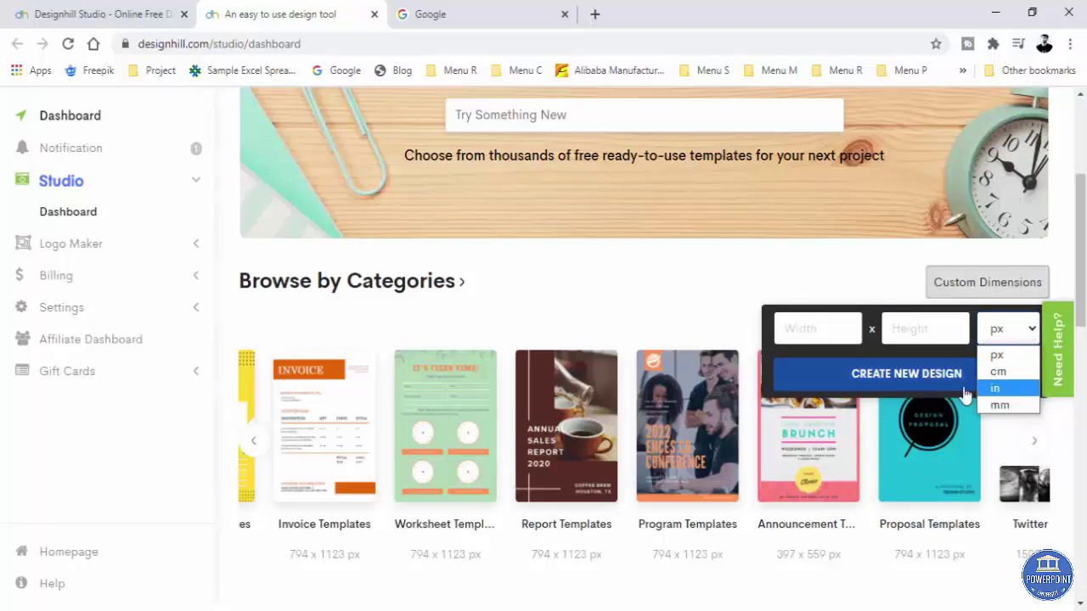
click(747, 283)
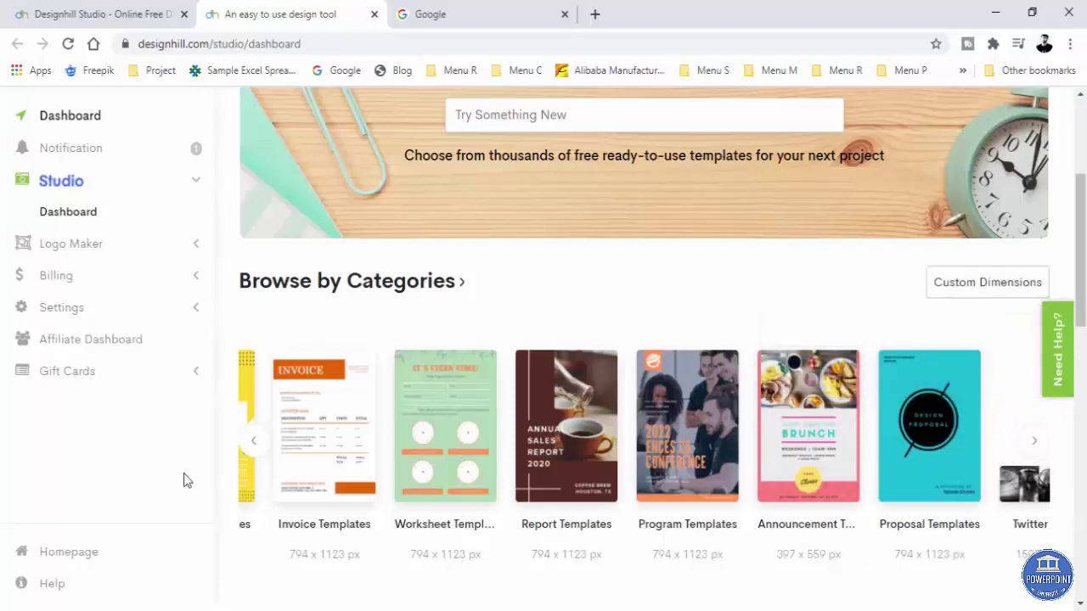
Create a new YouTube Thumbnail design at 1280 x 720 px and look through its templates
click(253, 440)
click(253, 440)
click(254, 442)
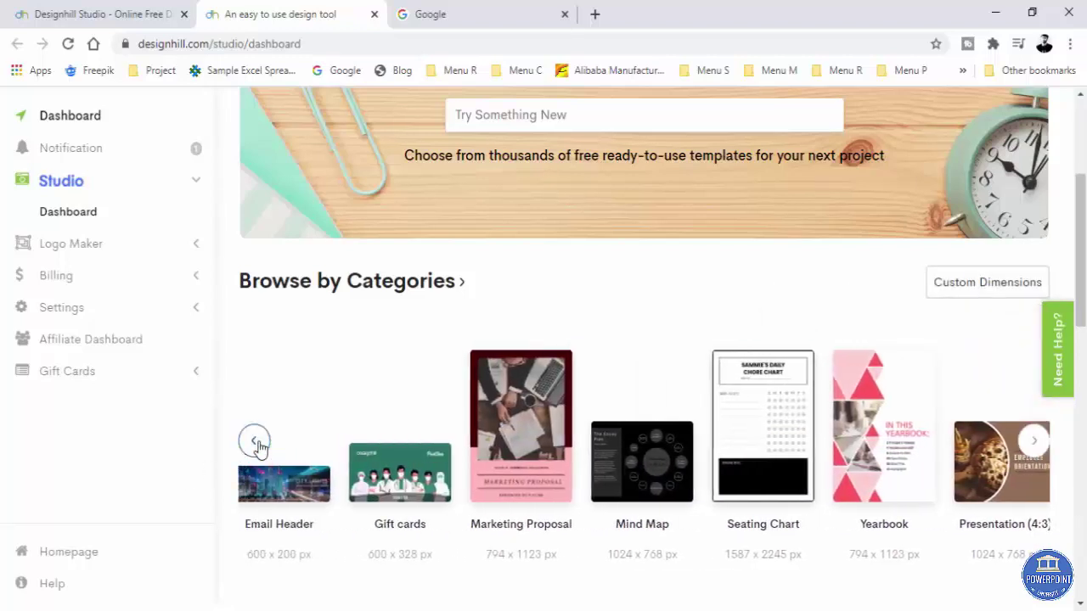
click(255, 442)
click(254, 442)
click(254, 443)
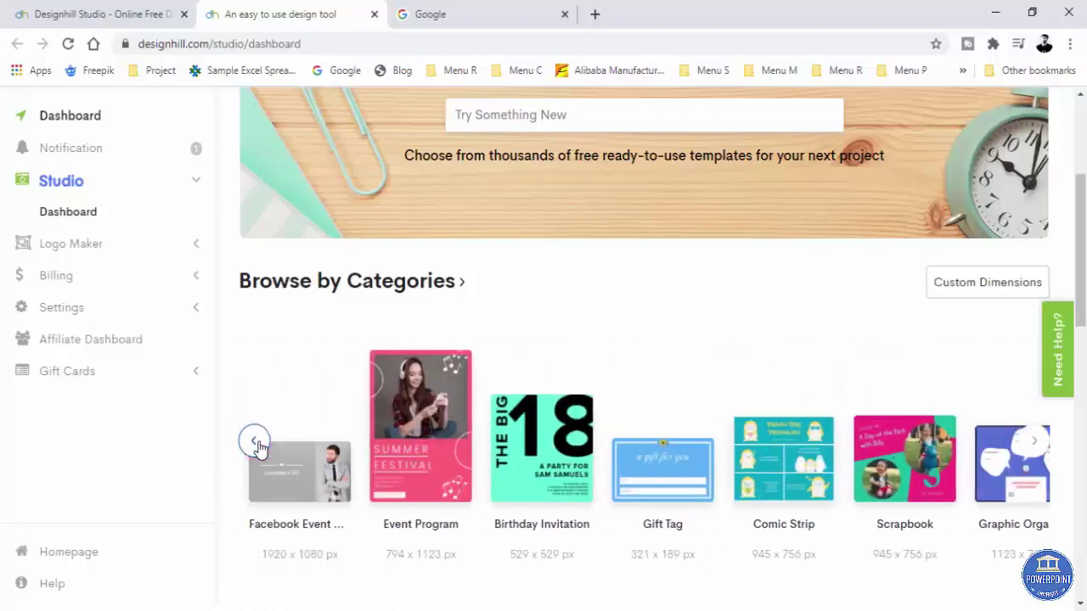
click(255, 442)
click(254, 442)
click(255, 442)
click(254, 443)
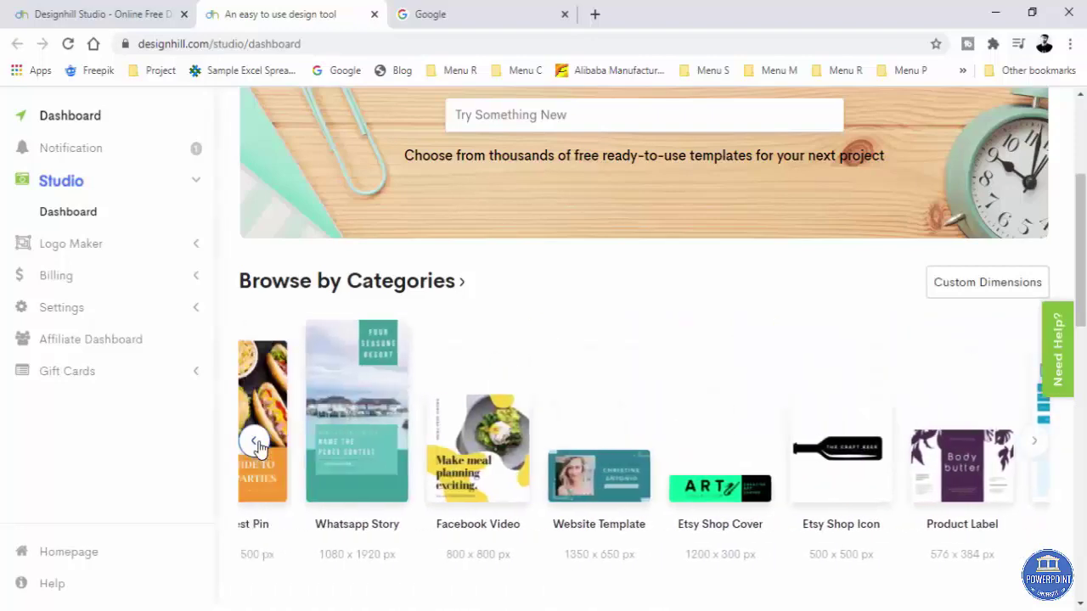
click(254, 441)
click(255, 441)
click(255, 441)
click(254, 441)
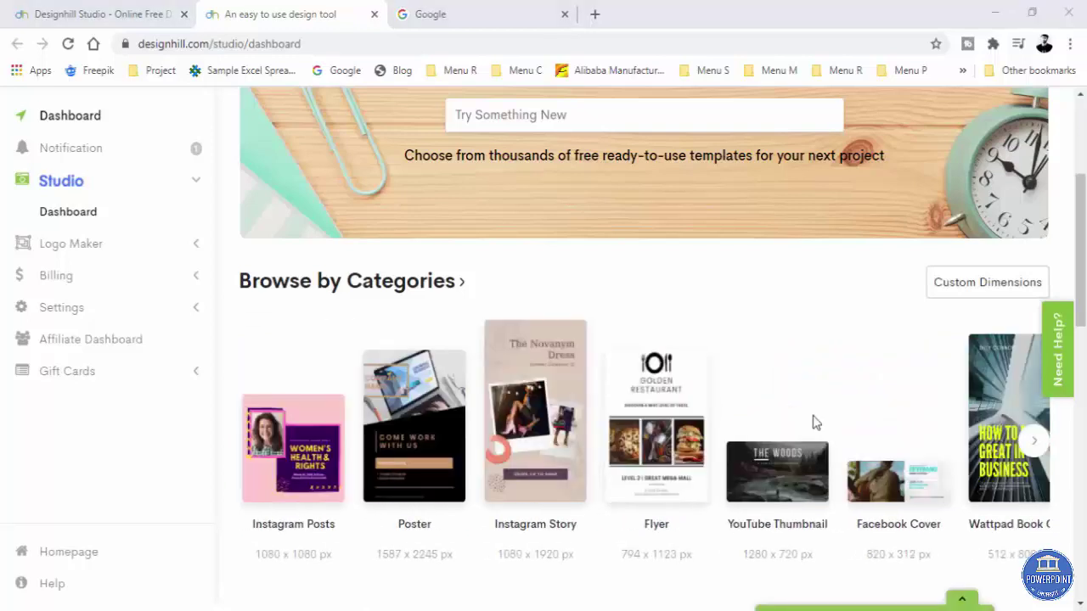
click(779, 481)
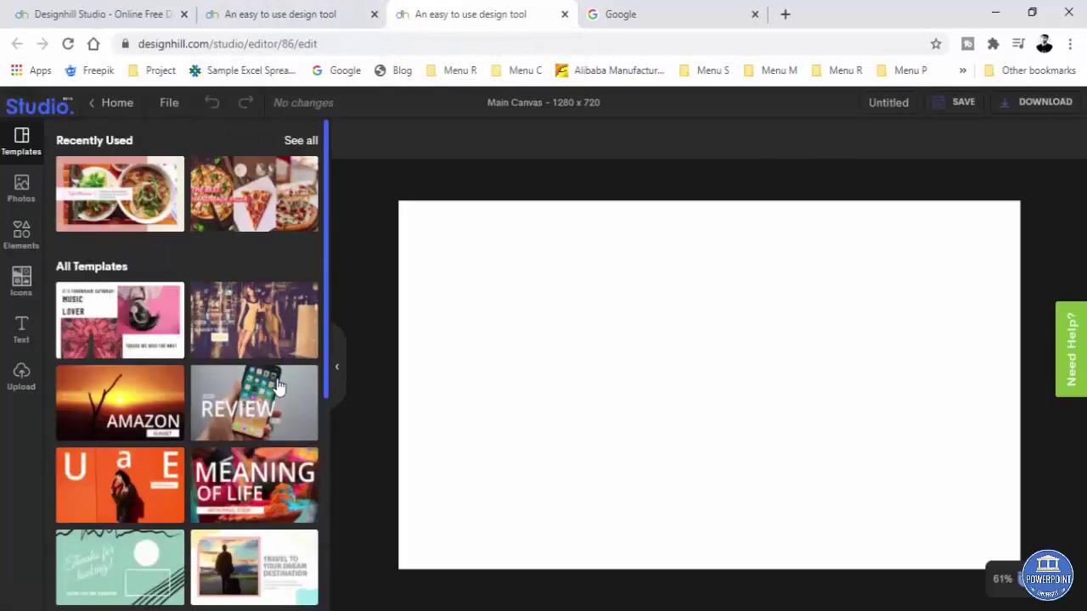
scroll(214, 363, down, 5)
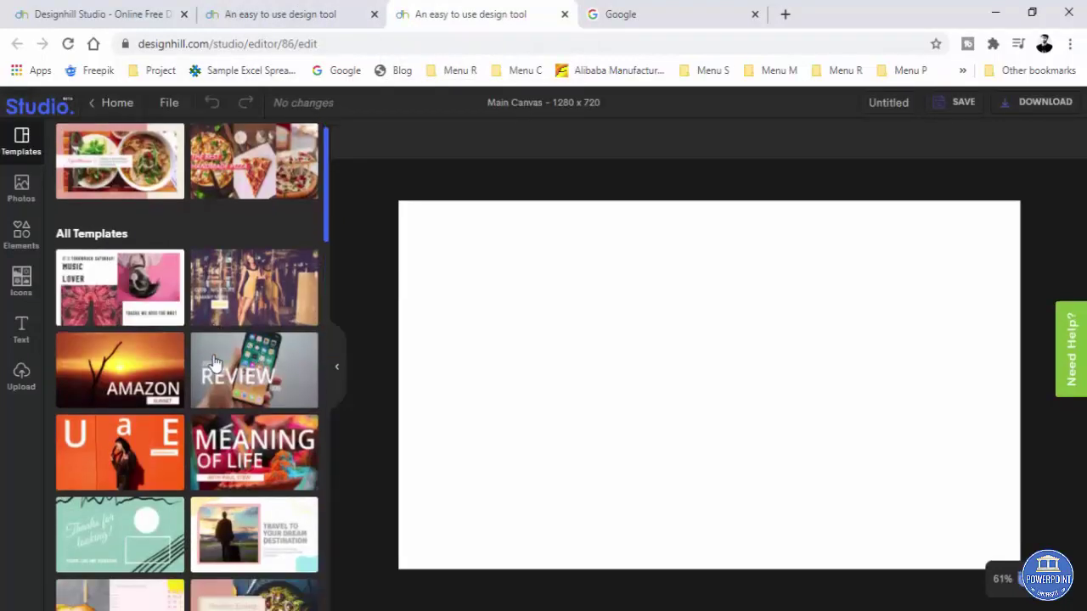
scroll(215, 364, up, 10)
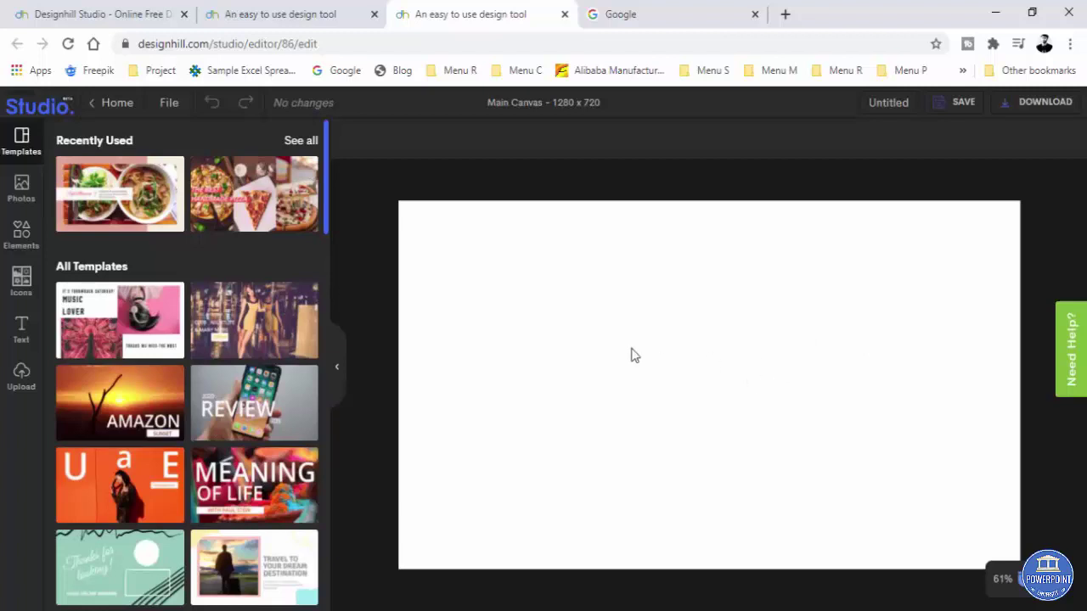
Filter the stock photos by the Mobile topic and look through the phone images
click(24, 189)
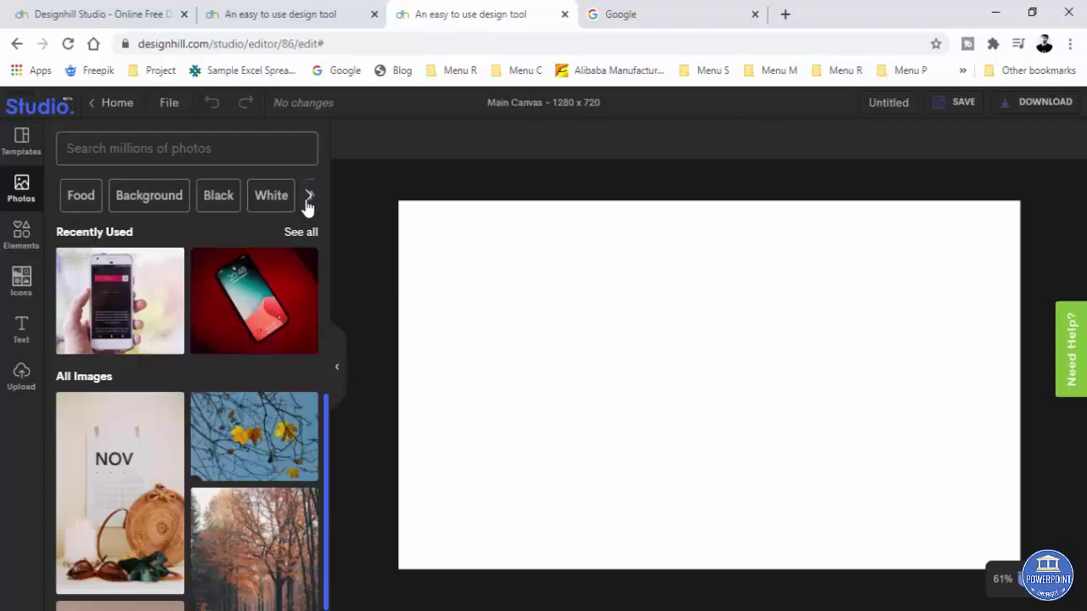
click(308, 197)
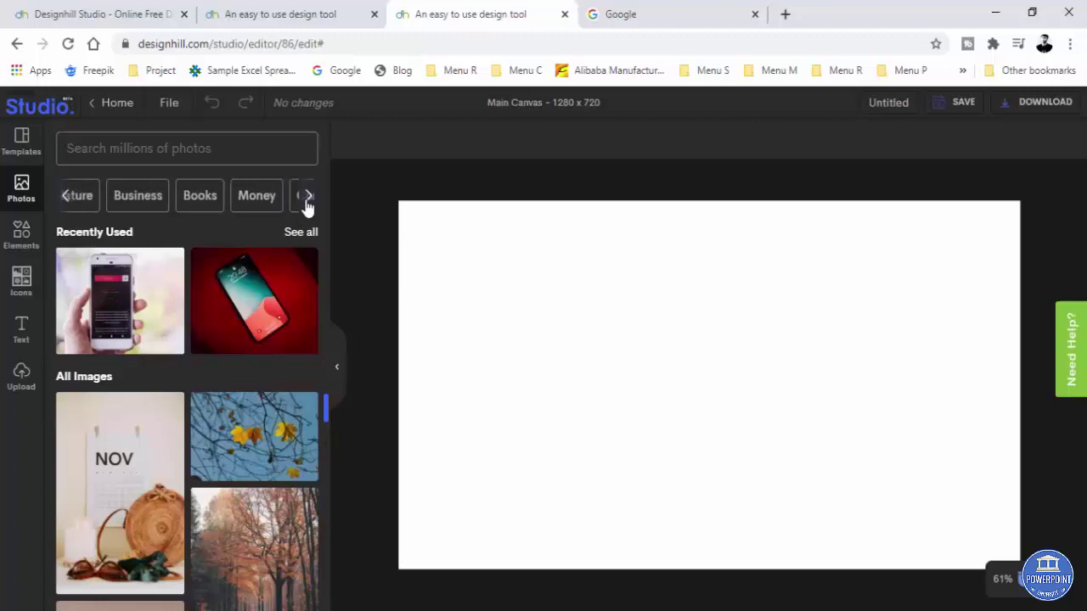
click(308, 197)
click(308, 197)
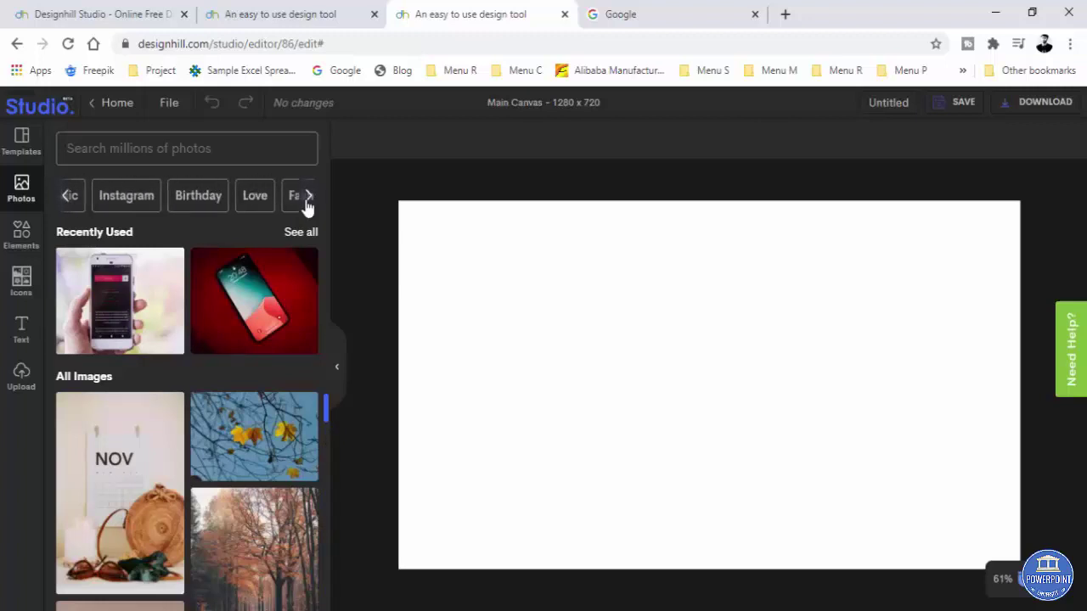
click(309, 197)
click(308, 197)
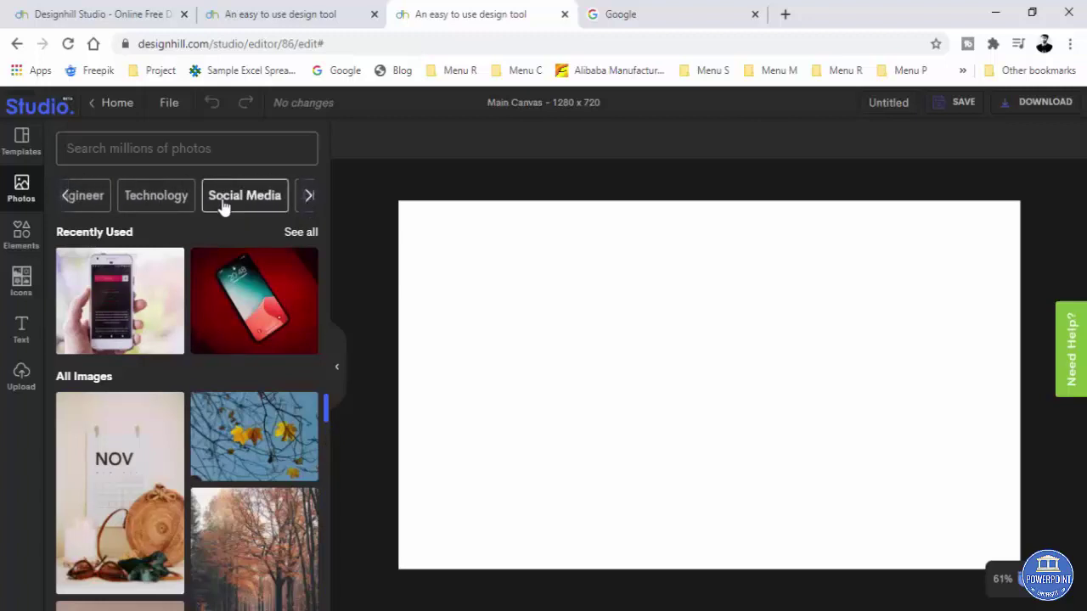
click(308, 197)
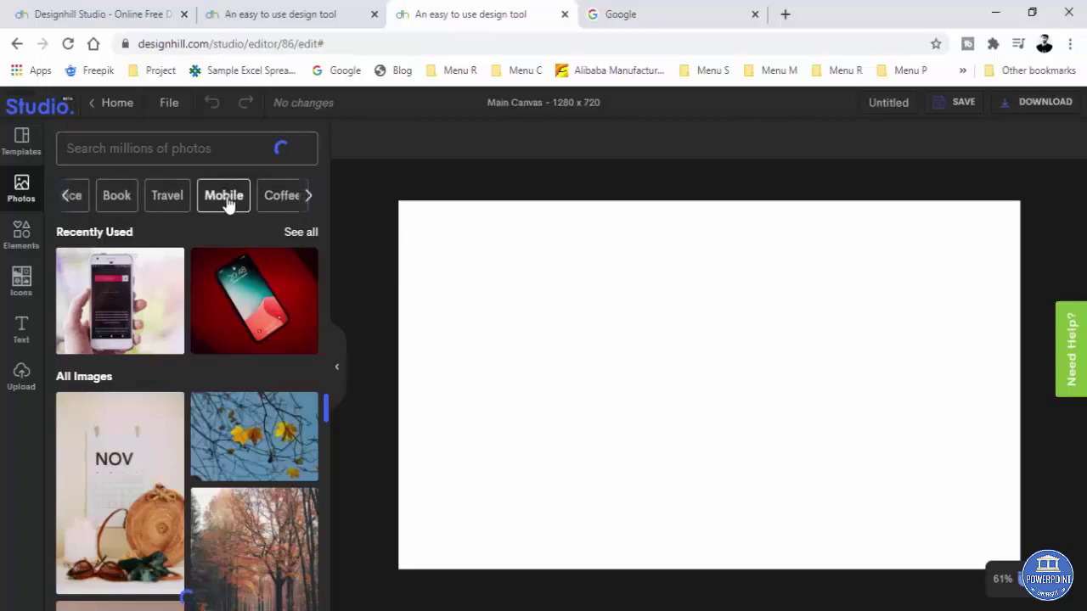
click(224, 197)
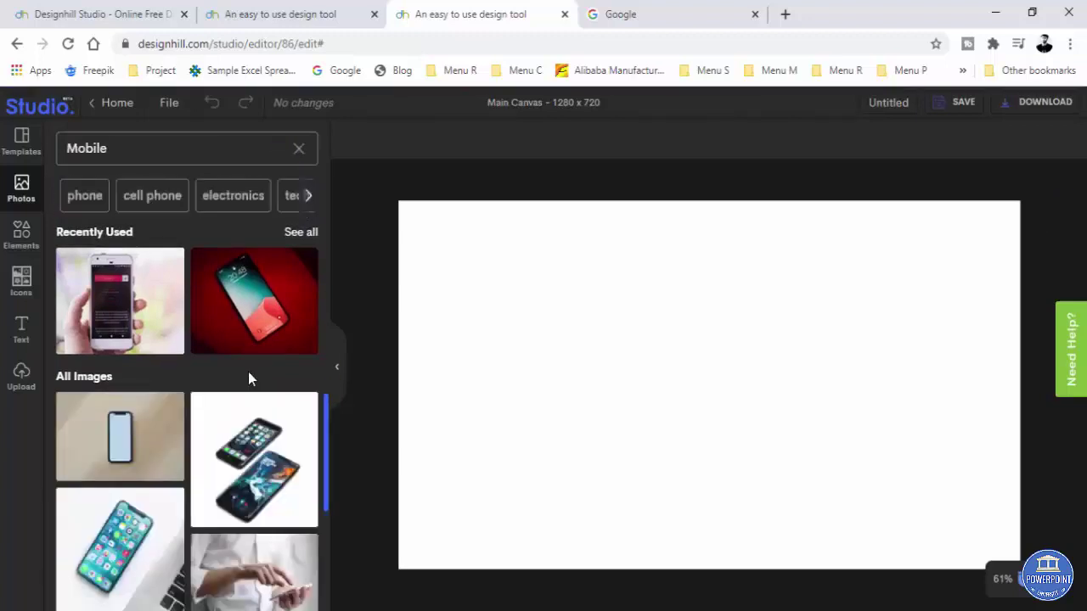
scroll(251, 408, down, 5)
scroll(257, 480, down, 10)
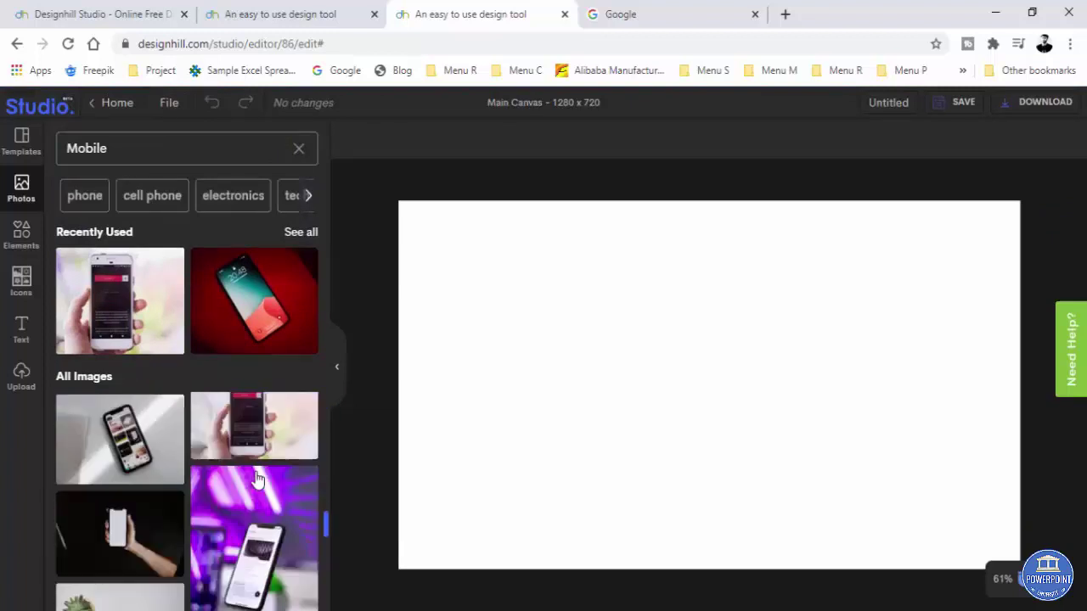
scroll(257, 479, down, 10)
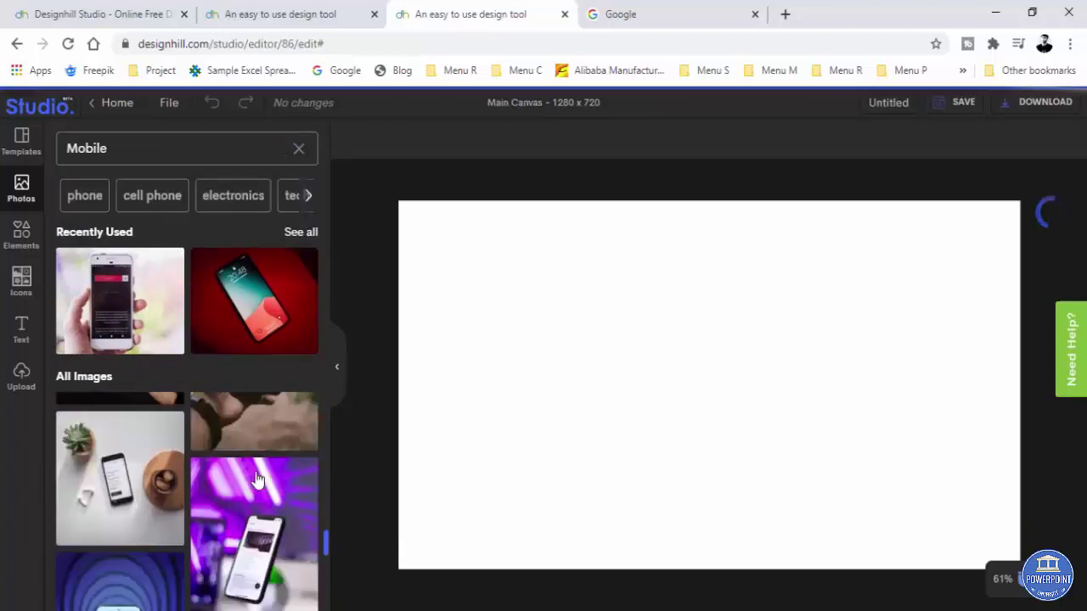
scroll(257, 479, down, 8)
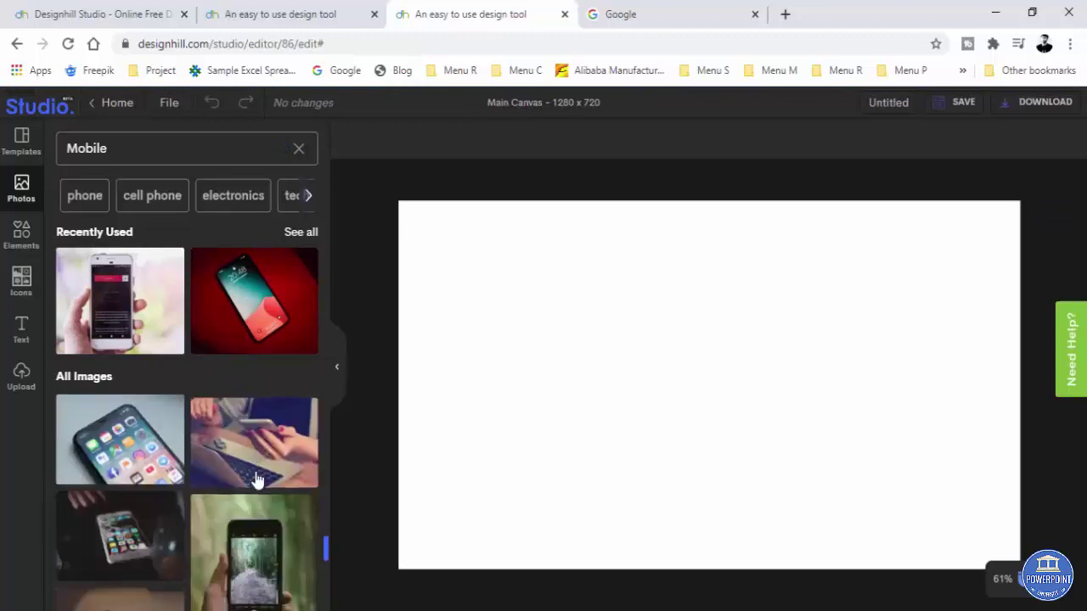
Upload the picture Samsung S21 (2).jpg from the Pictures folder and add it to the canvas
click(18, 377)
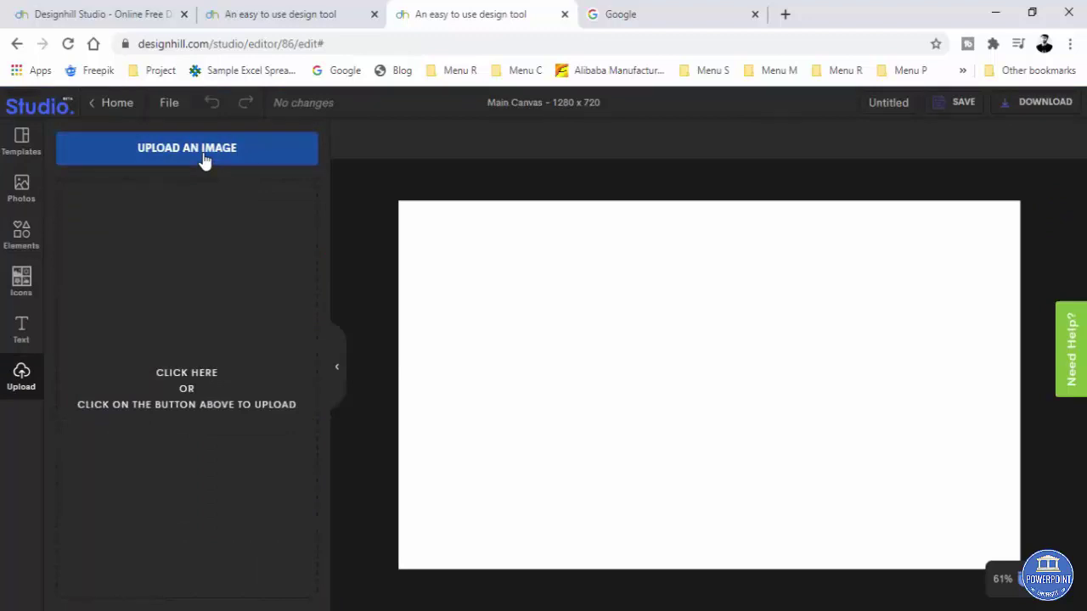
click(204, 160)
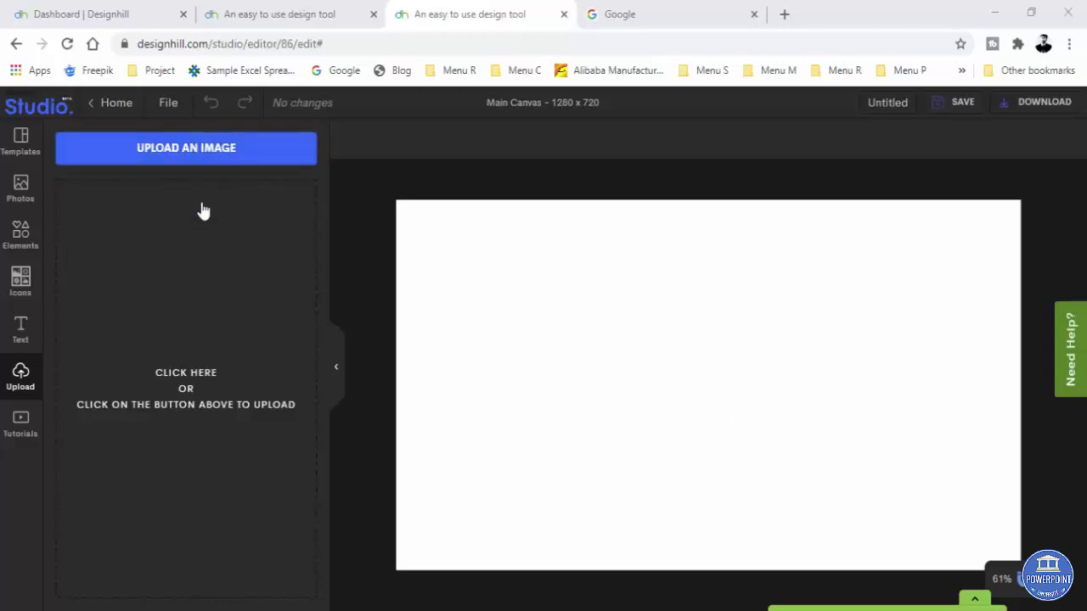
click(216, 153)
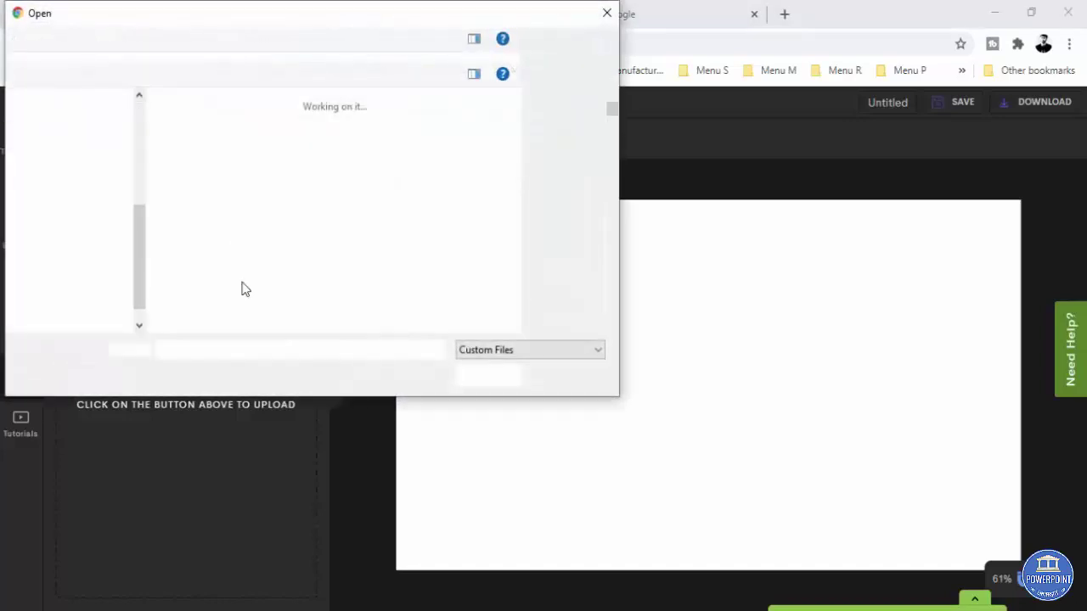
text(sam)
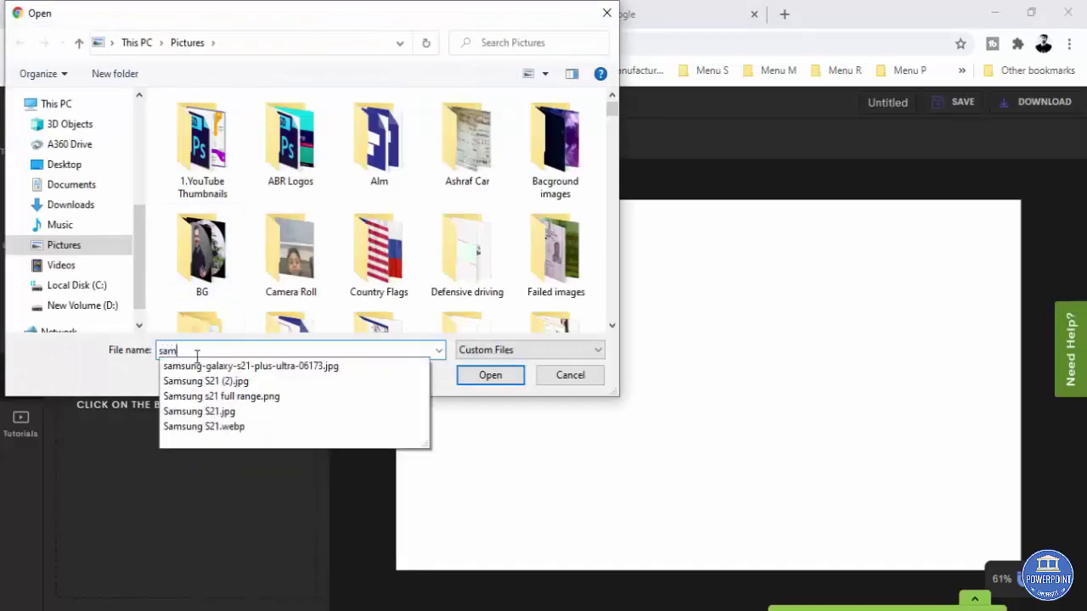
click(214, 381)
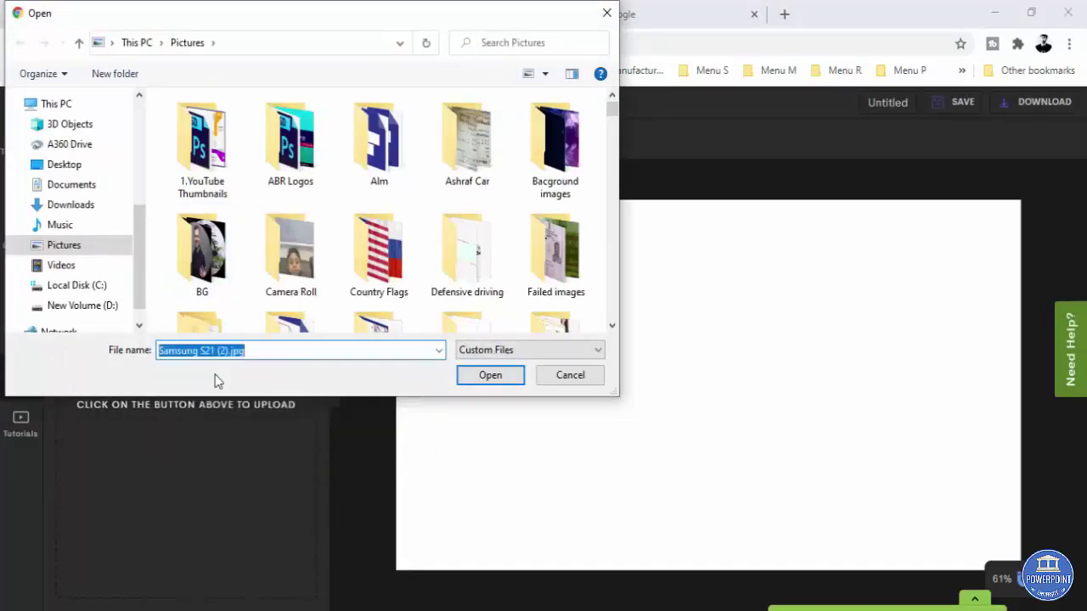
click(492, 378)
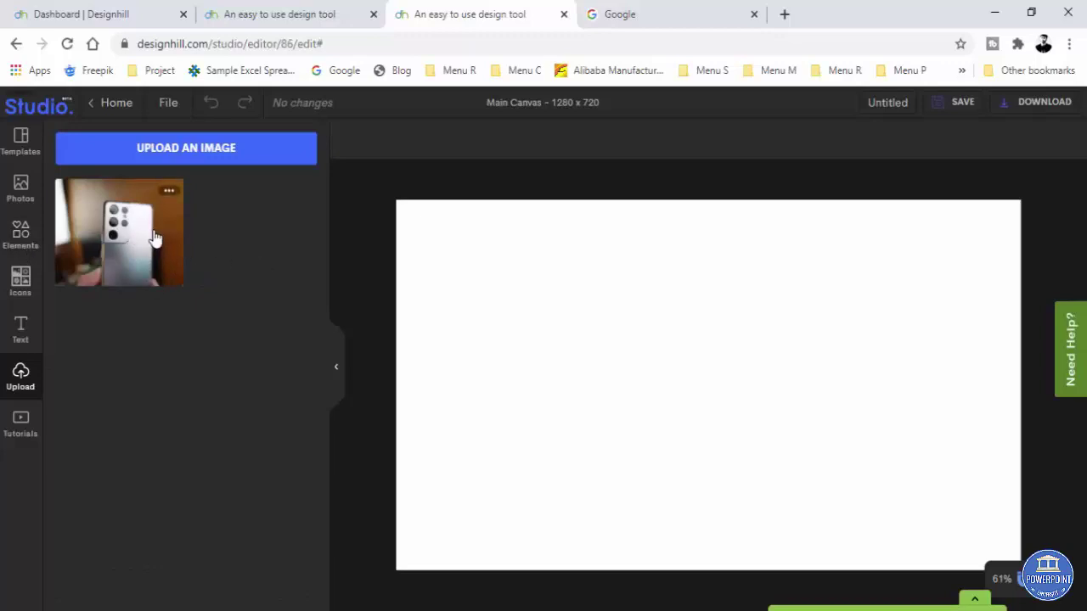
click(120, 236)
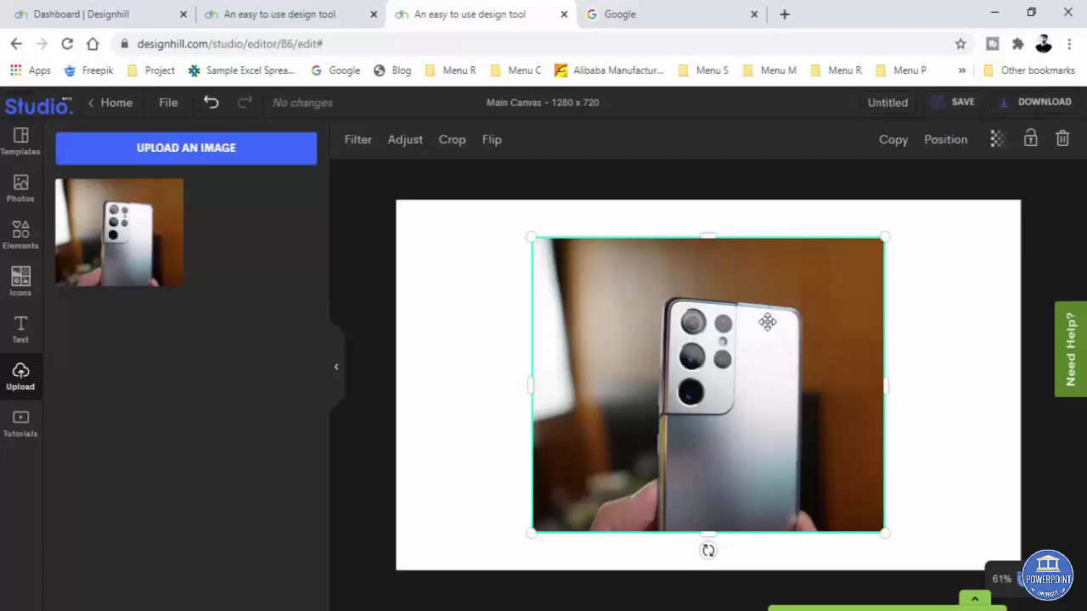
Crop a strip off the upper and lower edges of the phone photo
click(442, 146)
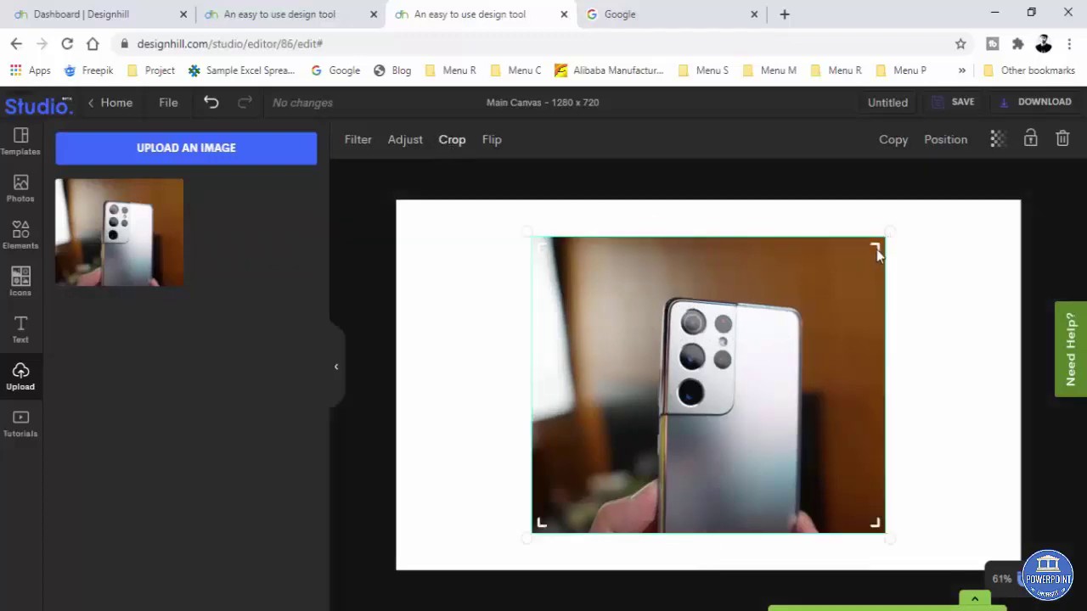
drag(877, 253, 873, 293)
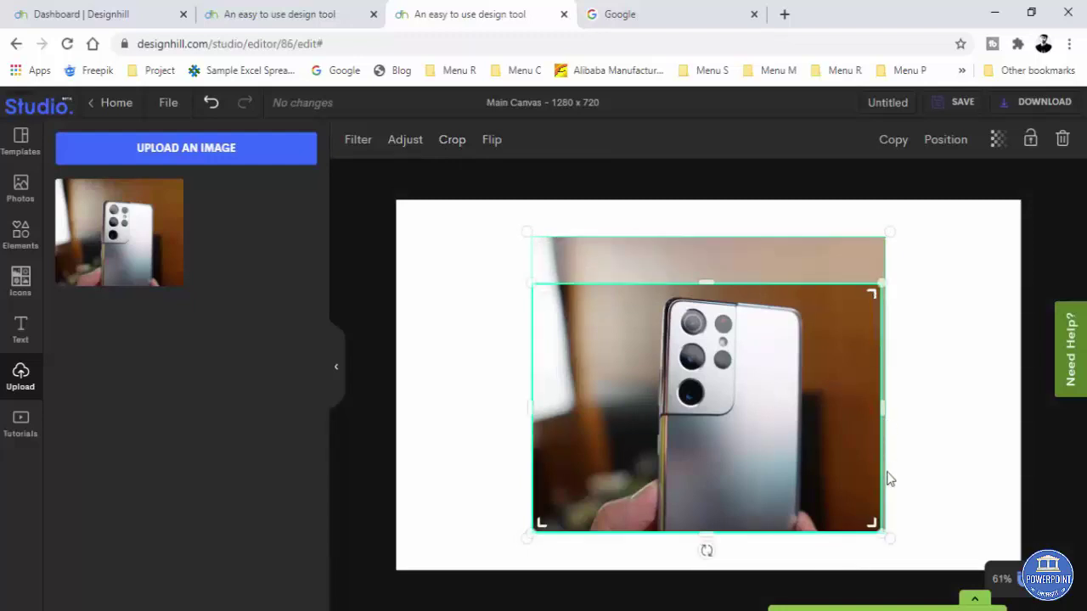
drag(875, 525, 876, 496)
click(938, 435)
Move the cropped photo to the canvas's upper-left corner and enlarge it to fill the whole canvas
drag(742, 351, 631, 271)
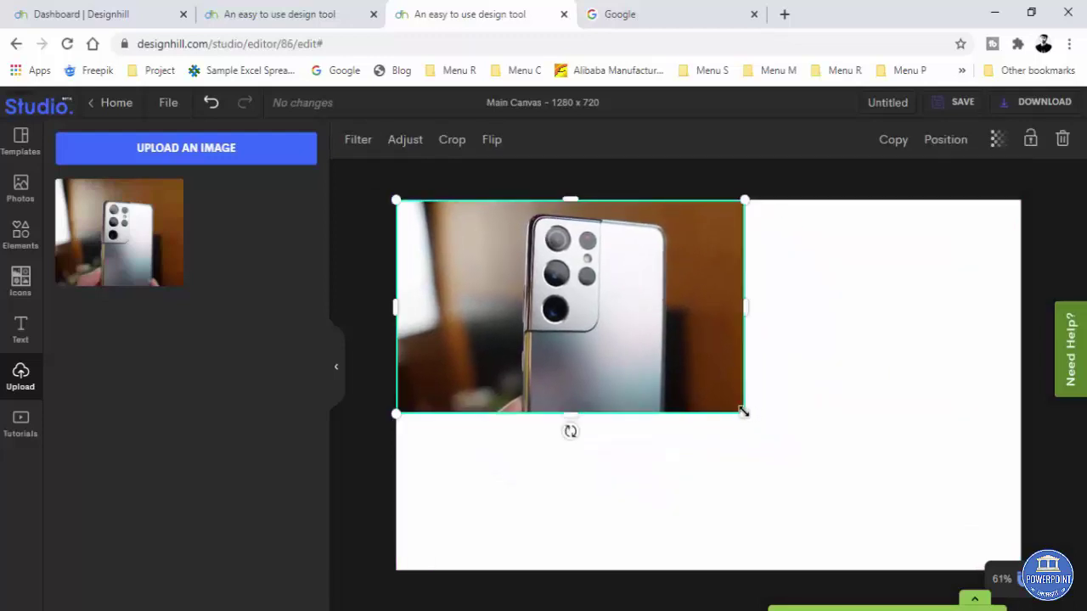
drag(744, 412, 1025, 521)
click(1048, 473)
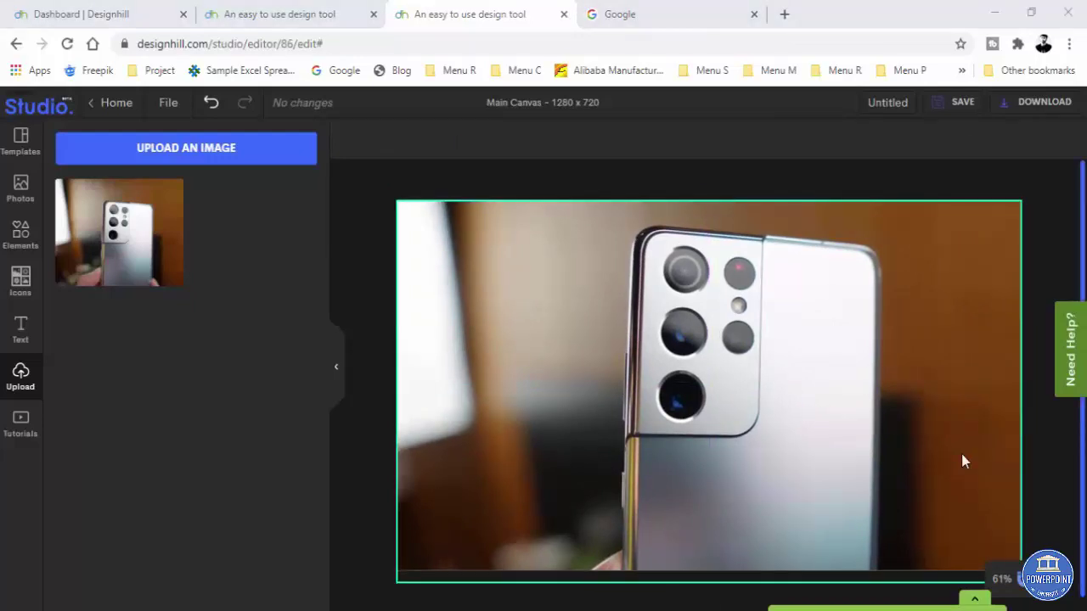
Add a heading text, enlarge it to about twice its size and place it over the phone's lower body
click(21, 331)
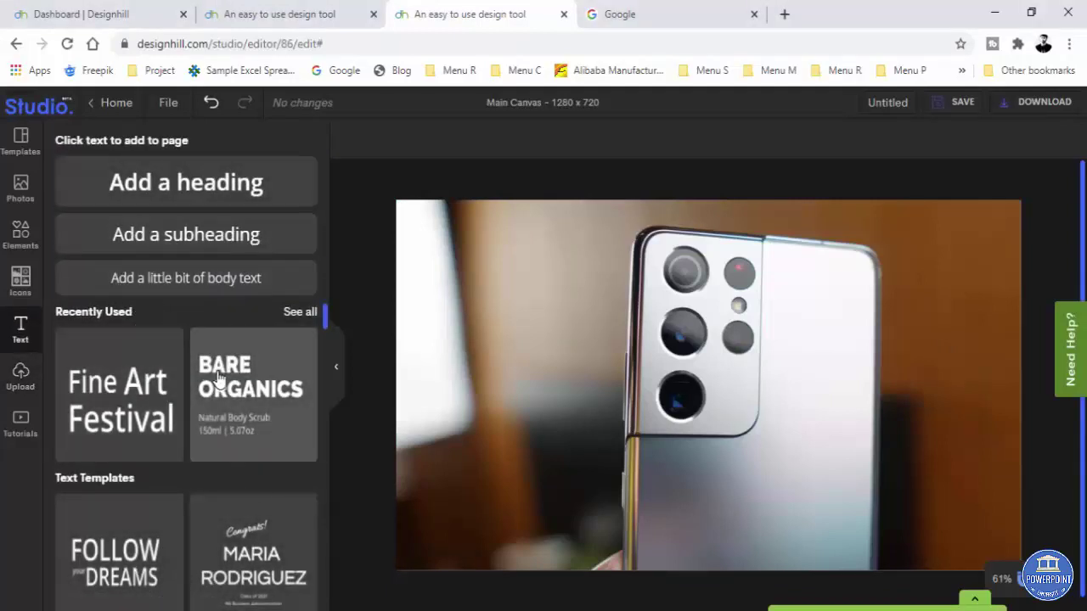
scroll(146, 416, down, 5)
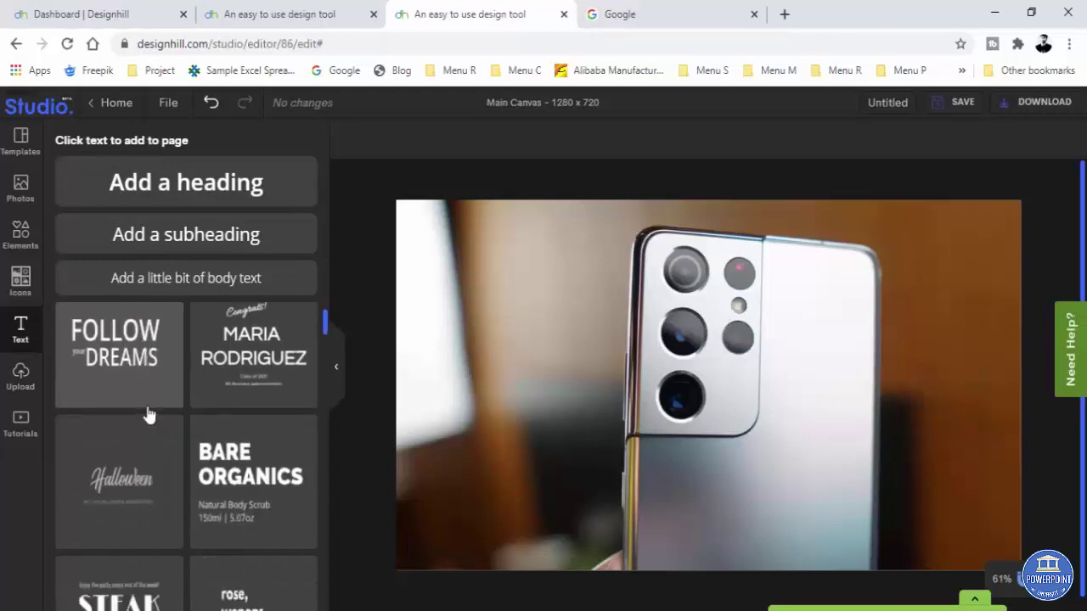
scroll(149, 424, up, 5)
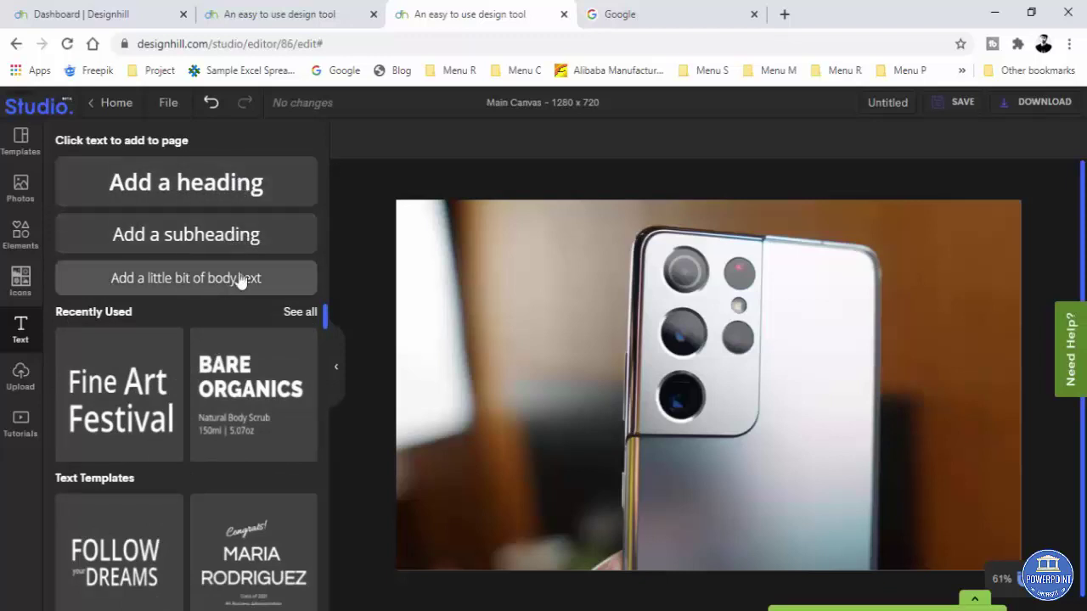
click(135, 187)
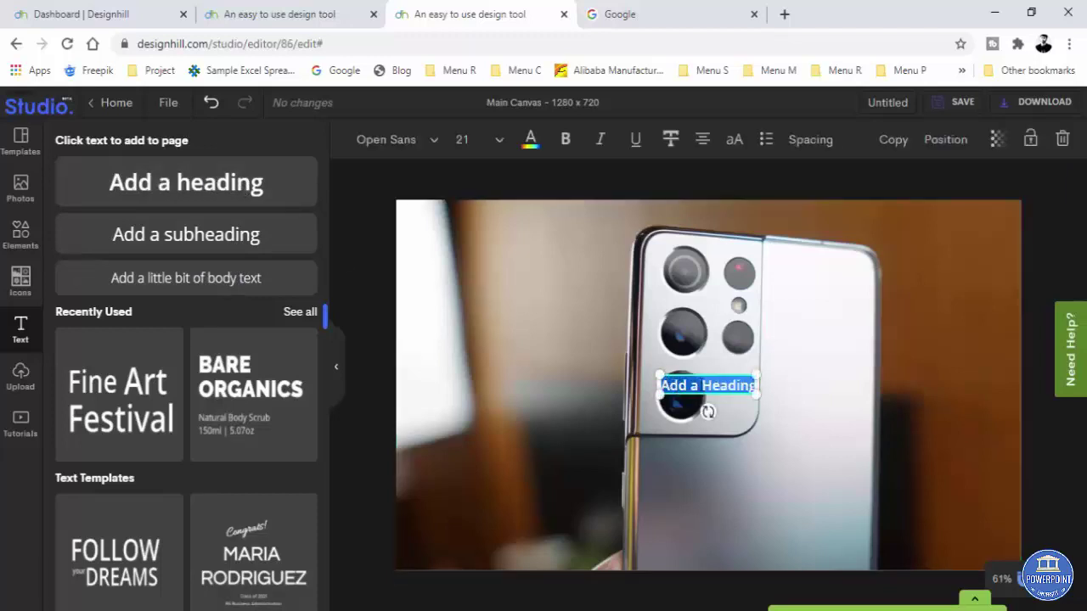
drag(754, 391, 839, 433)
drag(789, 377, 770, 475)
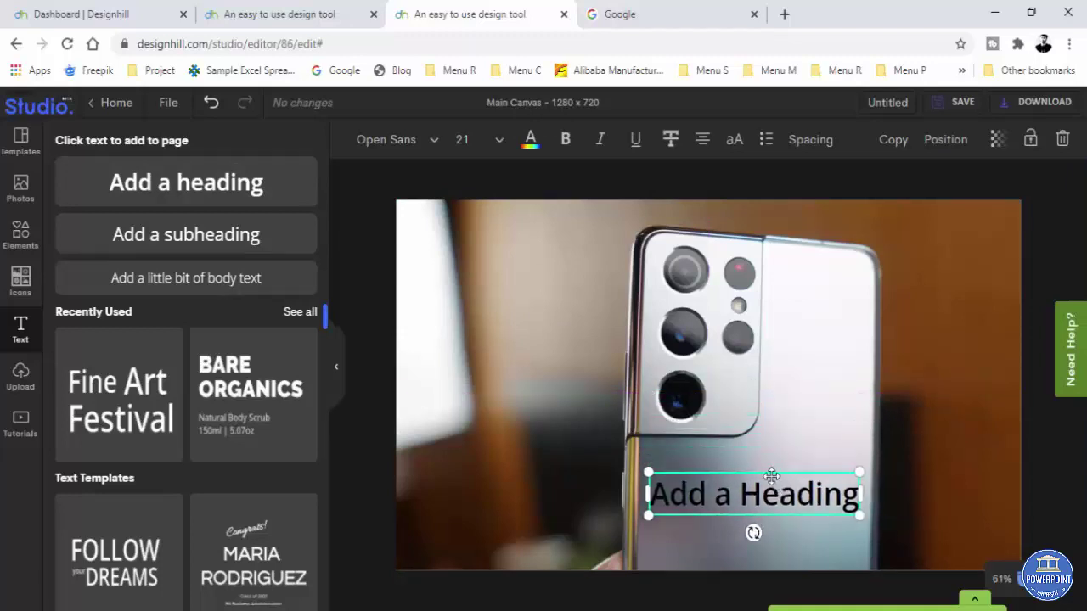
Replace the heading's placeholder text with SAMSUNG GALAXY S21
double_click(679, 494)
click(679, 494)
drag(650, 494, 732, 494)
key(Delete)
key(Delete)
key(Delete)
key(Delete)
key(Delete)
key(Delete)
key(Delete)
key(Delete)
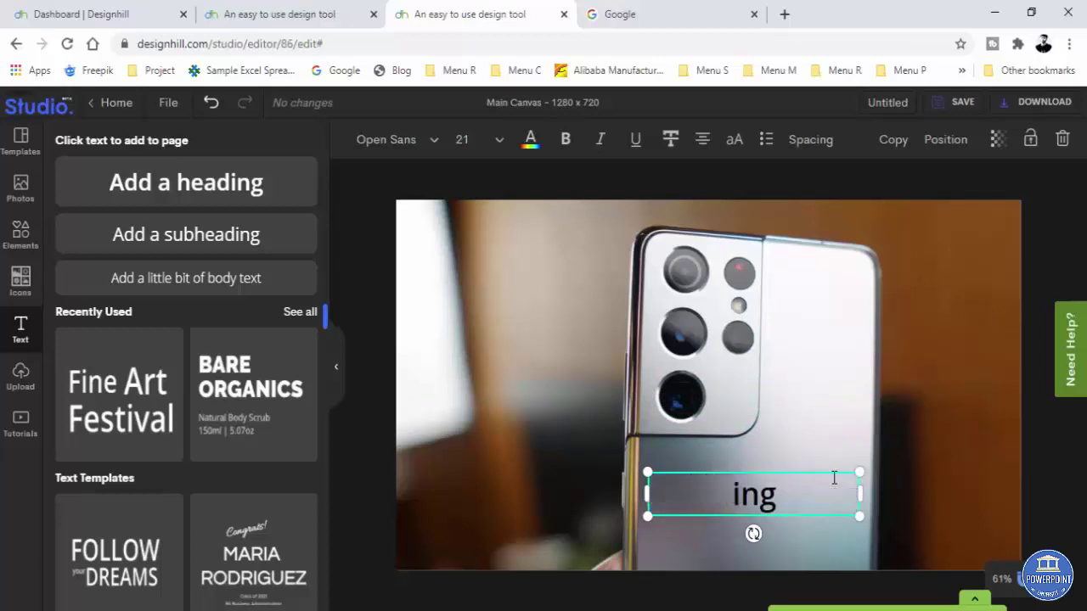
text(SAMS)
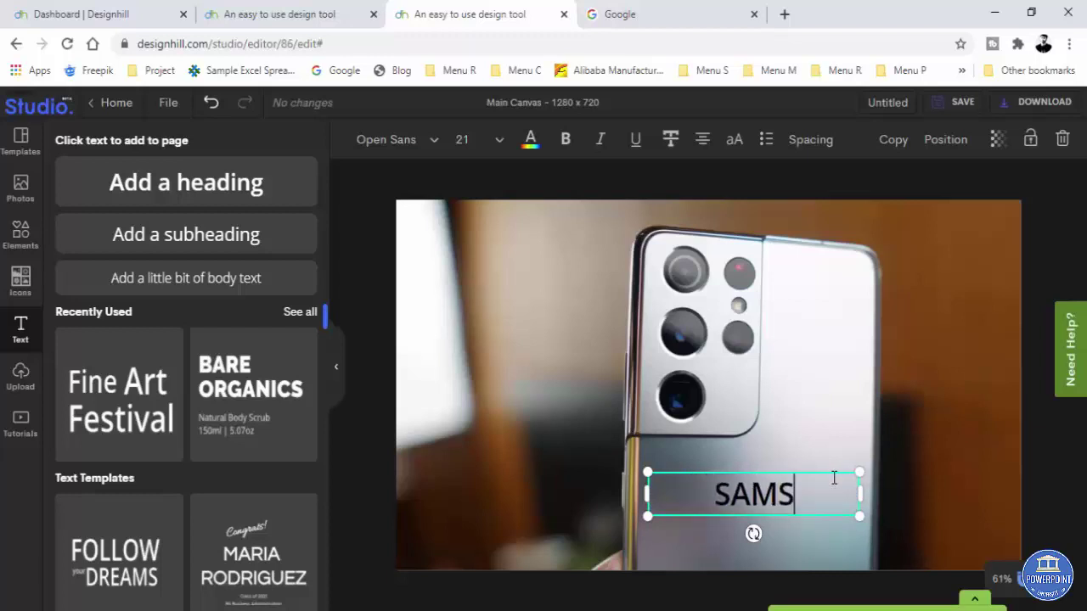
text(UNG GA)
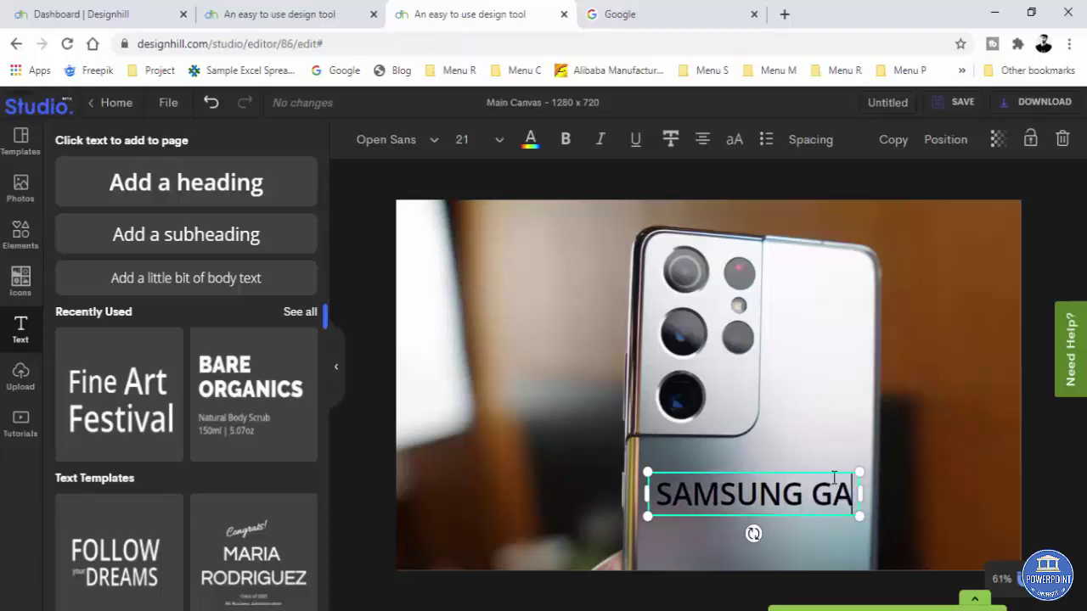
text(LA)
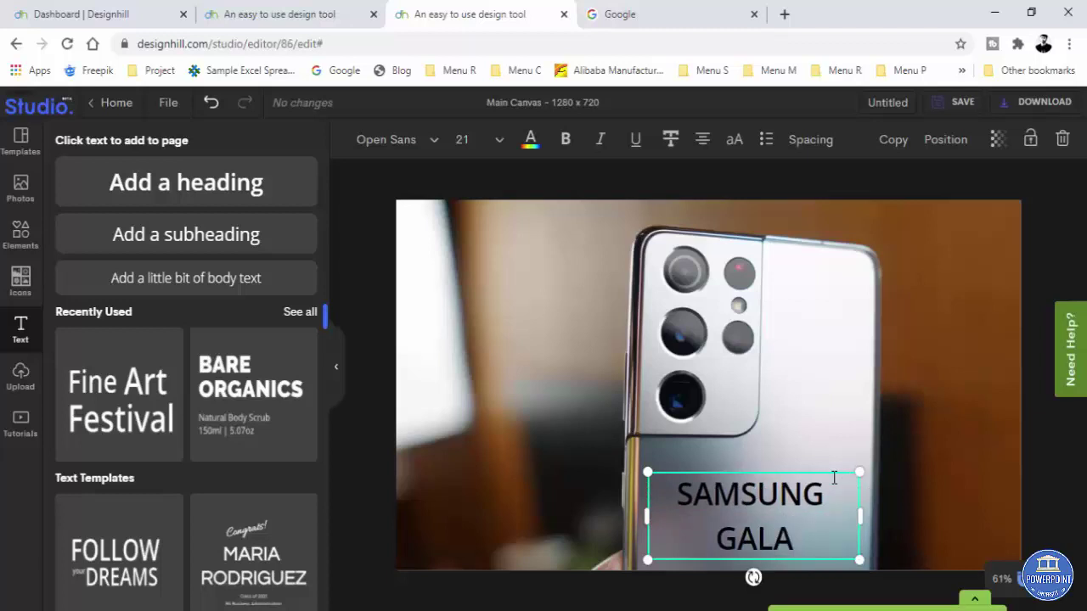
text(XY )
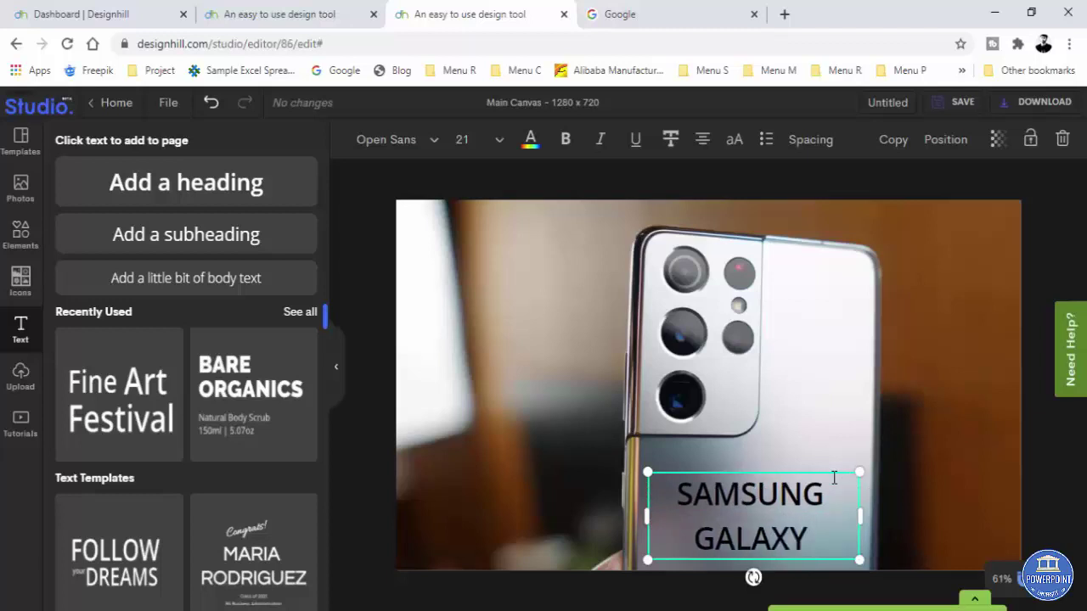
text(S21)
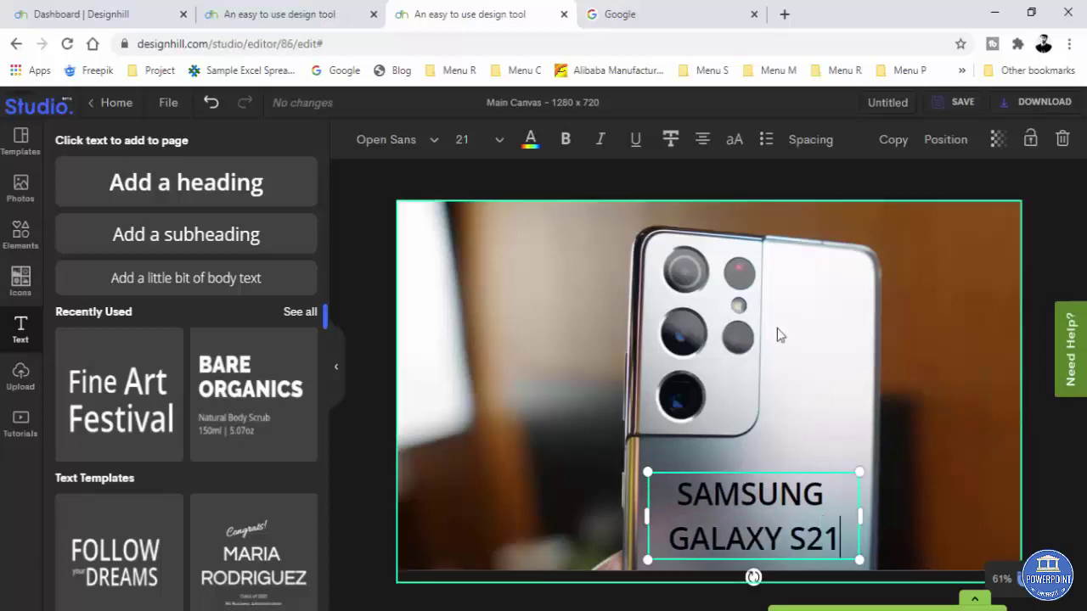
Widen the heading to a single right-aligned line and move it to the canvas's upper-right corner
drag(647, 516, 465, 510)
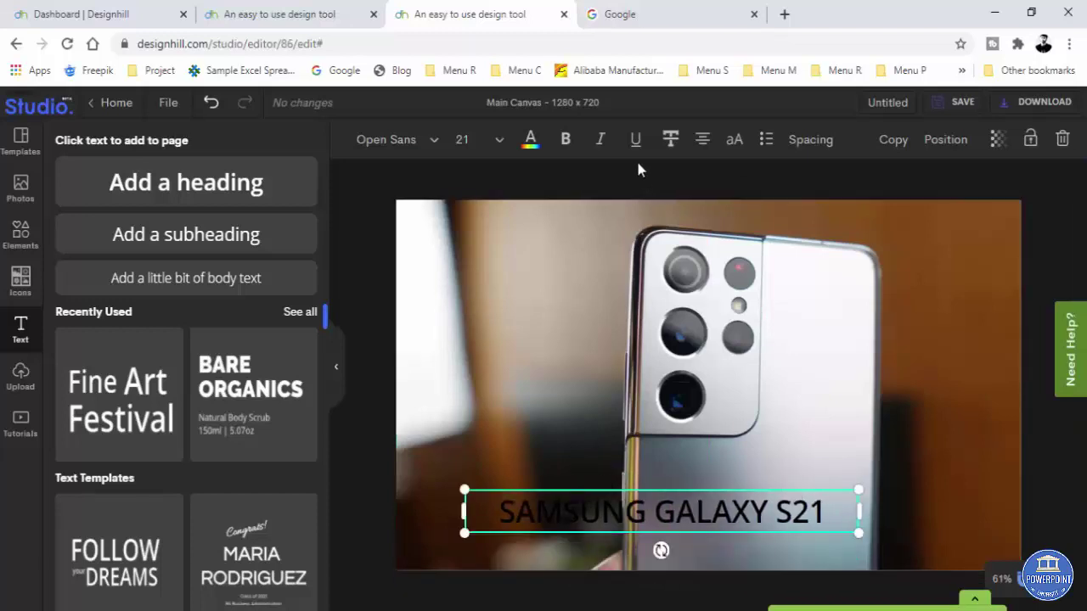
click(703, 141)
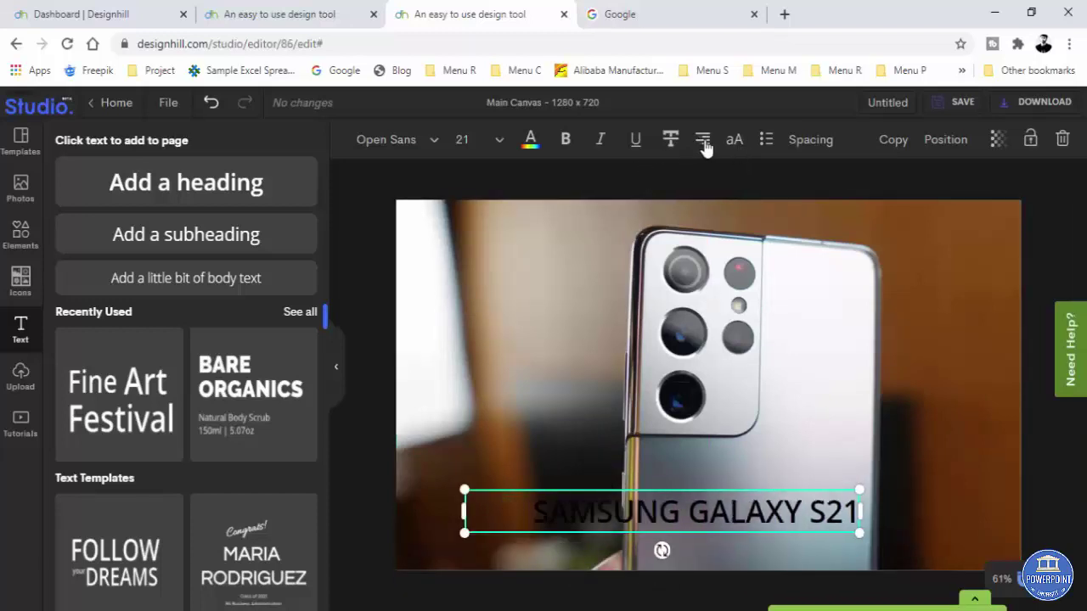
drag(836, 495, 989, 205)
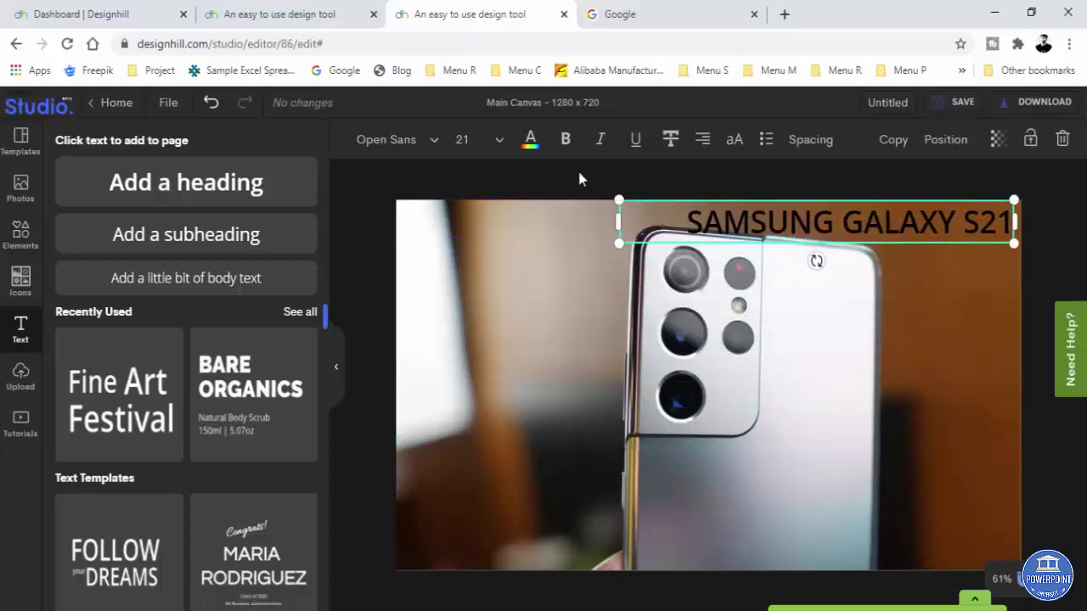
Colour the heading white (#FFFFFF) and try font size 24 on it
click(530, 140)
click(67, 267)
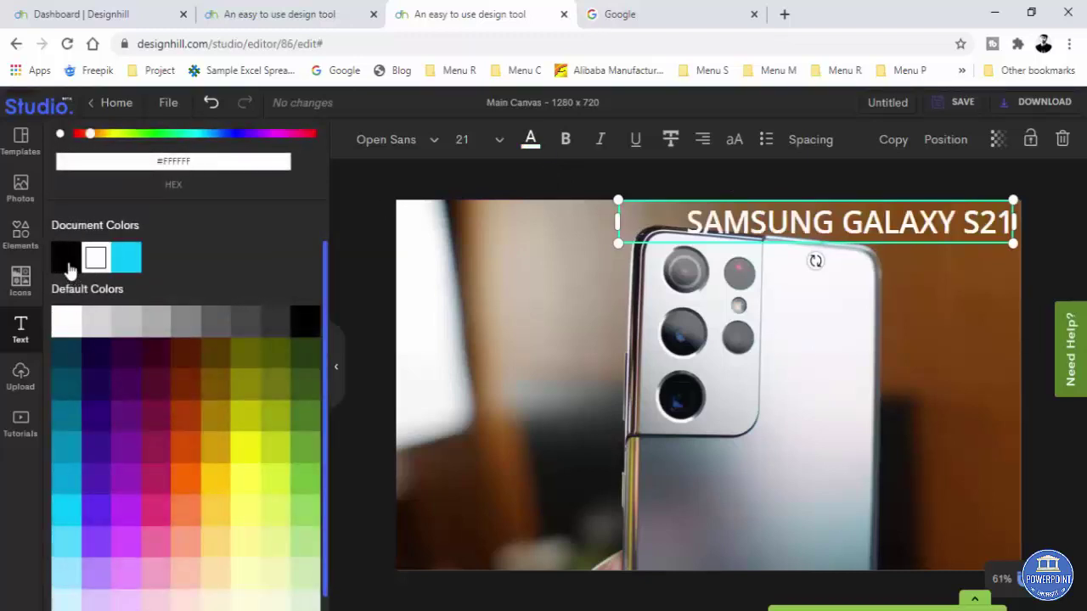
click(497, 140)
click(473, 425)
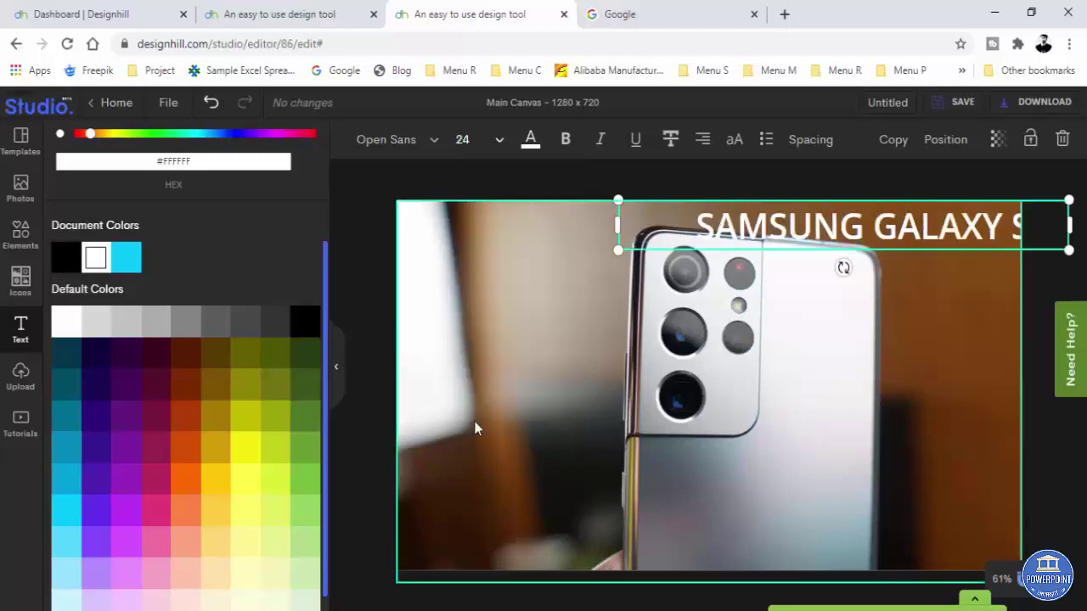
Set the heading's font size to 18 and move it flush into the canvas's upper-right corner
click(498, 141)
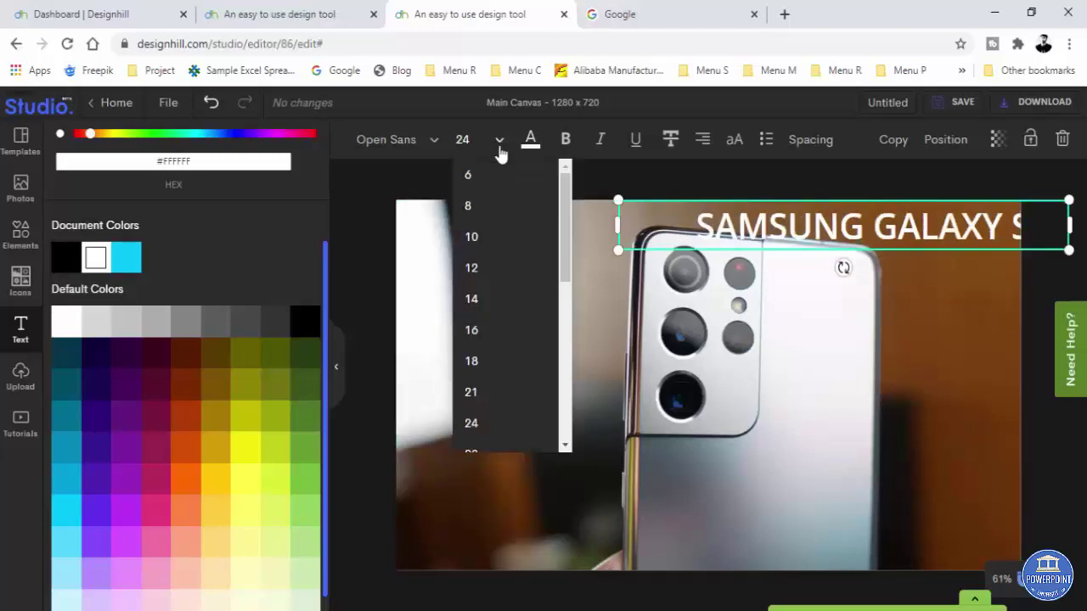
click(487, 367)
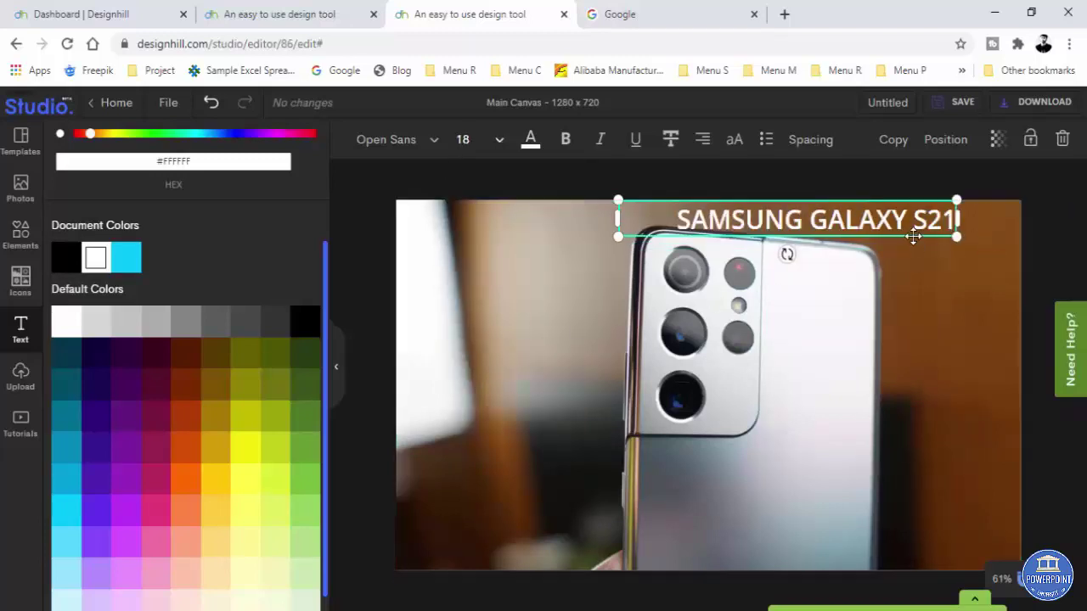
drag(935, 223, 972, 240)
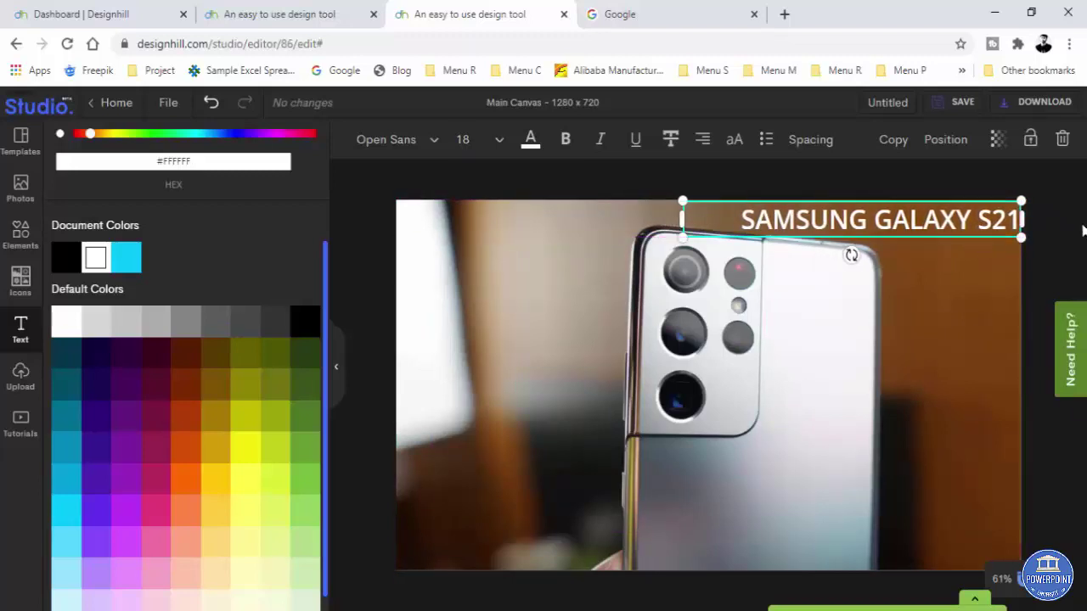
click(949, 263)
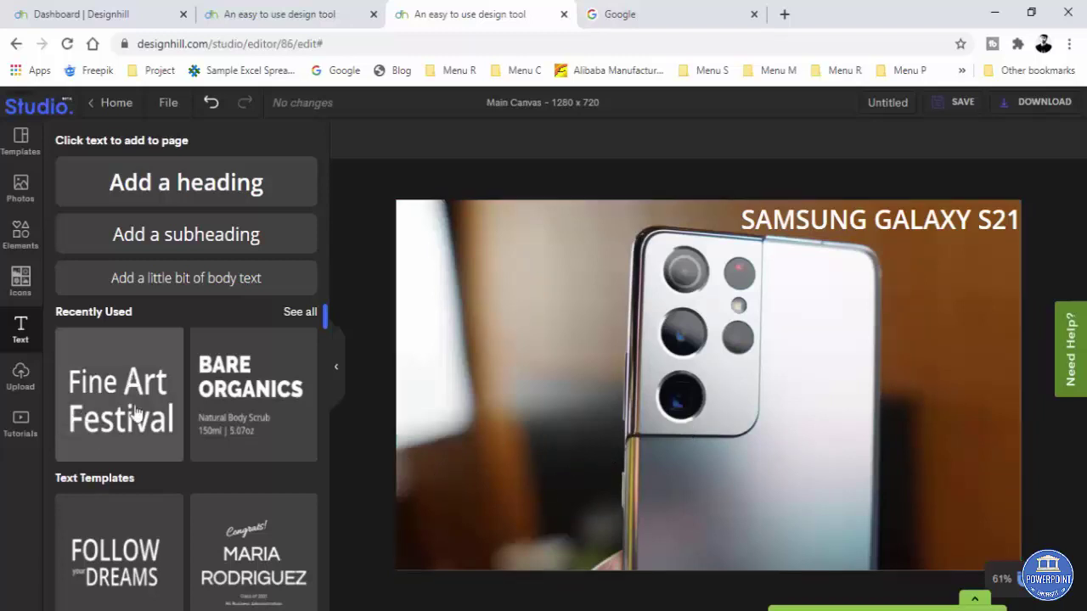
Look through the ready-made text templates and the shapes available for the design
scroll(188, 428, down, 3)
scroll(189, 429, down, 5)
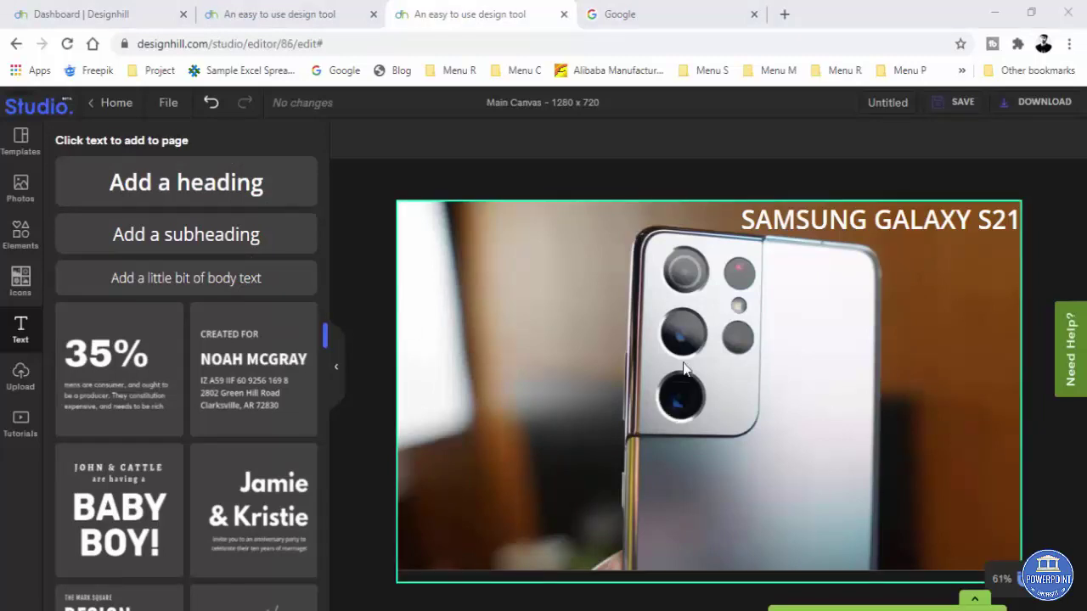
click(19, 238)
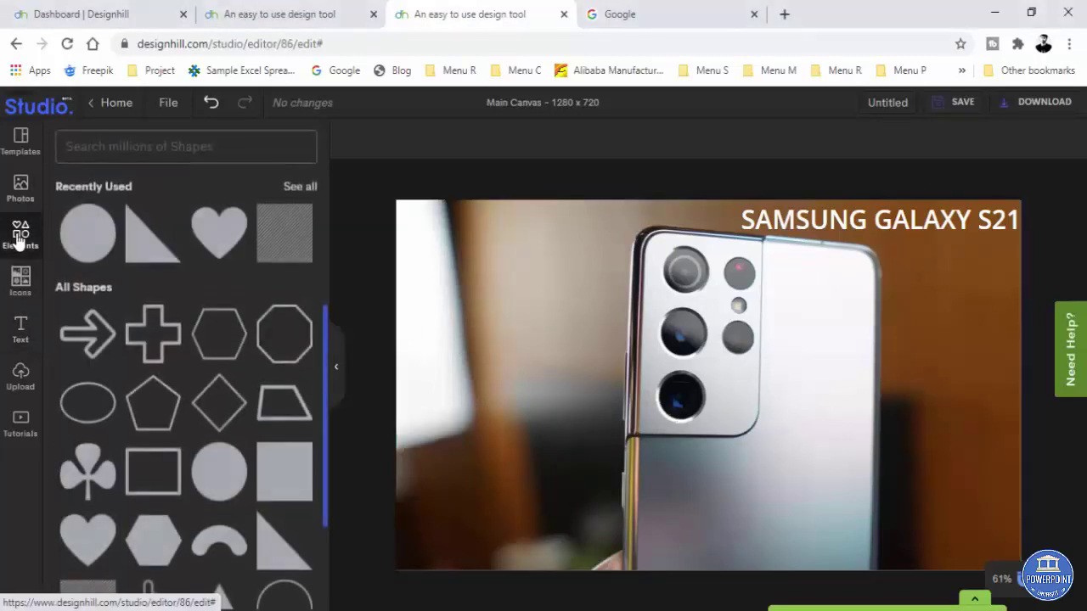
scroll(191, 419, down, 2)
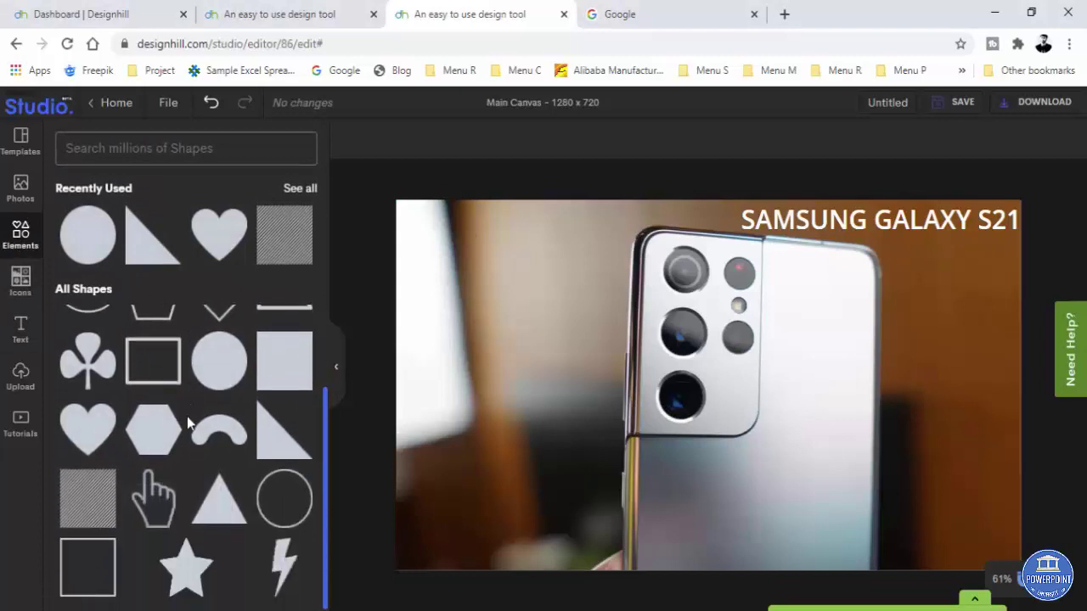
scroll(184, 428, up, 2)
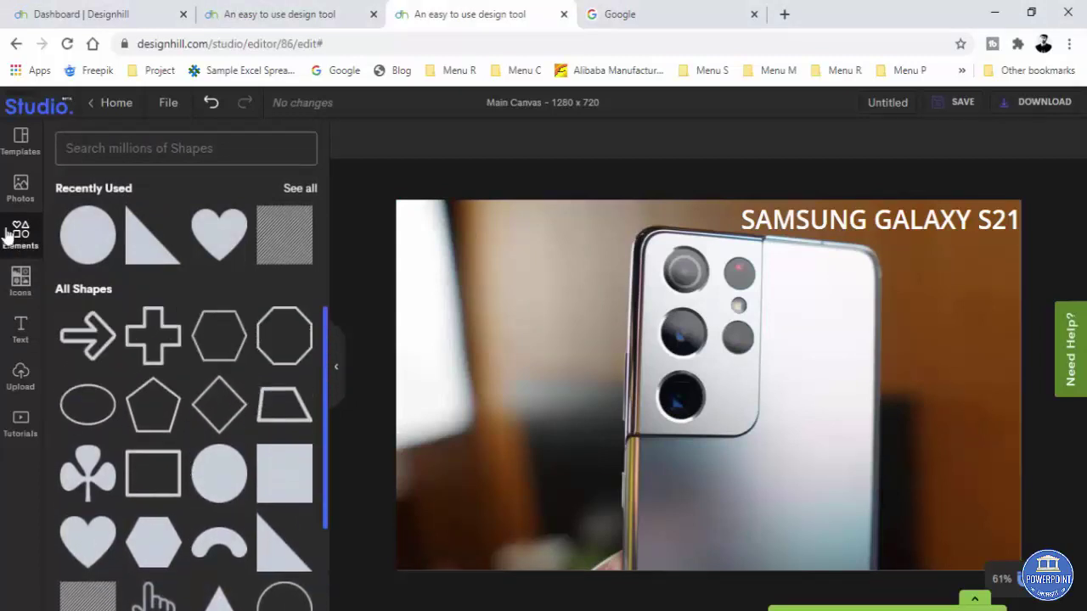
Add a filled circle shape, move it over the canvas's lower-left corner and colour it bright cyan (#03C7FB)
click(219, 480)
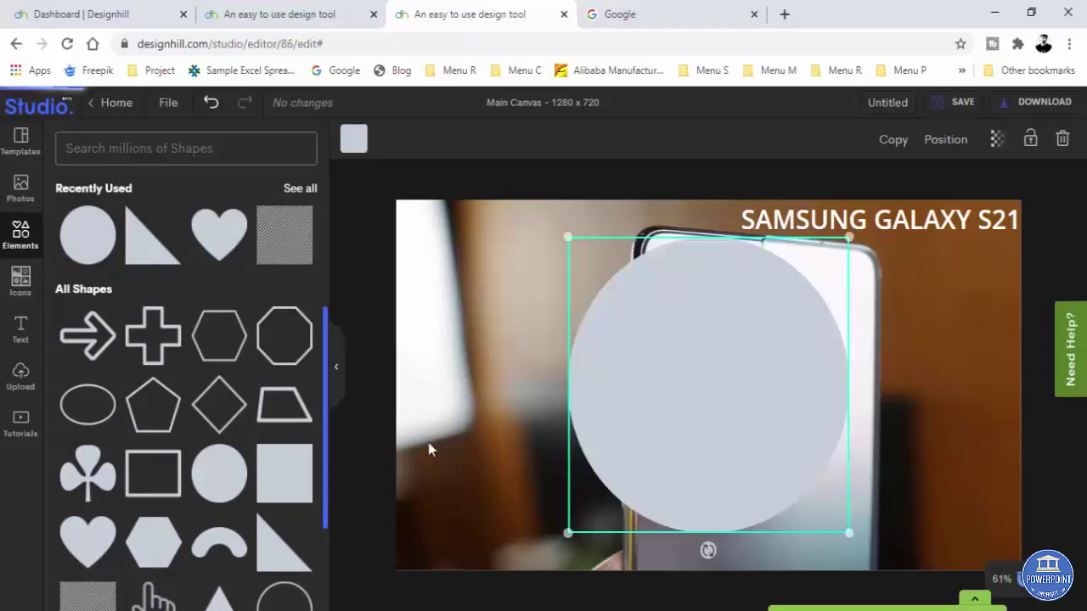
drag(725, 352, 502, 421)
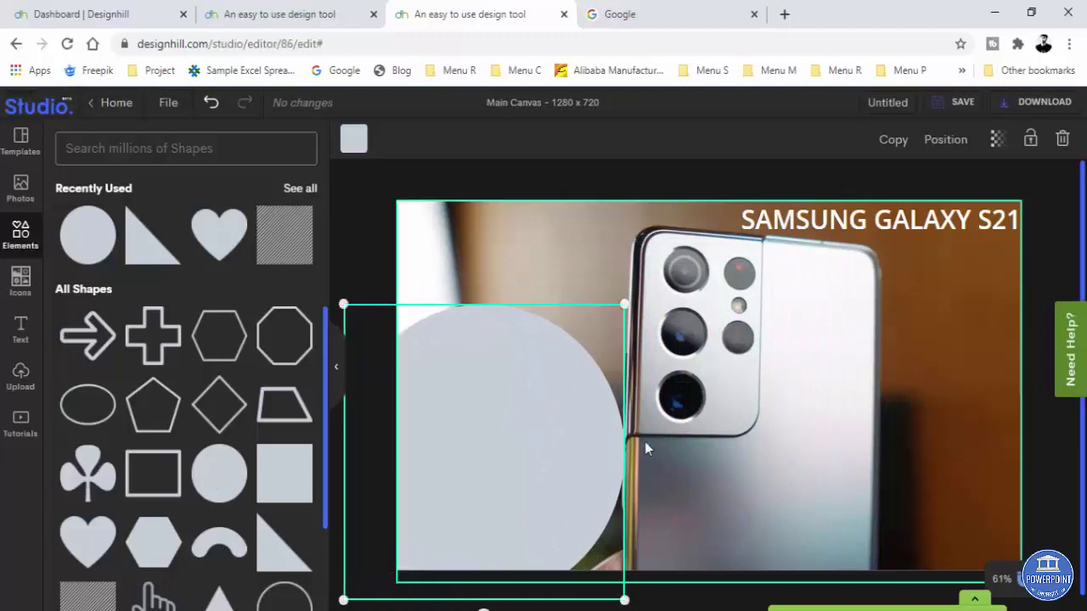
click(354, 140)
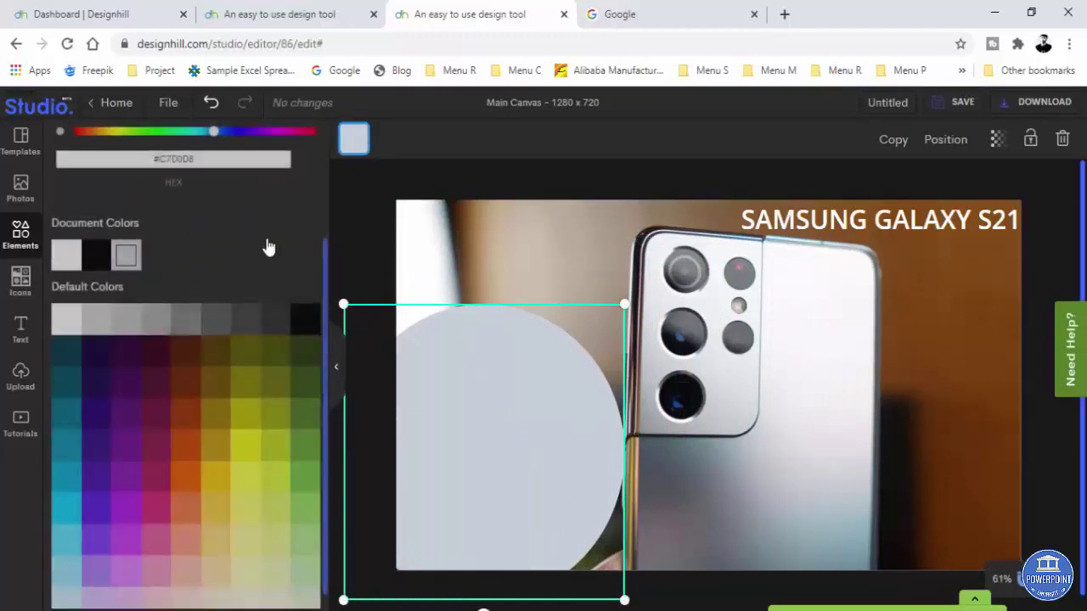
click(72, 520)
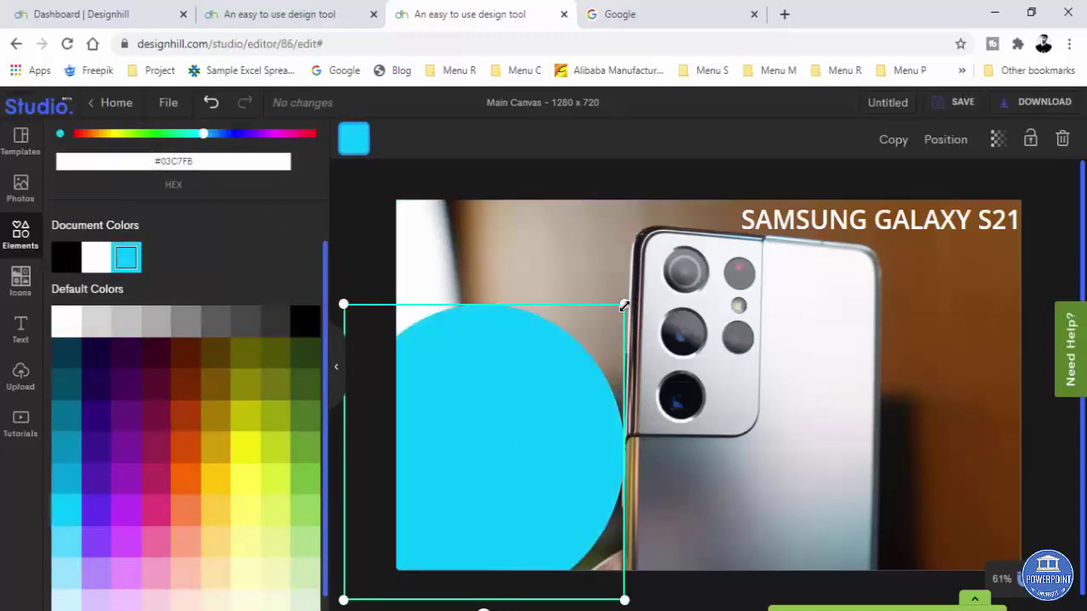
Enlarge the cyan circle slightly and reposition it so it runs past the canvas's left and bottom edges
drag(624, 305, 650, 294)
drag(565, 372, 558, 377)
click(558, 377)
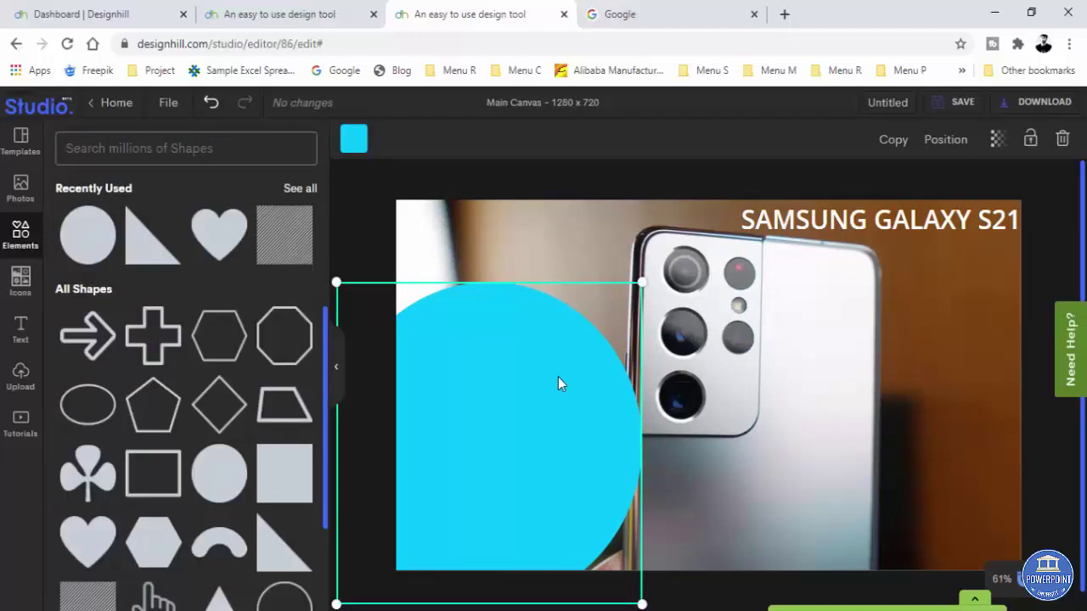
key(ctrl+z)
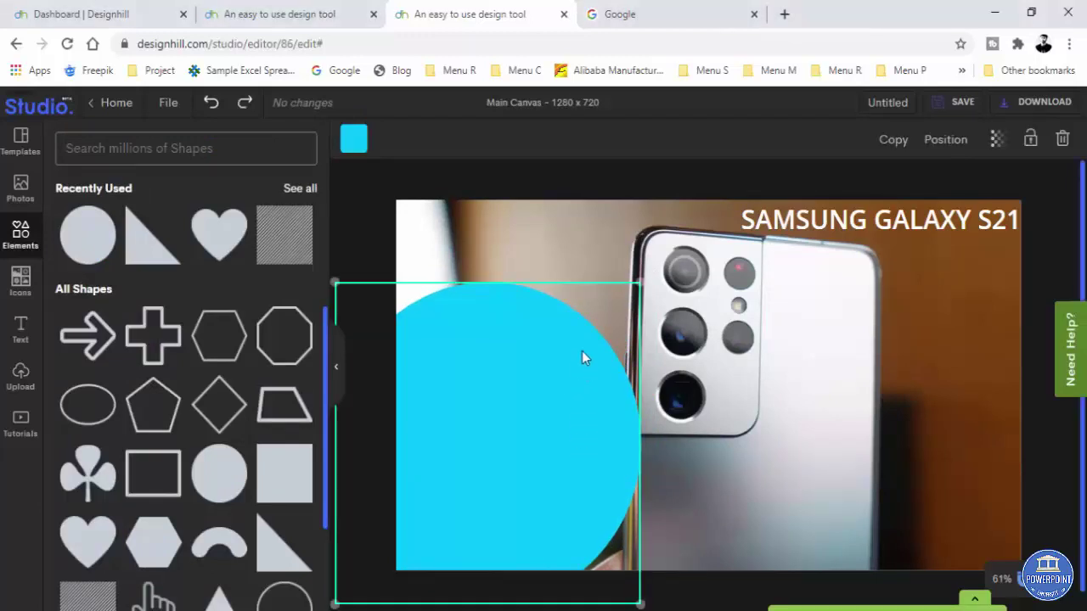
drag(581, 352, 608, 392)
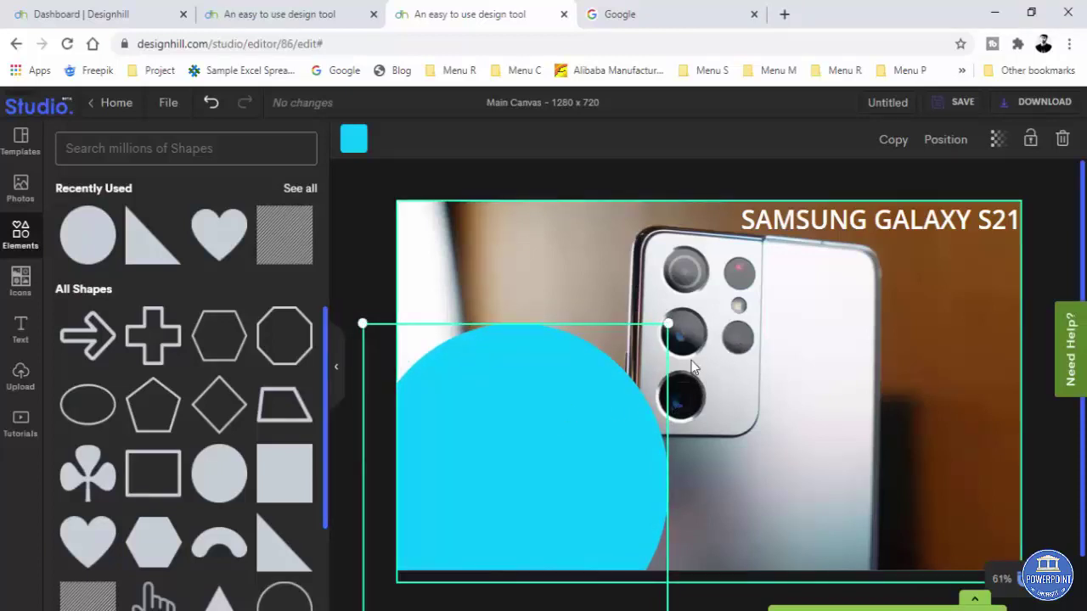
click(525, 308)
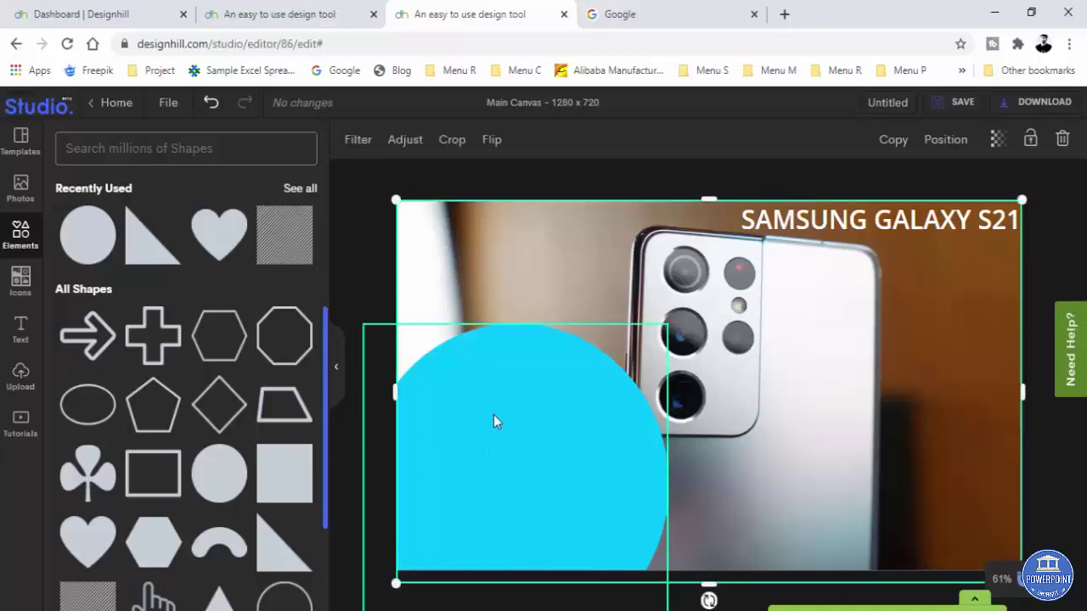
Add the "Mother's Day Madness" text template to the design and move it over the cyan circle
click(23, 333)
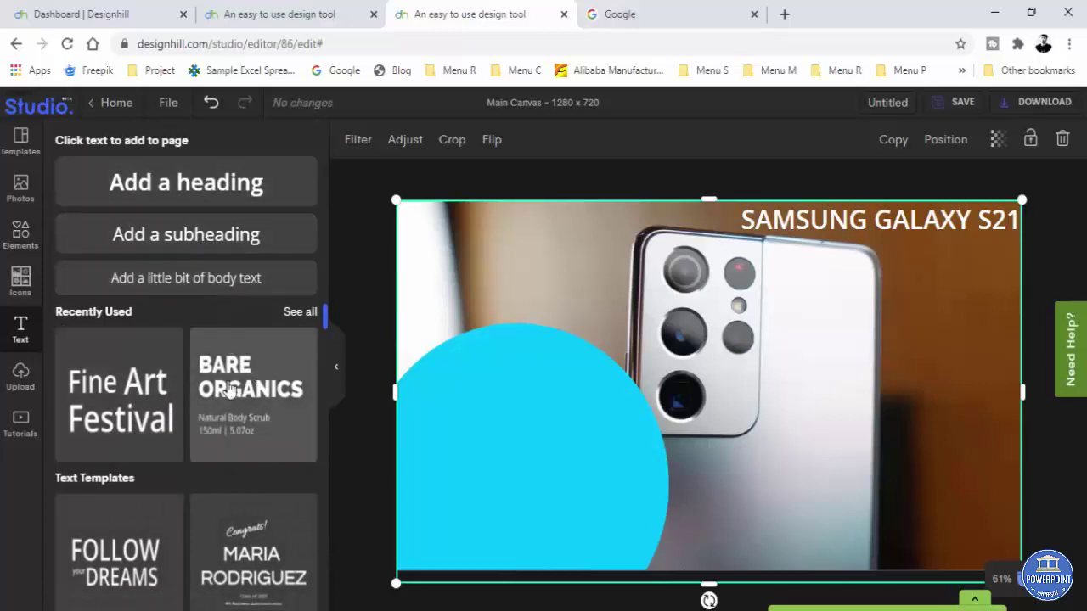
scroll(144, 485, down, 10)
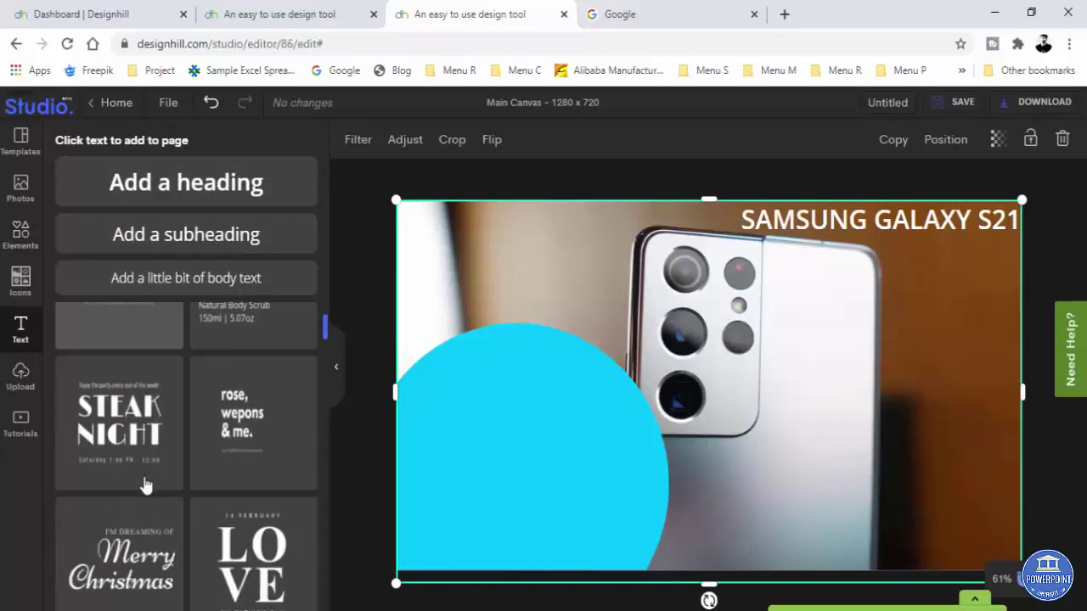
scroll(144, 485, down, 2)
scroll(144, 484, down, 12)
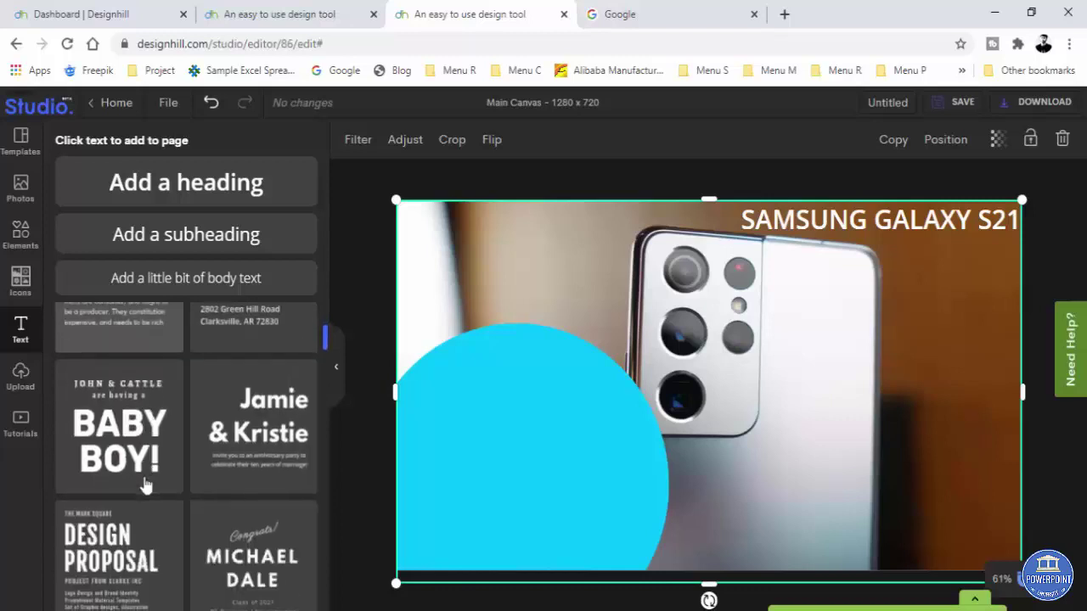
scroll(144, 485, down, 10)
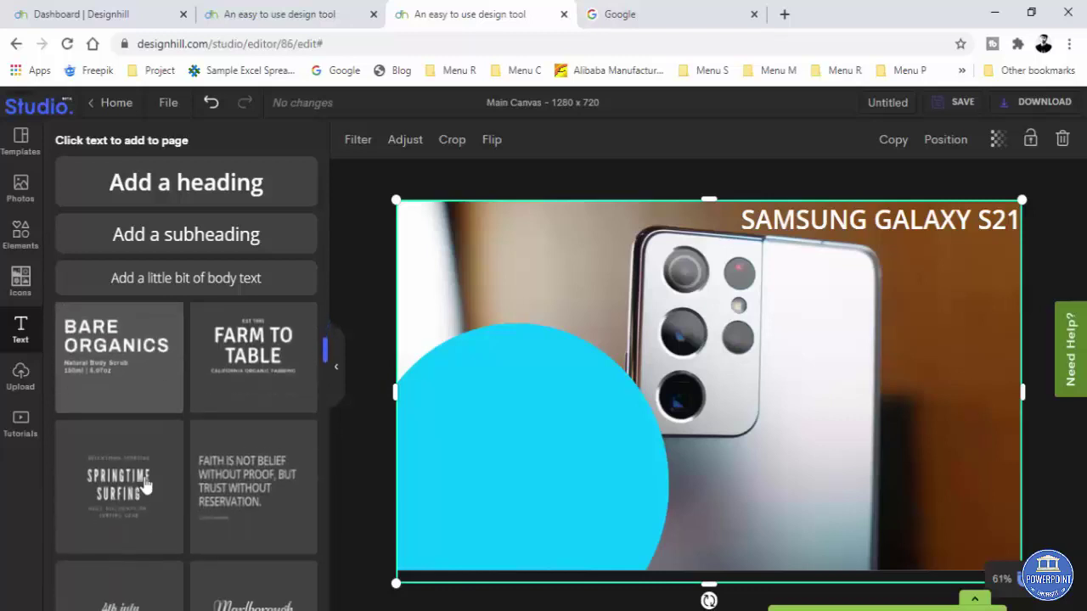
scroll(145, 485, down, 9)
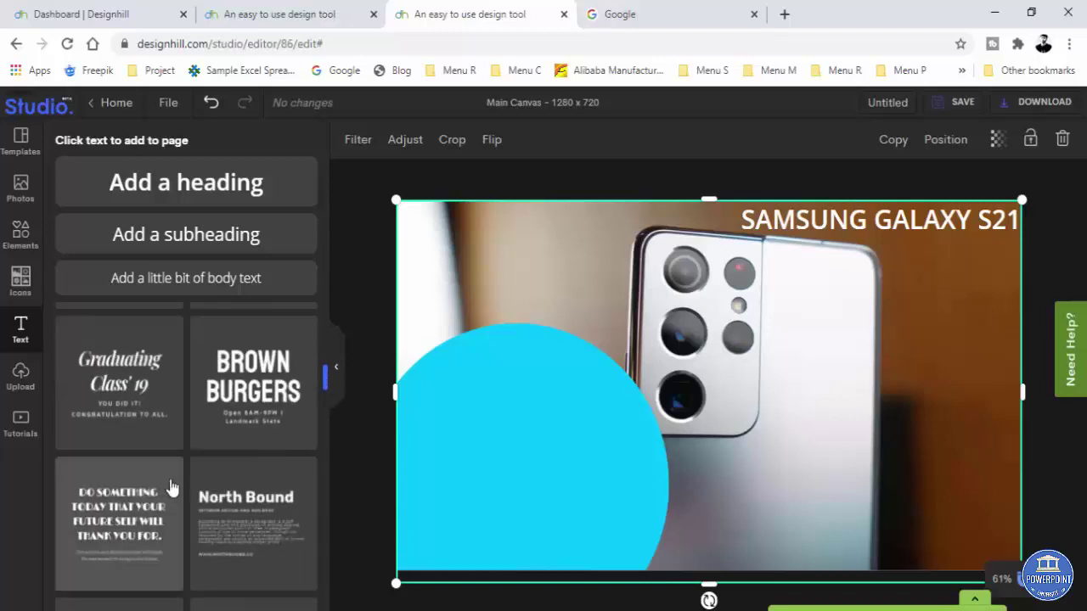
scroll(178, 475, down, 10)
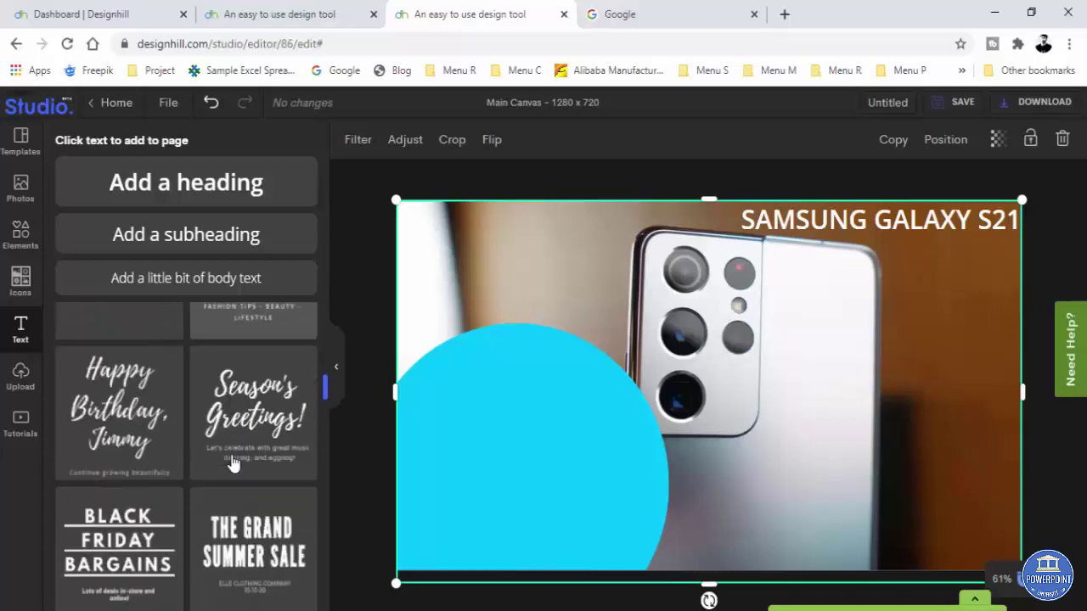
scroll(234, 463, down, 10)
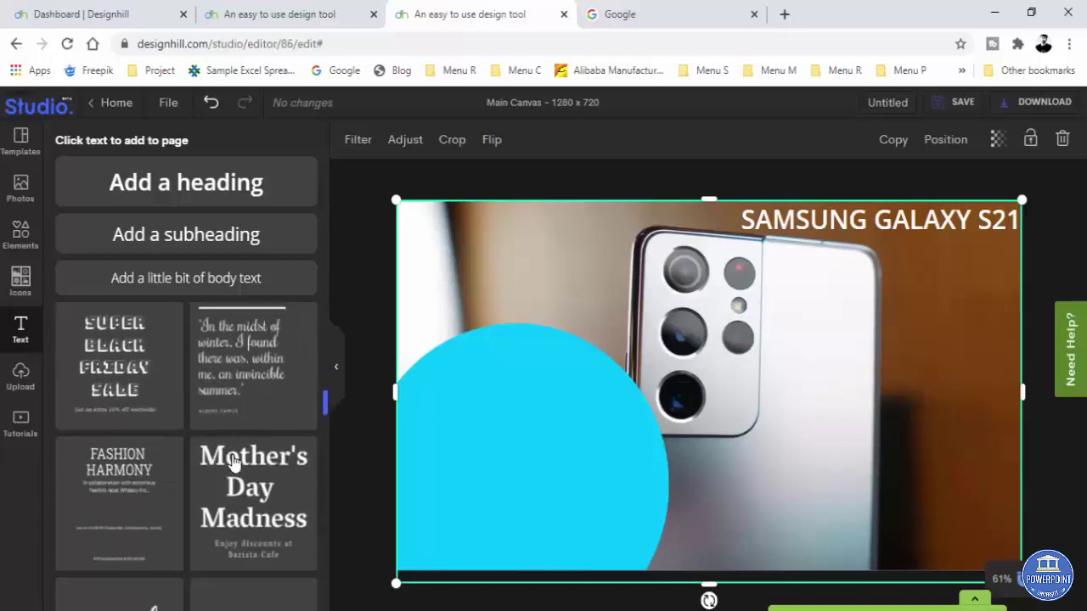
scroll(234, 463, down, 10)
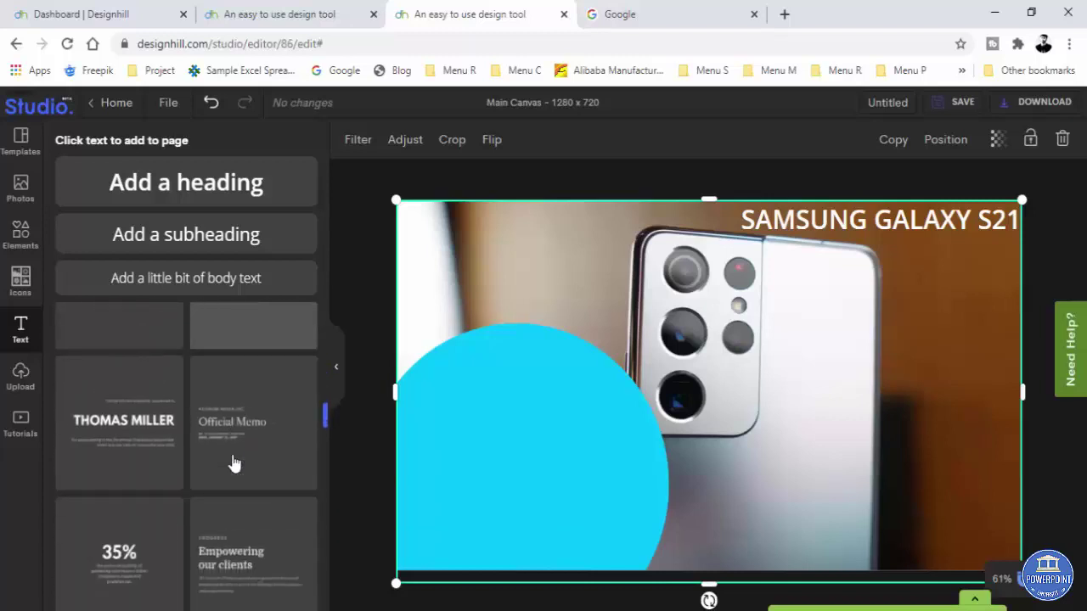
scroll(234, 463, down, 6)
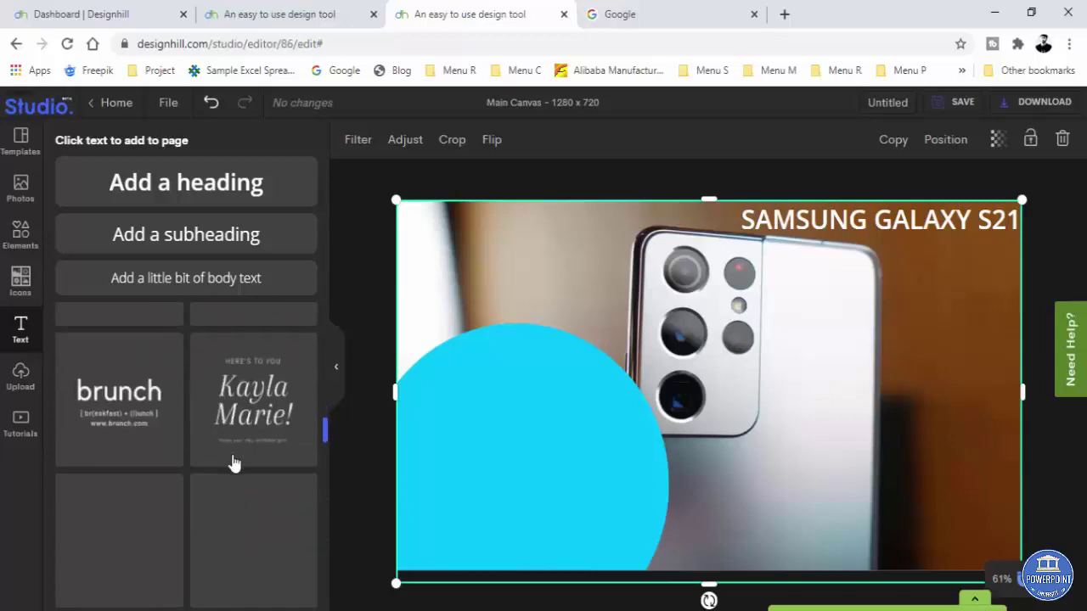
scroll(234, 462, down, 5)
scroll(247, 447, up, 2)
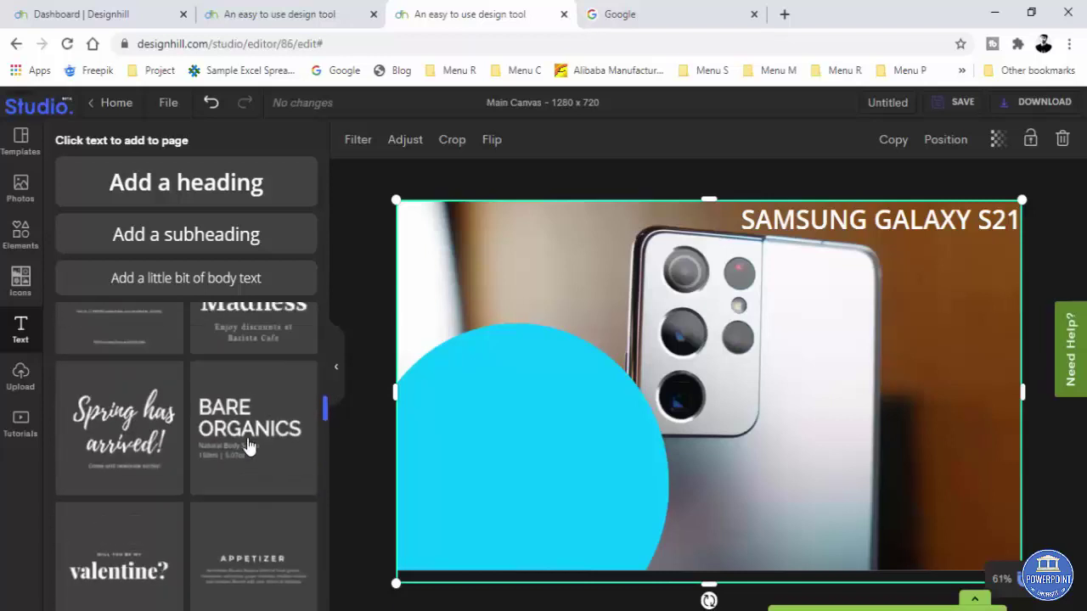
scroll(248, 447, up, 3)
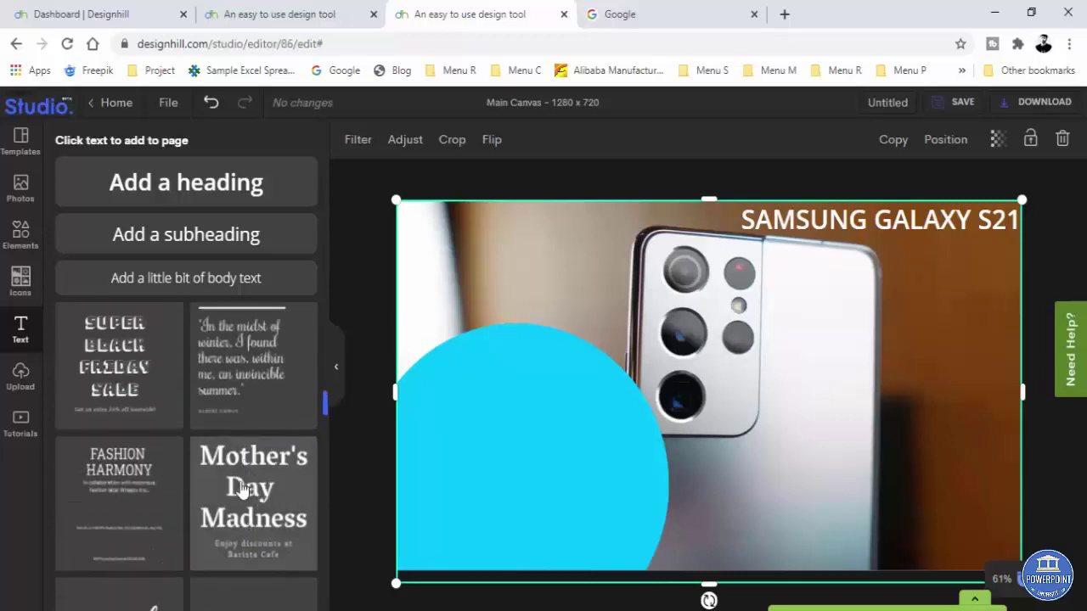
click(264, 465)
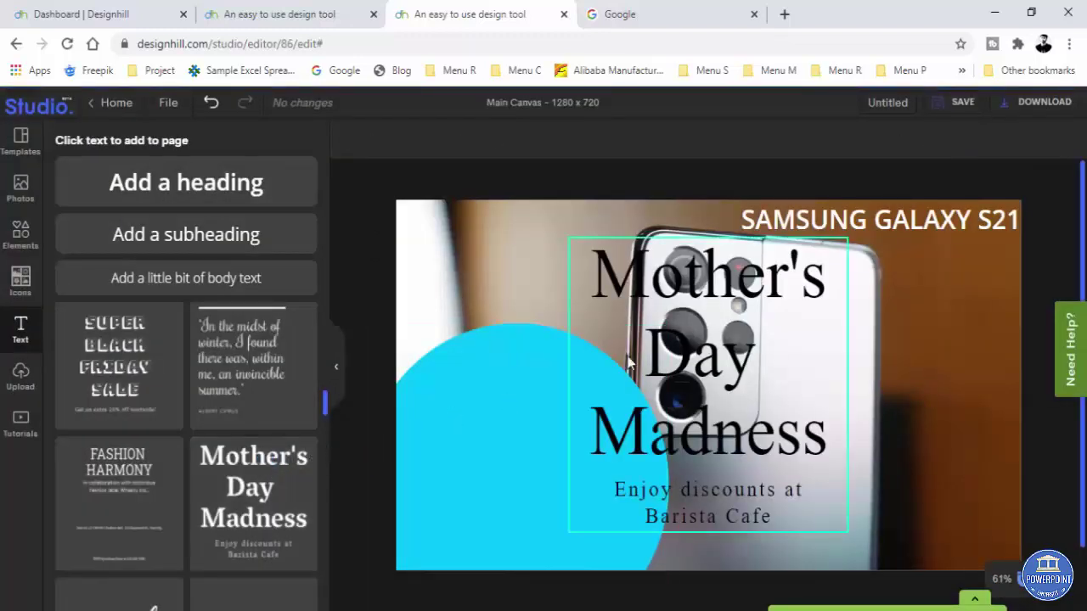
click(616, 245)
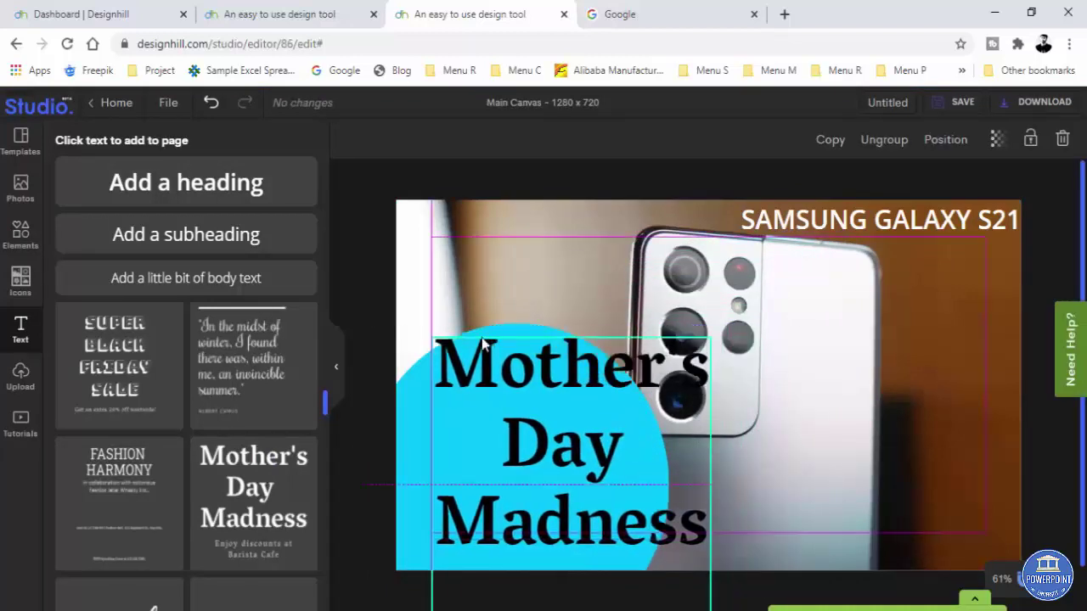
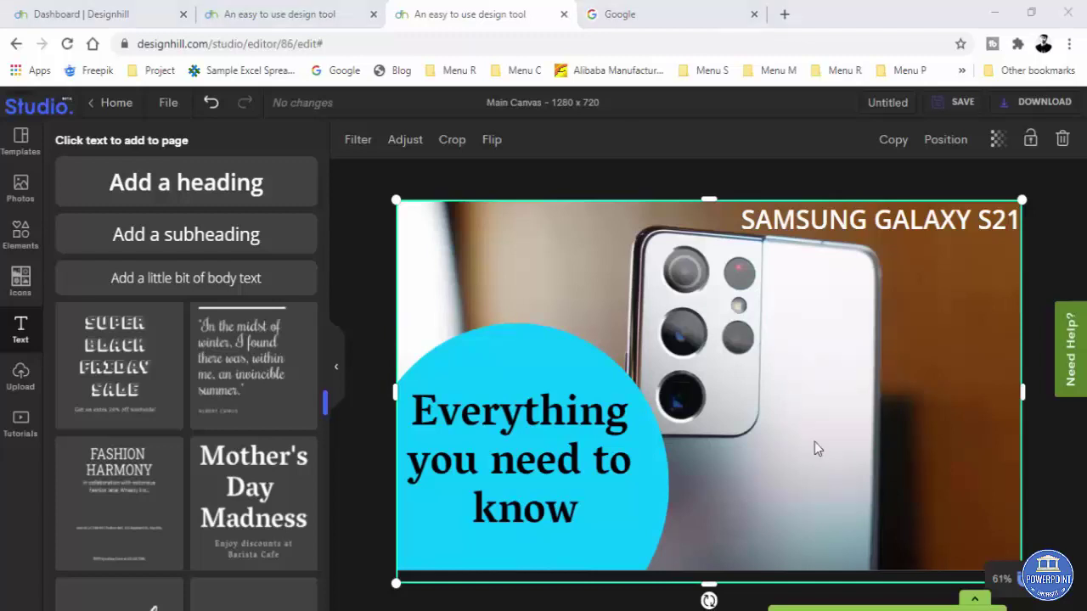
Try to frame the phone's camera lenses with a square outline shape scaled to about 279 x 279 px
click(13, 241)
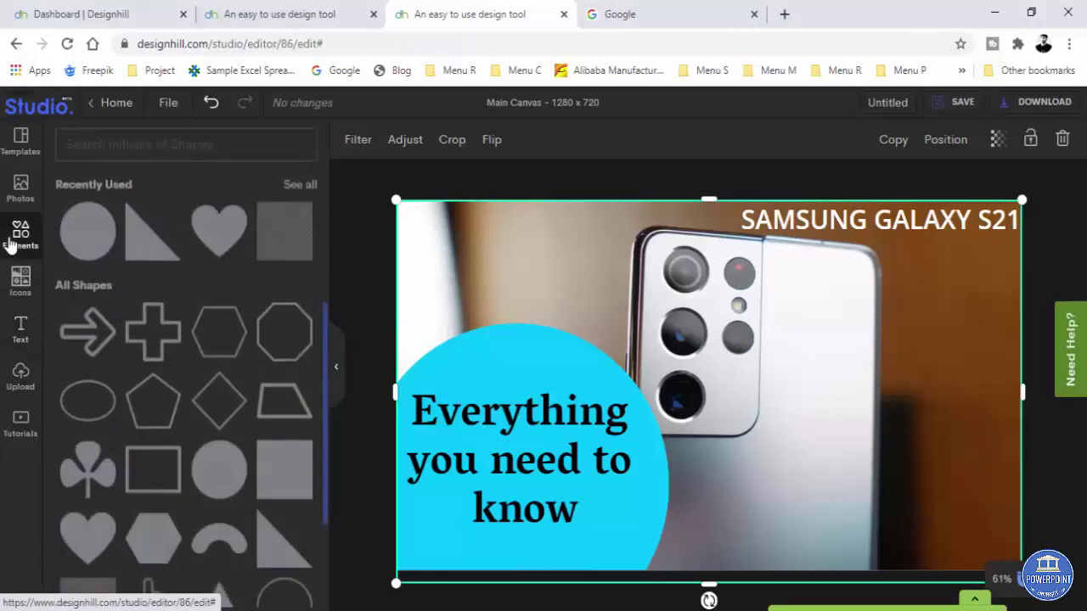
scroll(246, 373, down, 3)
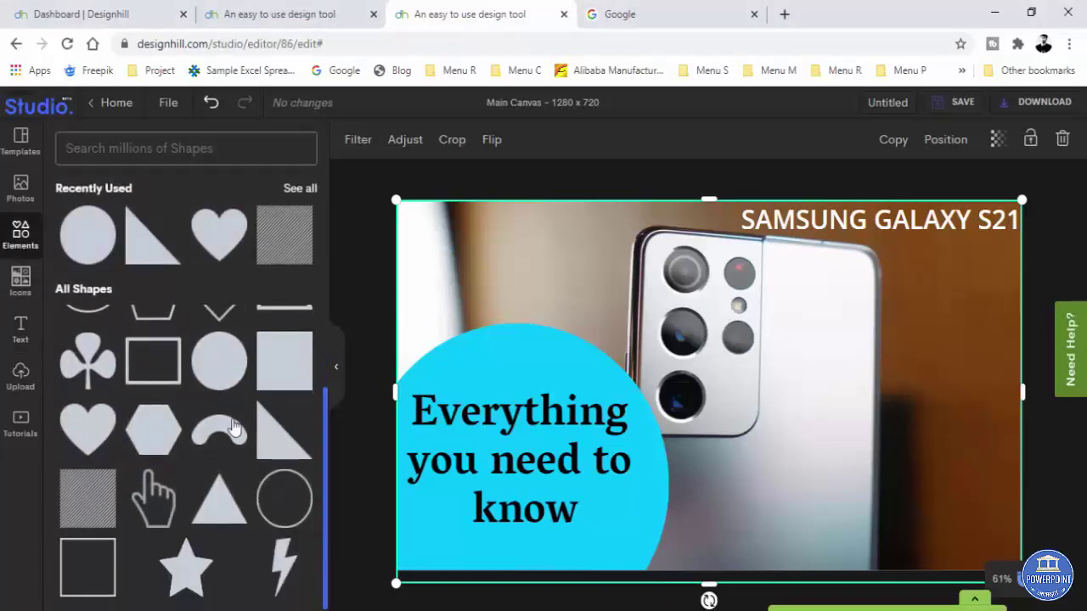
click(100, 559)
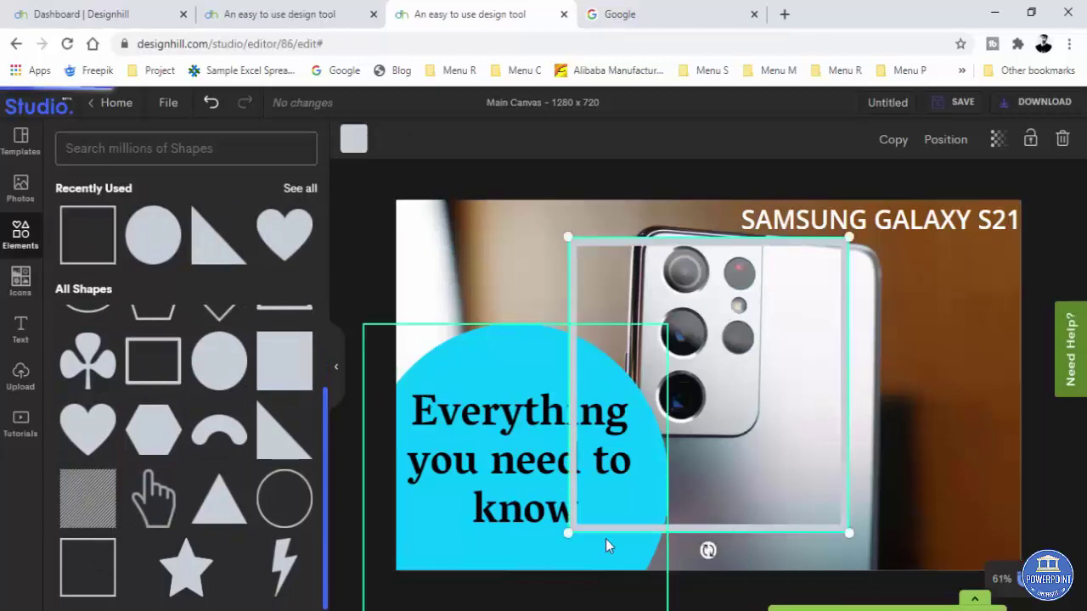
drag(570, 526, 650, 445)
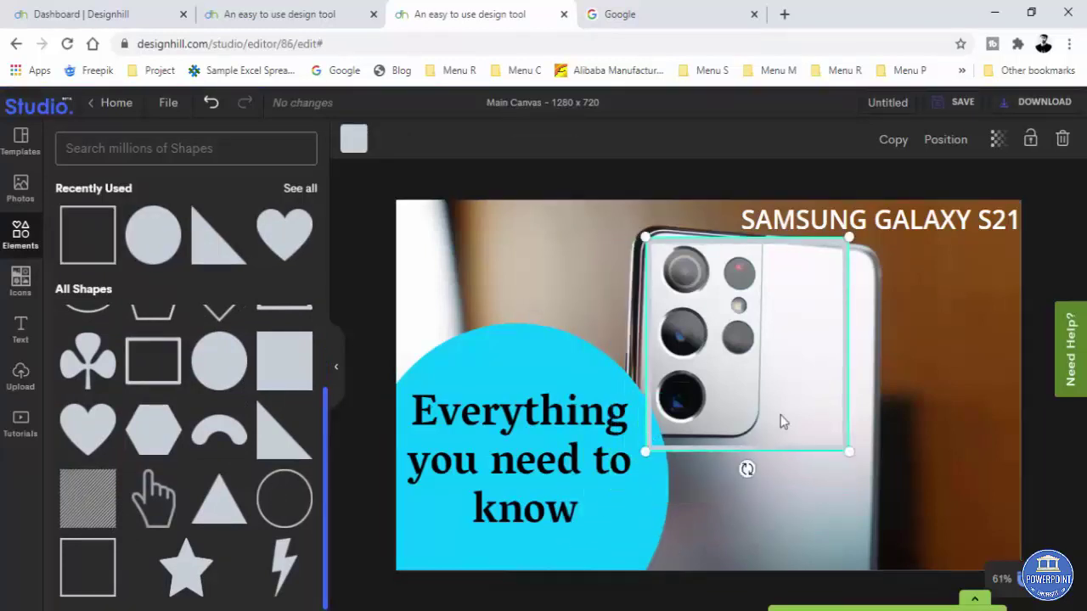
drag(847, 450, 758, 434)
drag(760, 357, 783, 509)
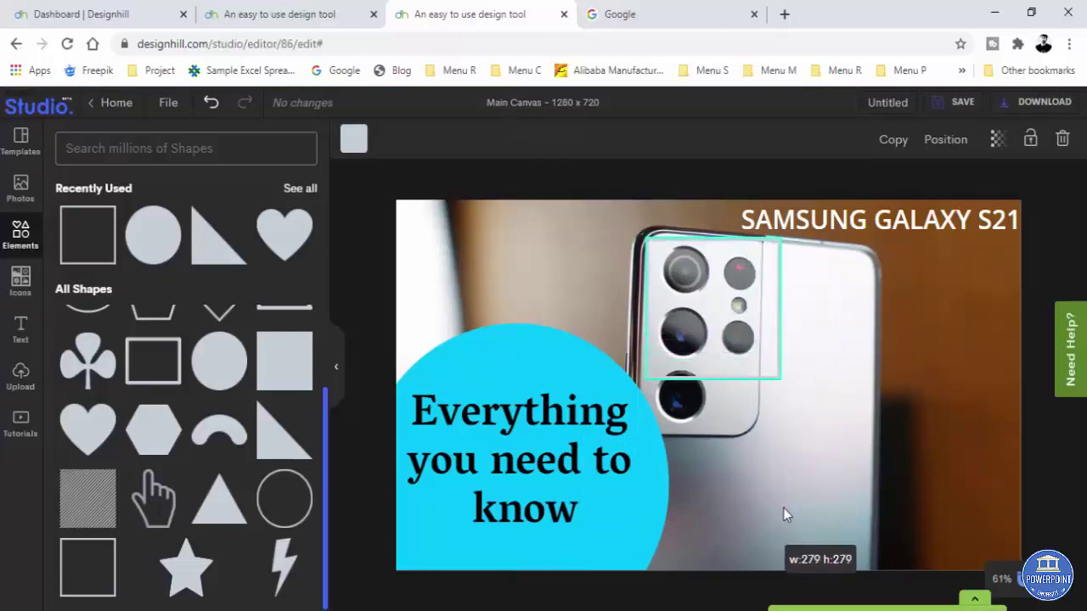
mouse_move(785, 371)
mouse_down()
mouse_move(771, 391)
mouse_move(767, 383)
mouse_up()
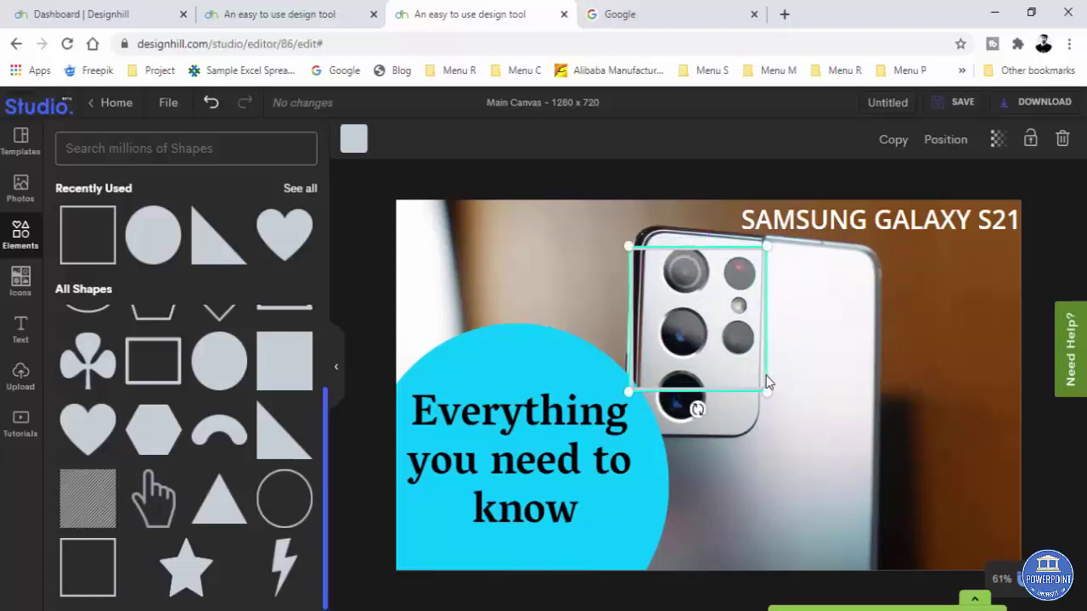
click(766, 382)
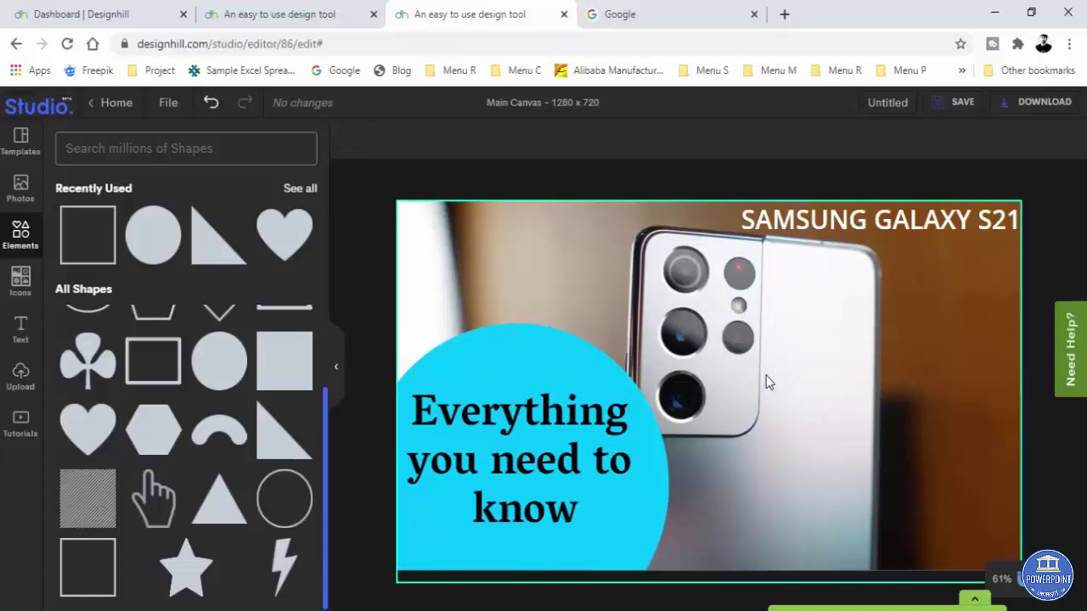
Add the pointing-hand shape, shrink it and rotate it to point left at the phone's lowest large camera lens
click(155, 499)
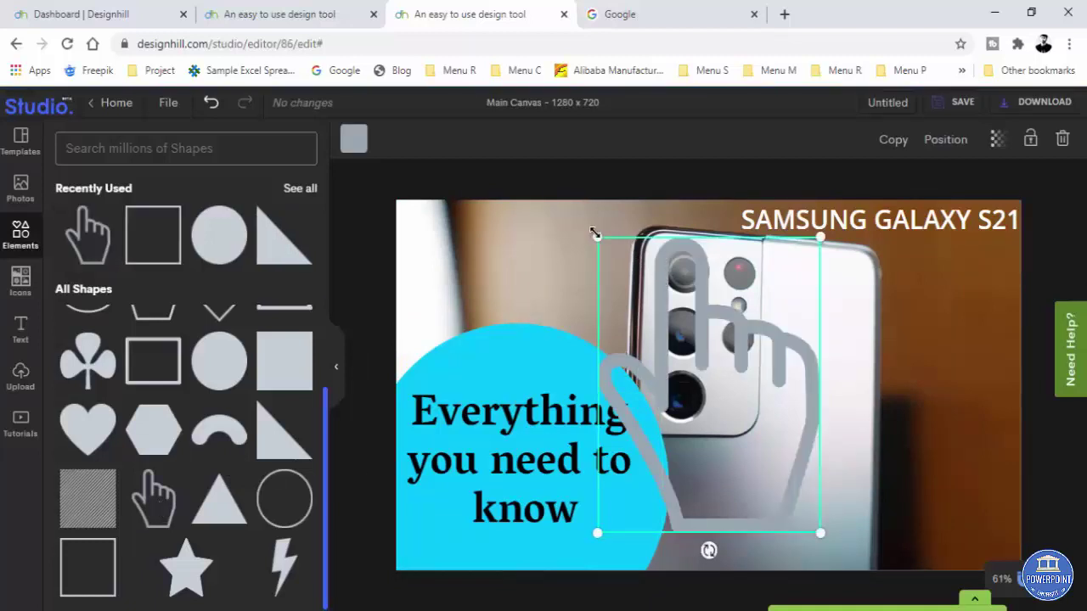
drag(596, 235, 745, 435)
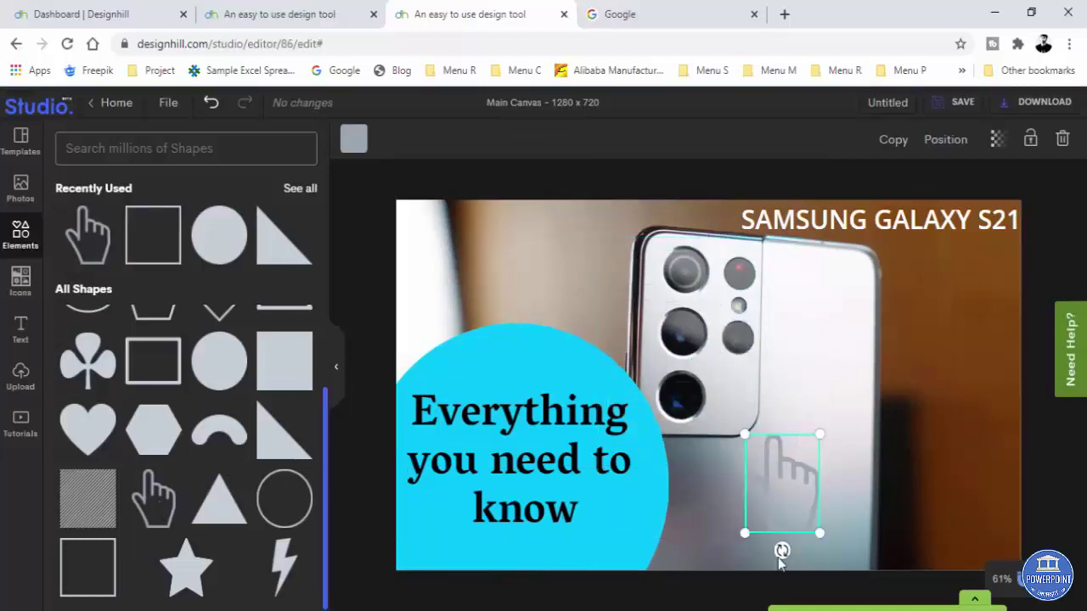
drag(782, 550, 788, 384)
Colour the pointing hand dark maroon (#791A3D) and deselect it
click(351, 140)
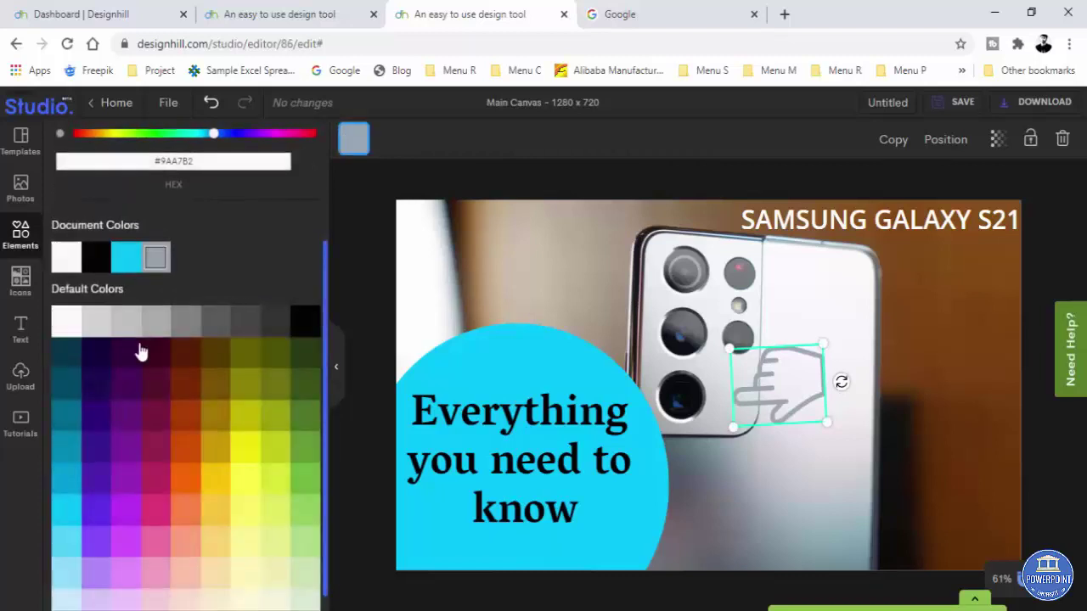
scroll(136, 428, down, 1)
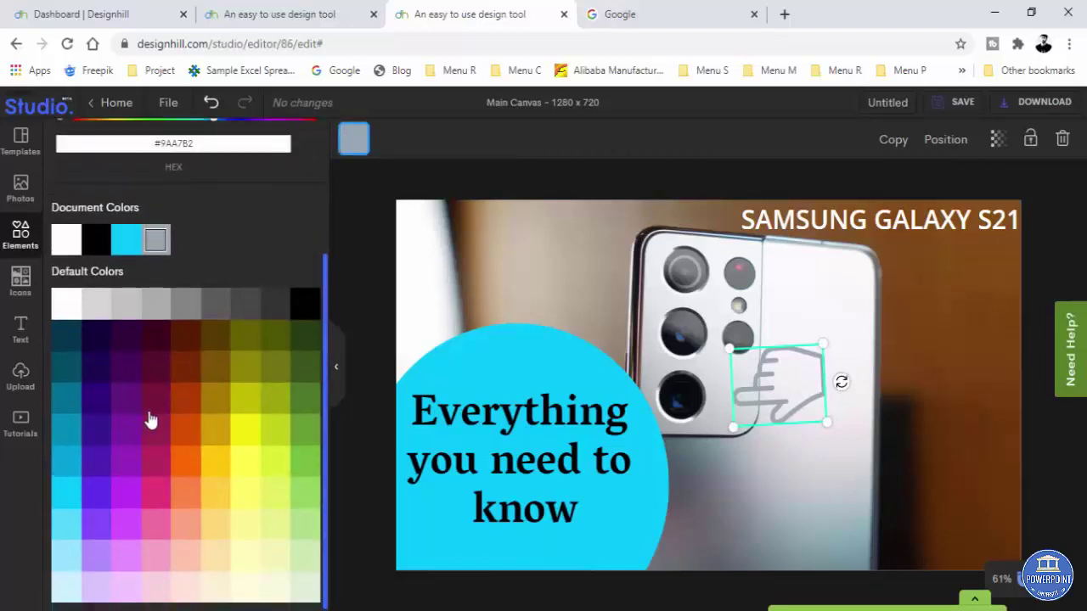
click(163, 364)
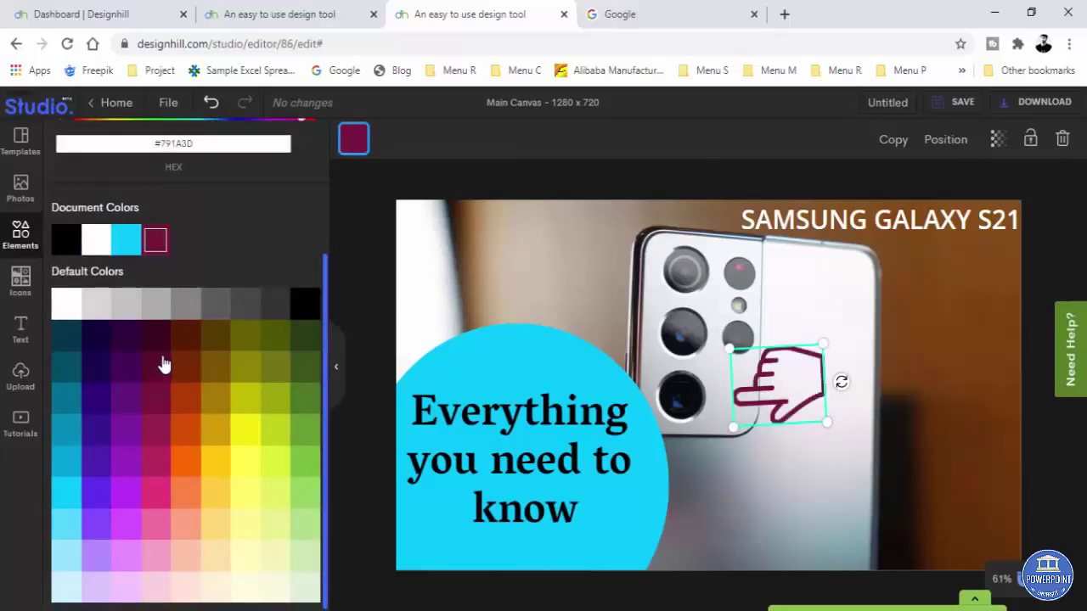
click(892, 355)
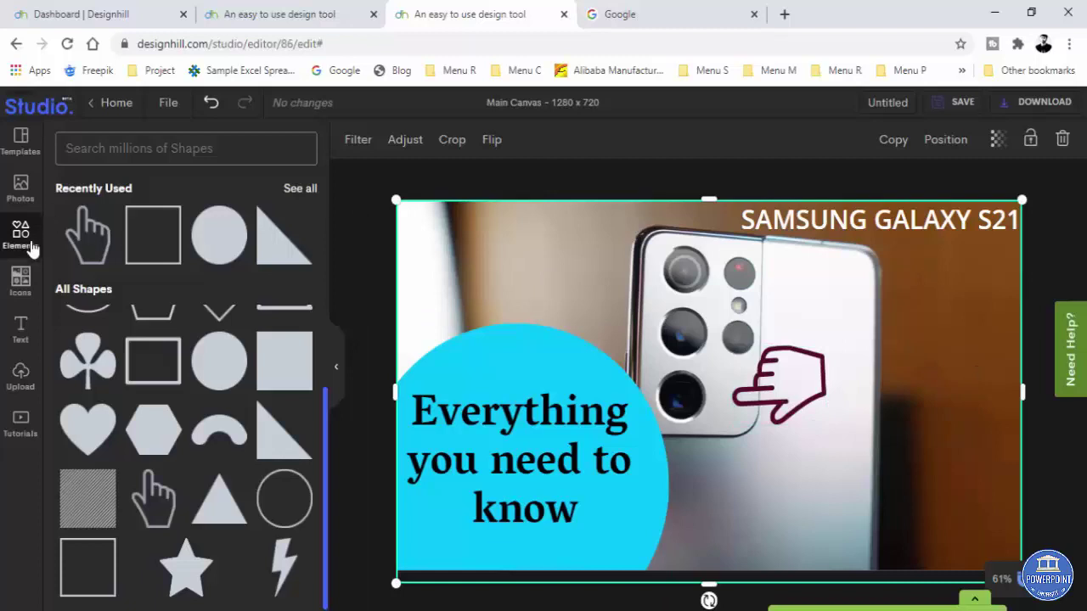
Add the heading "The best camera ever" at font size 21 and narrow its box to fit beside the pointing hand's wrist
click(23, 325)
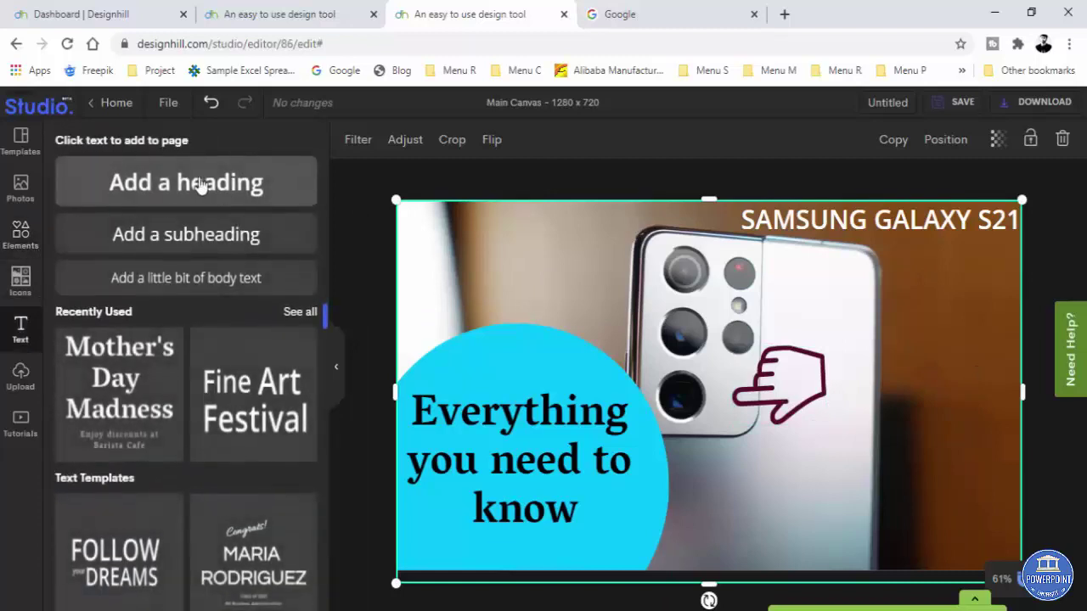
click(244, 214)
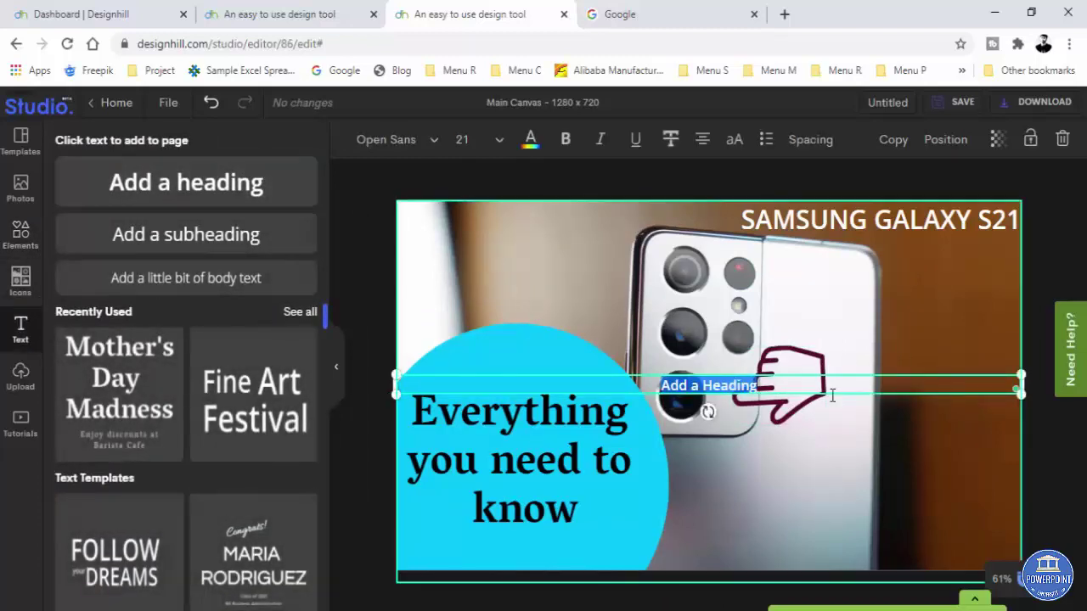
text(T)
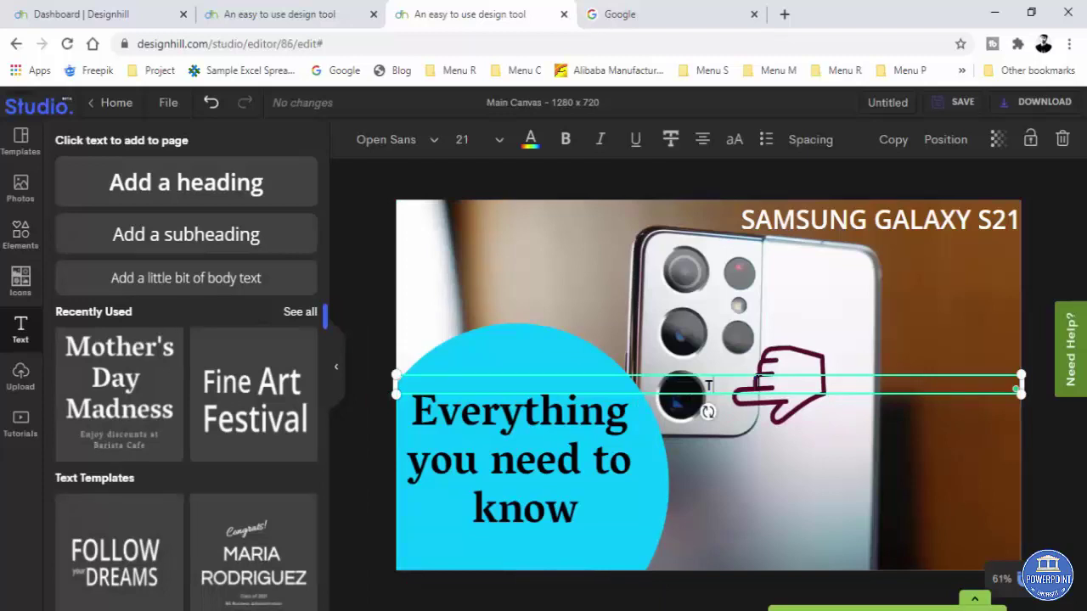
text(he best camera ever)
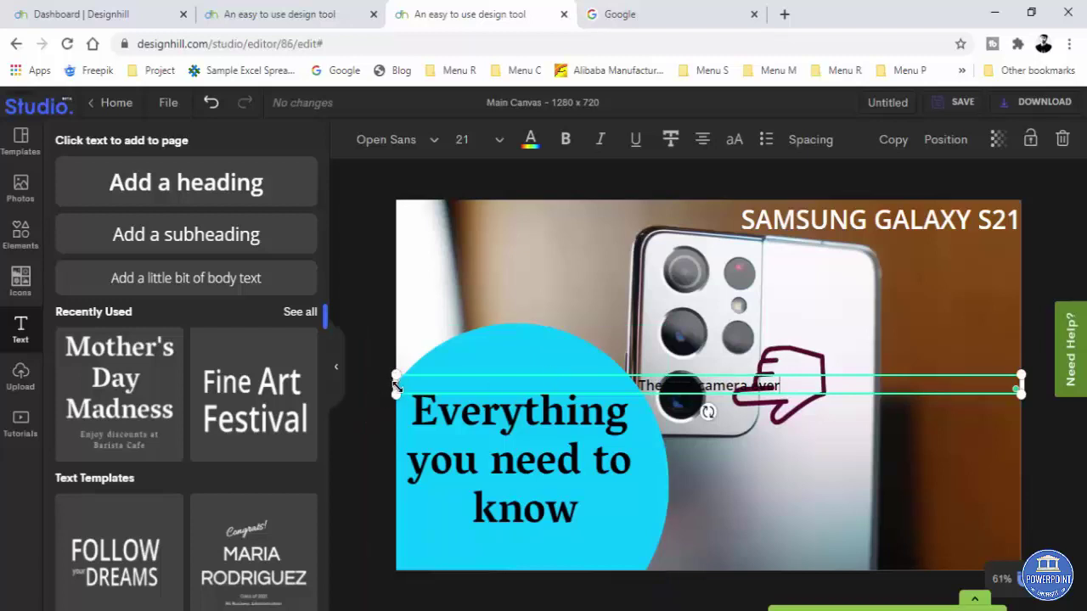
drag(395, 387, 823, 387)
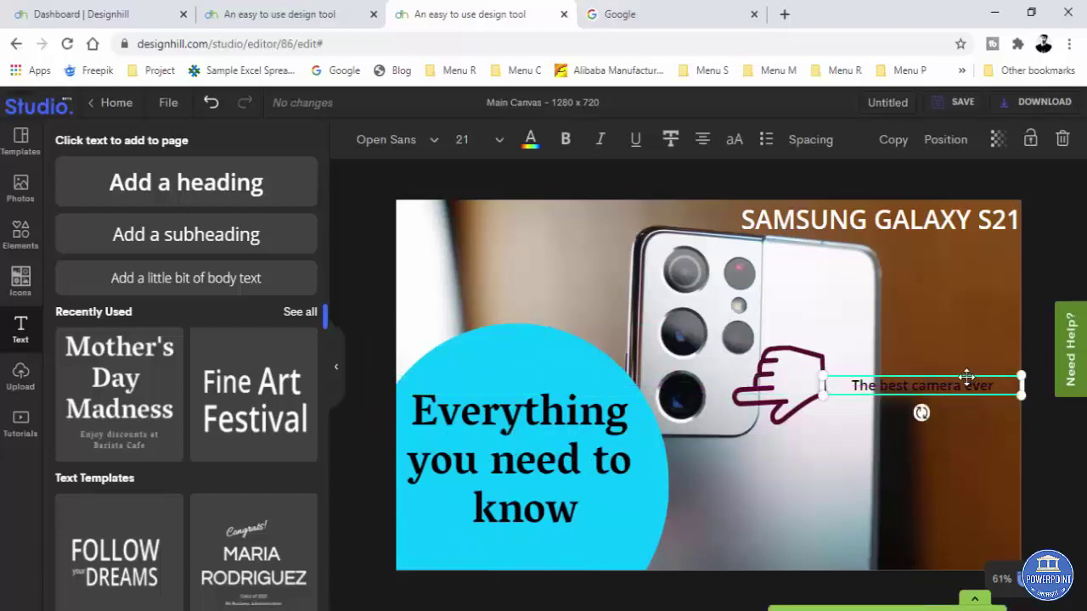
click(486, 148)
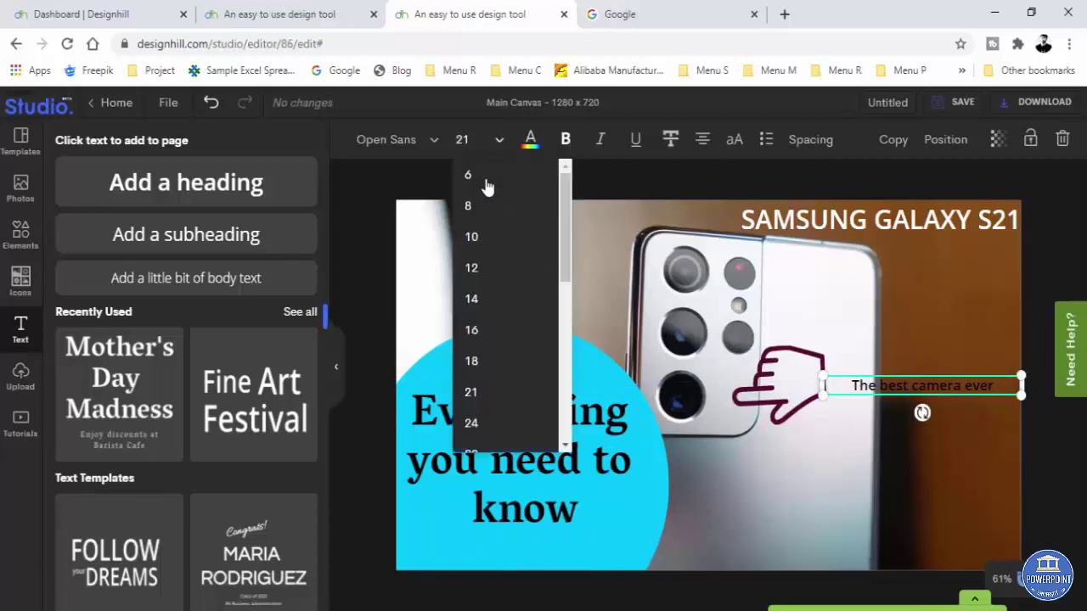
click(475, 389)
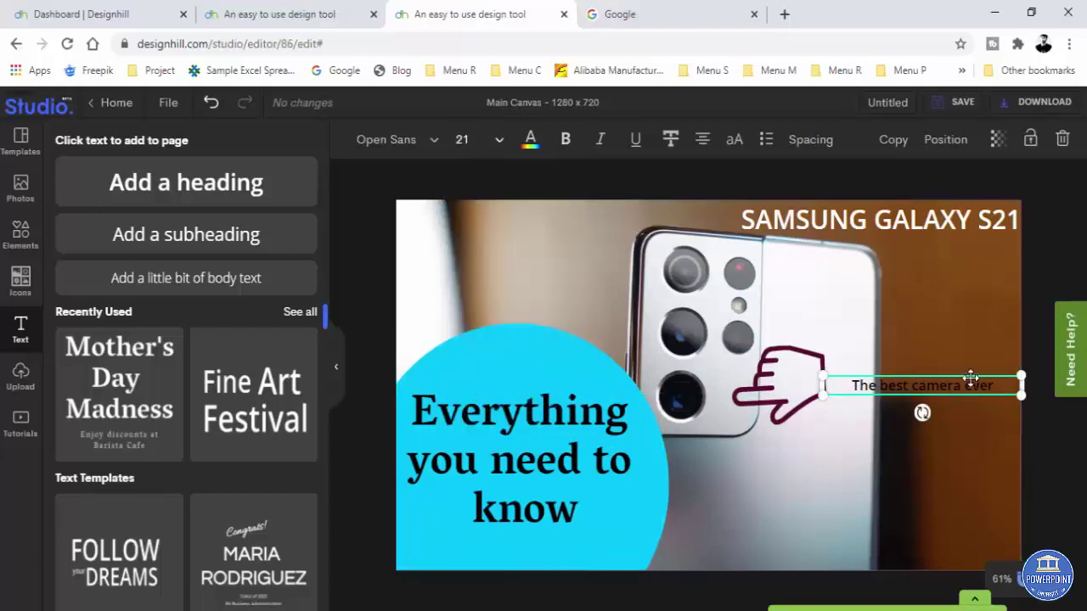
drag(970, 376, 960, 360)
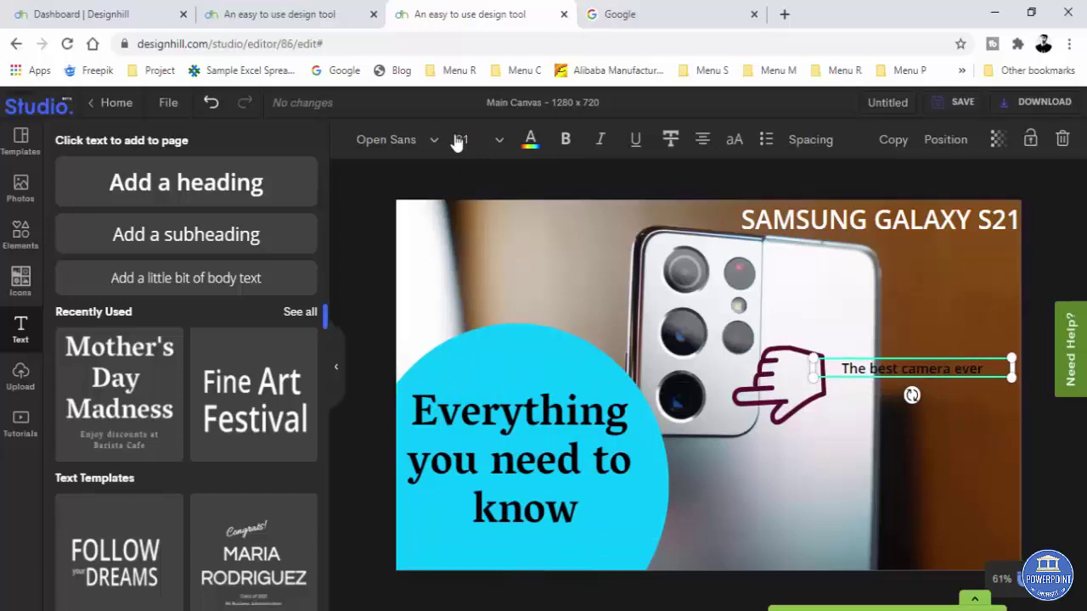
Colour the "The best camera ever" text dark maroon (#56112A) and move it up, clear of the area beside the hand
click(531, 141)
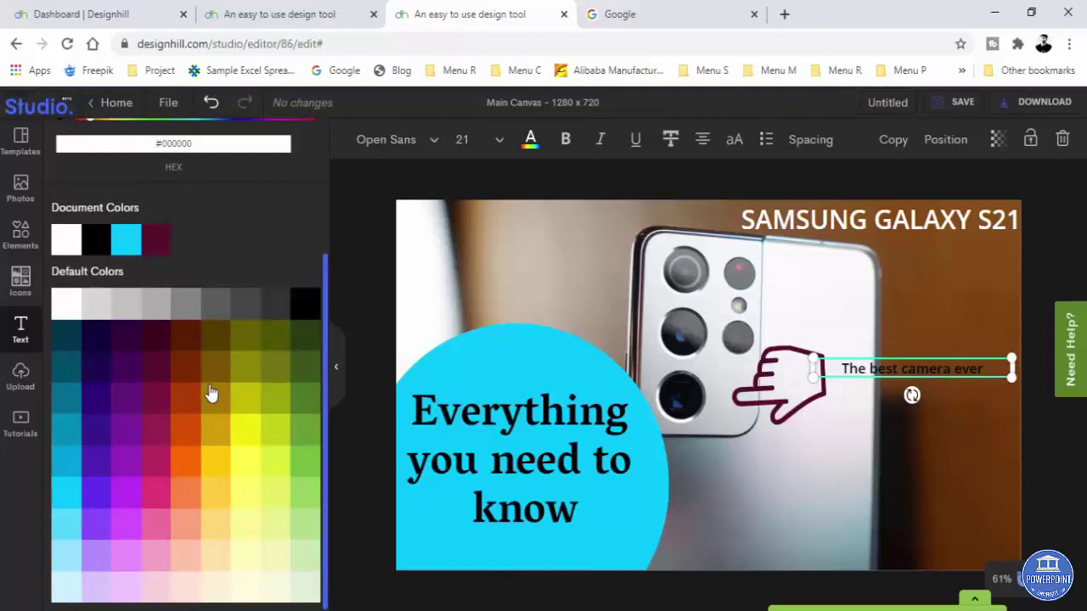
click(185, 378)
click(164, 374)
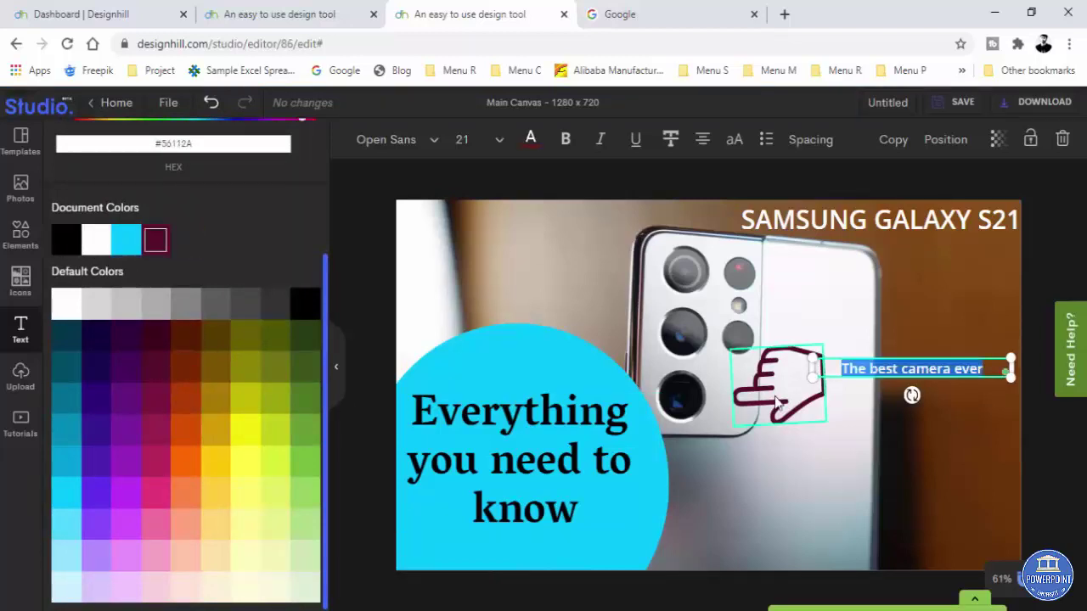
click(869, 411)
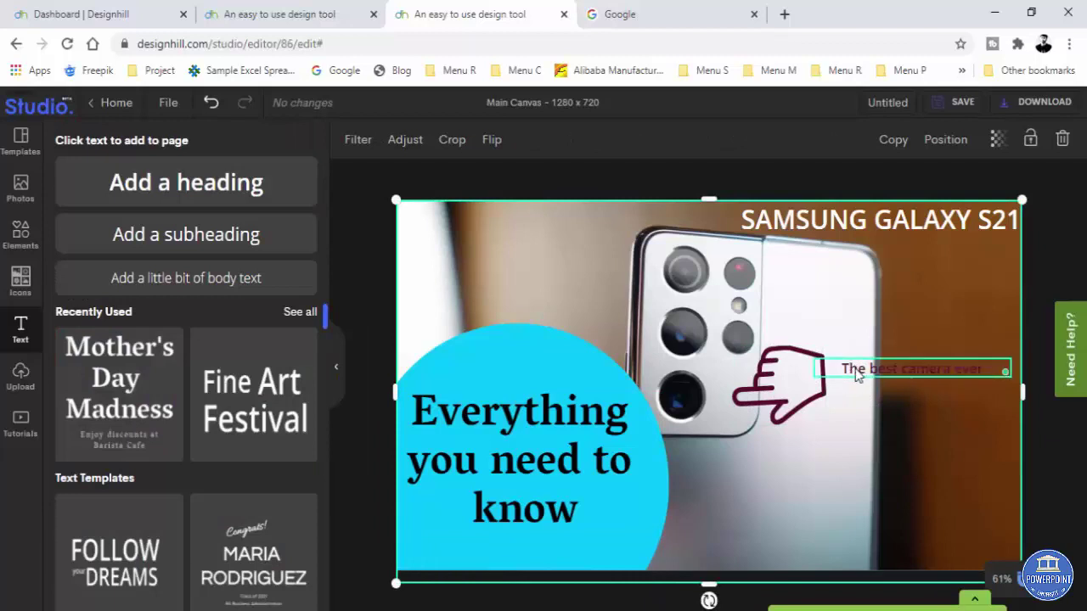
click(857, 377)
drag(852, 360, 853, 366)
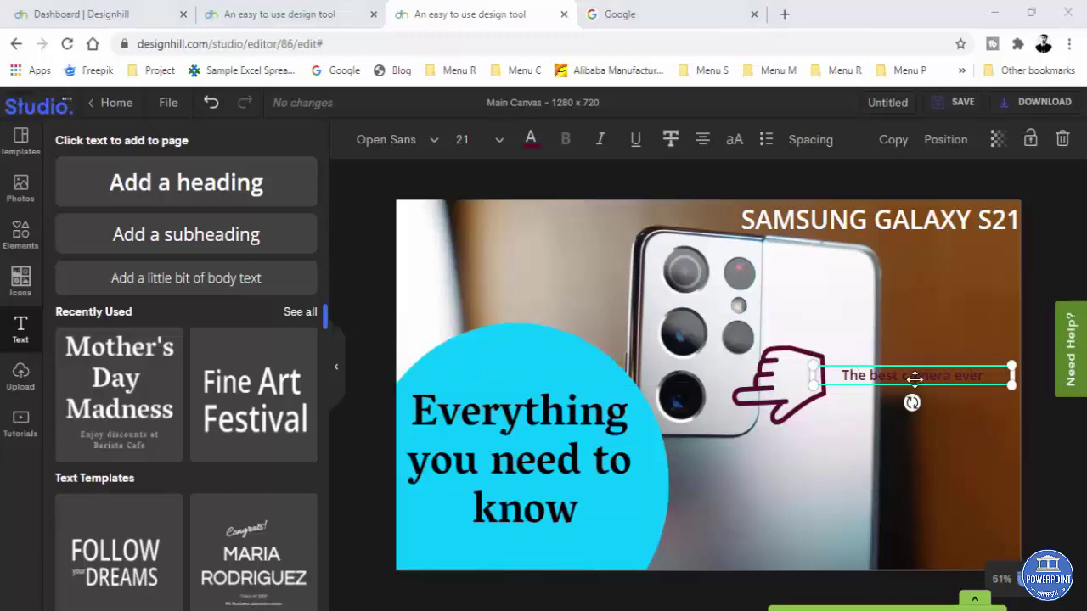
drag(957, 365, 953, 311)
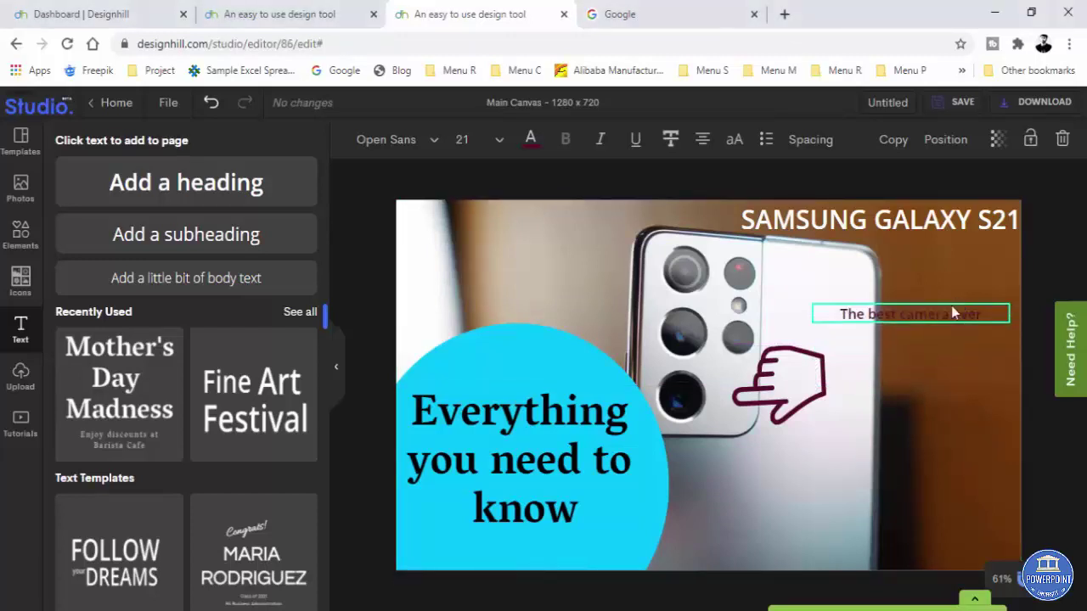
Add a solid square shape and reshape it into a horizontal bar extending from the pointing hand's wrist
click(17, 238)
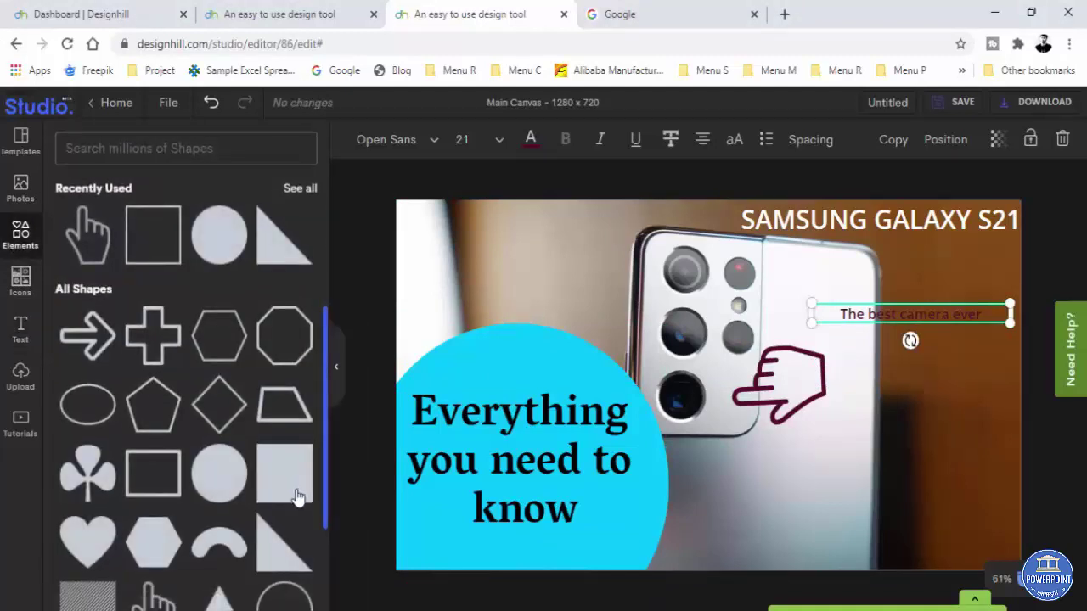
click(304, 496)
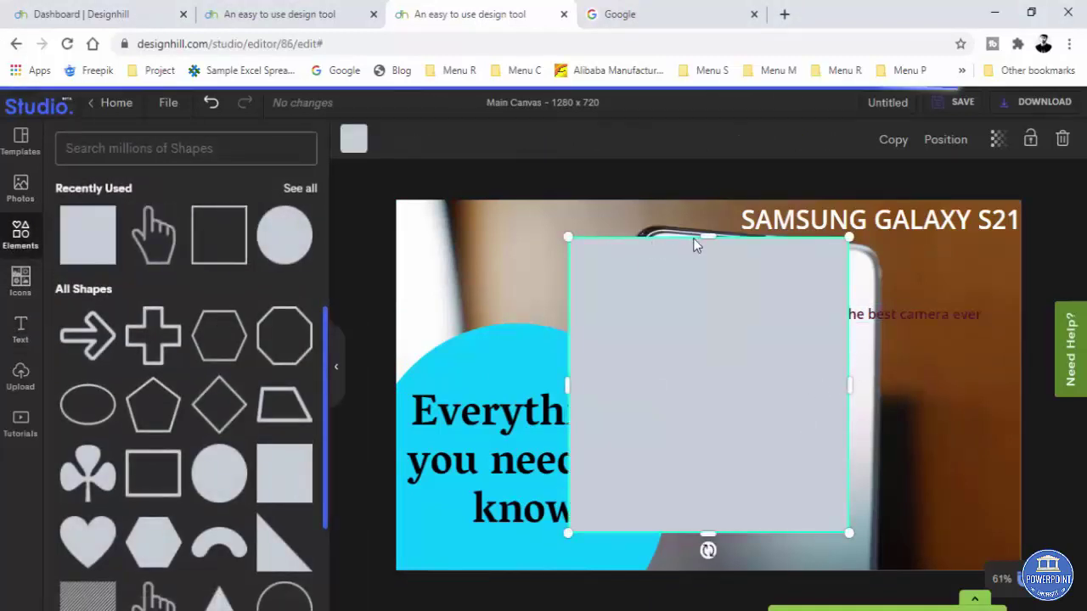
drag(709, 270, 699, 475)
drag(615, 513, 822, 386)
drag(917, 413, 917, 381)
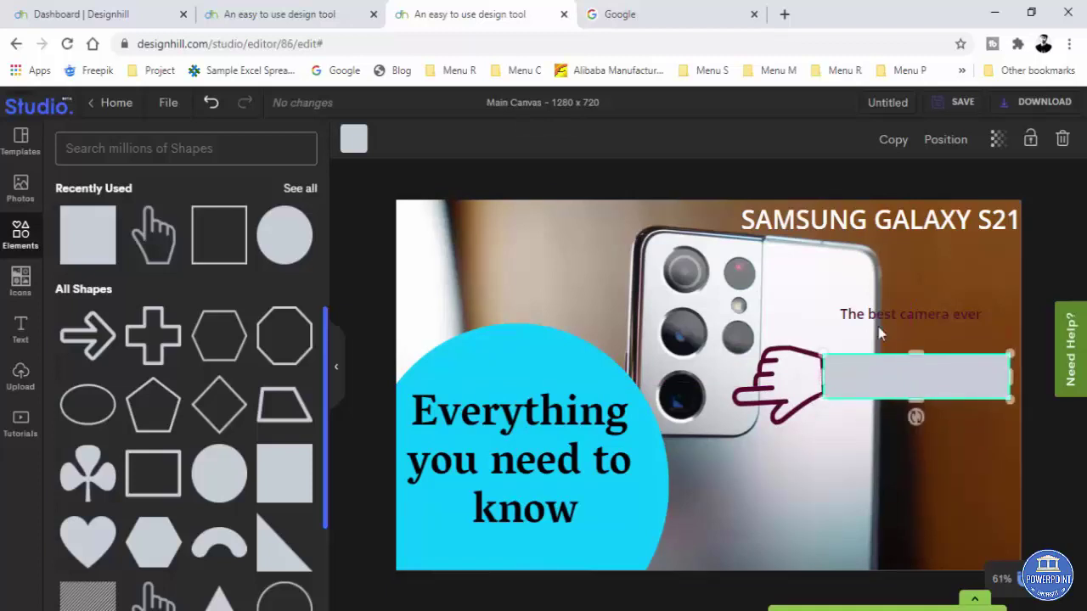
Colour the bar beside the hand with the document's dark maroon (#56112A) and deselect it
click(353, 140)
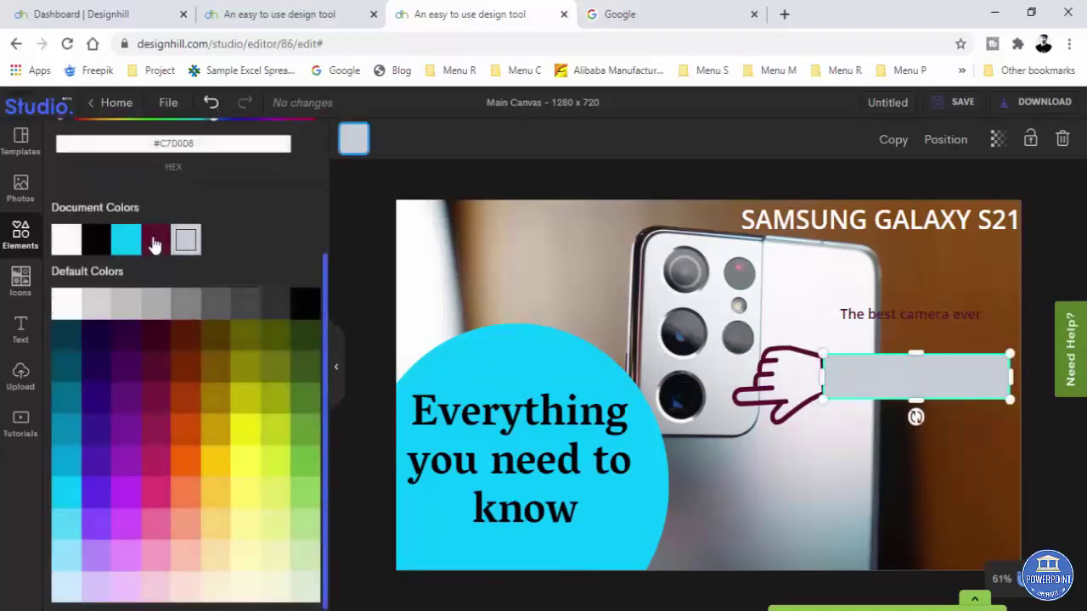
click(156, 242)
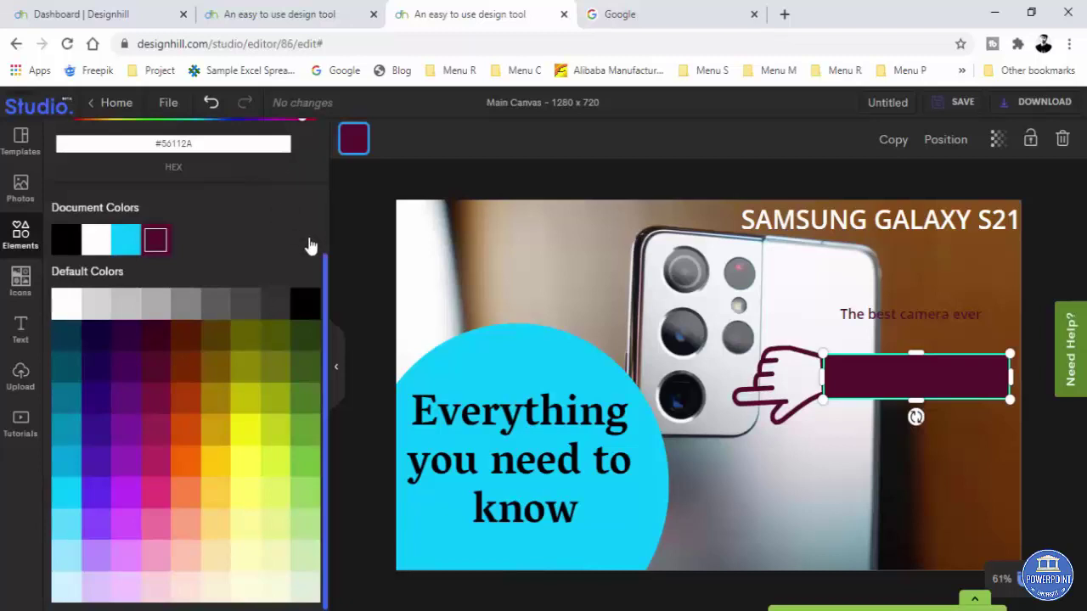
click(355, 253)
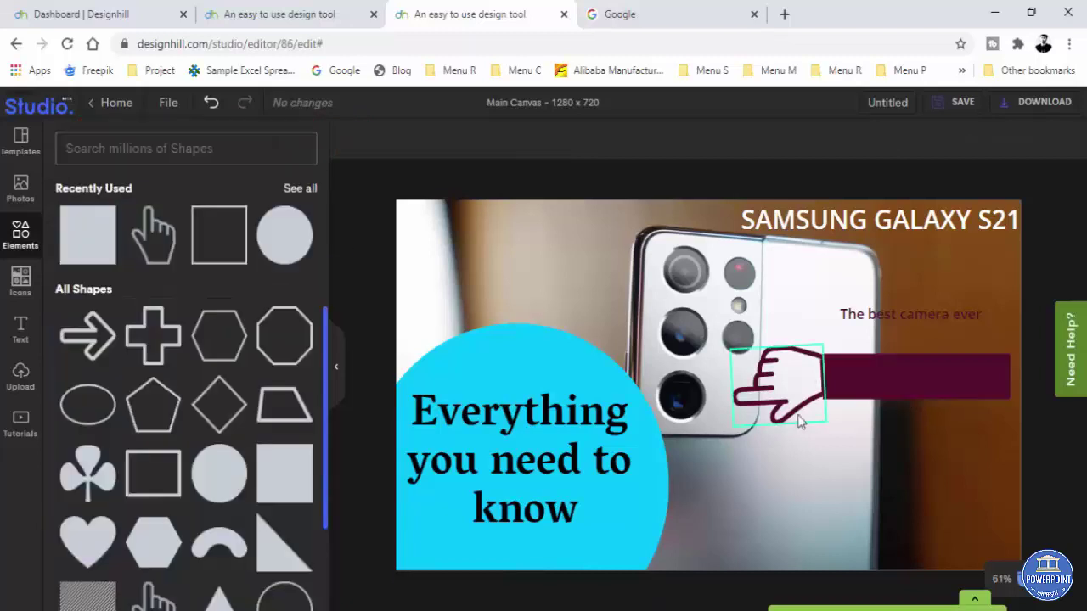
Move the "The best camera ever" text onto the maroon bar and colour it white (#FFFFFF)
click(917, 314)
drag(916, 303, 914, 366)
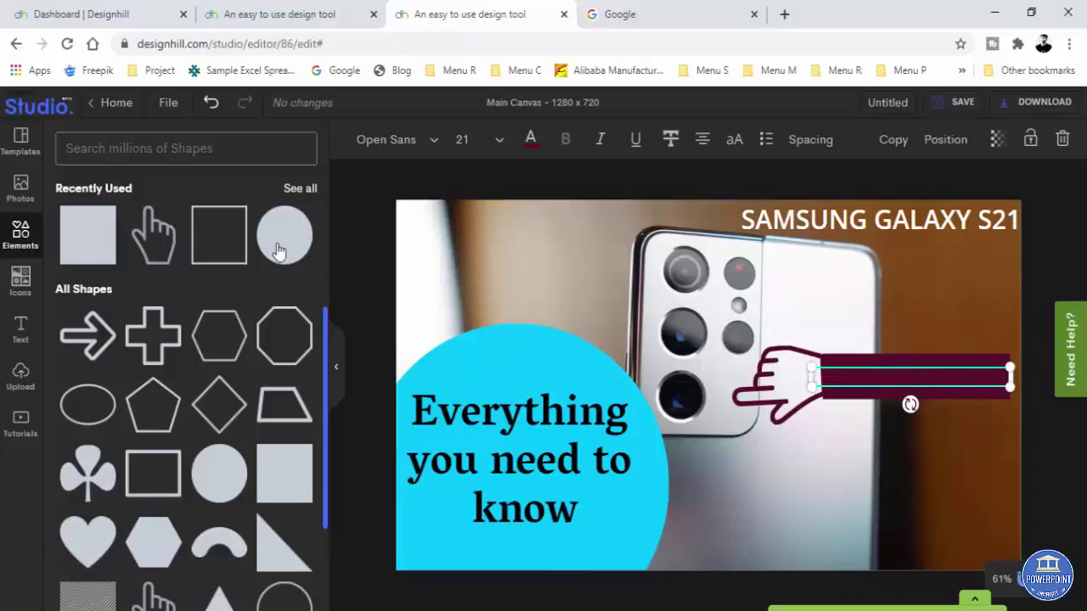
click(531, 138)
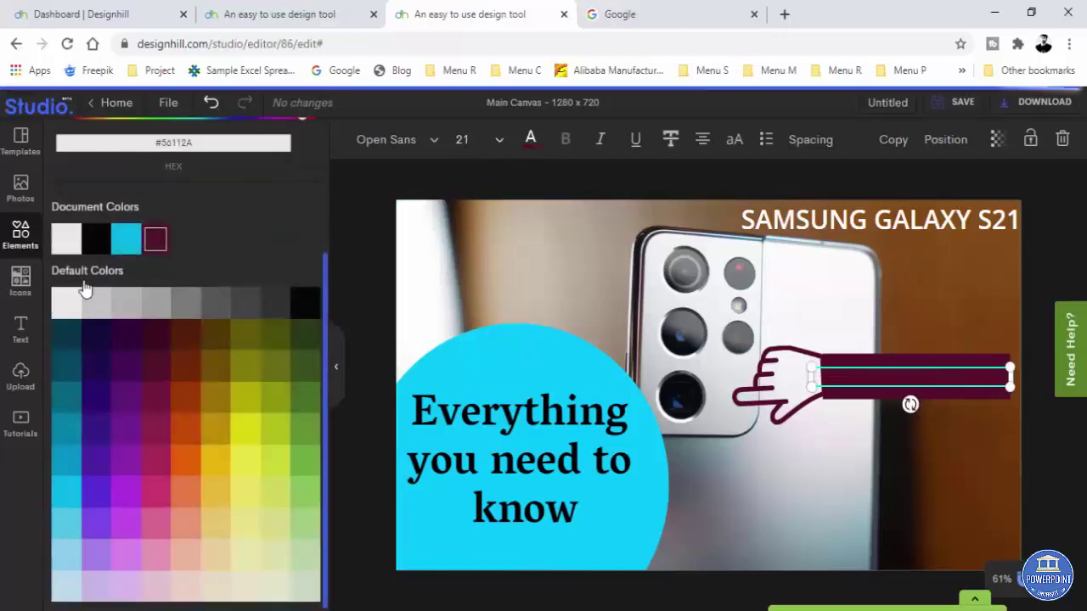
click(70, 242)
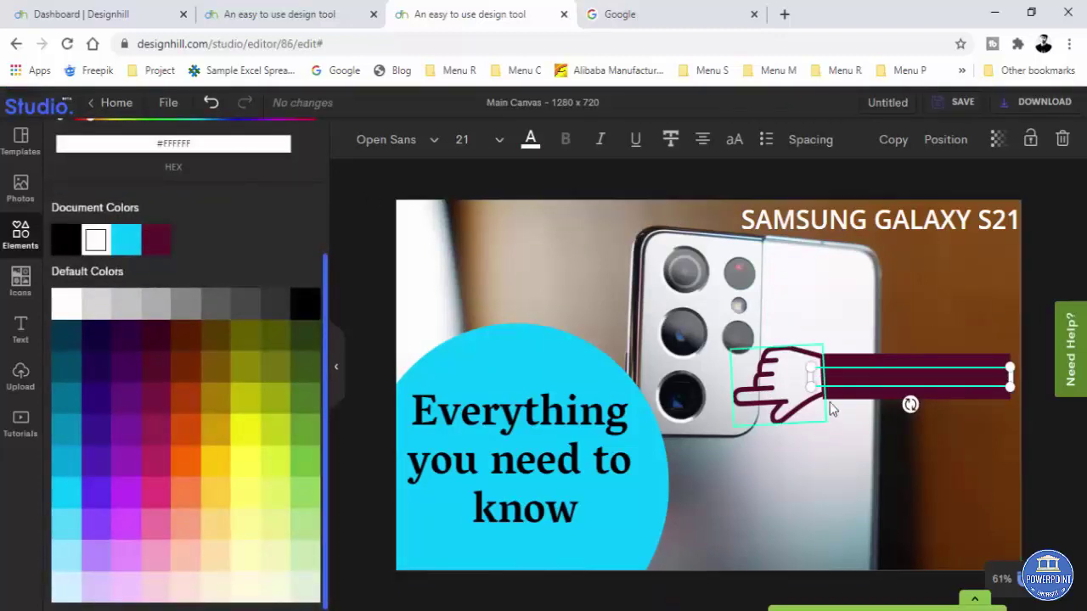
Bring the "The best camera ever" text to the front and nudge it into place within the bar
click(941, 146)
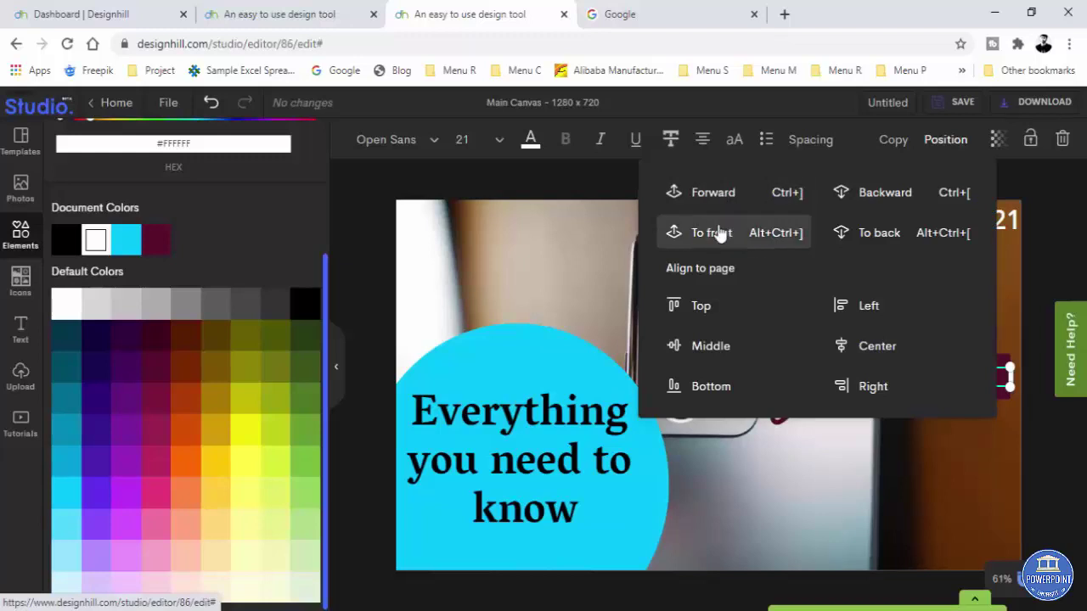
click(717, 232)
click(914, 417)
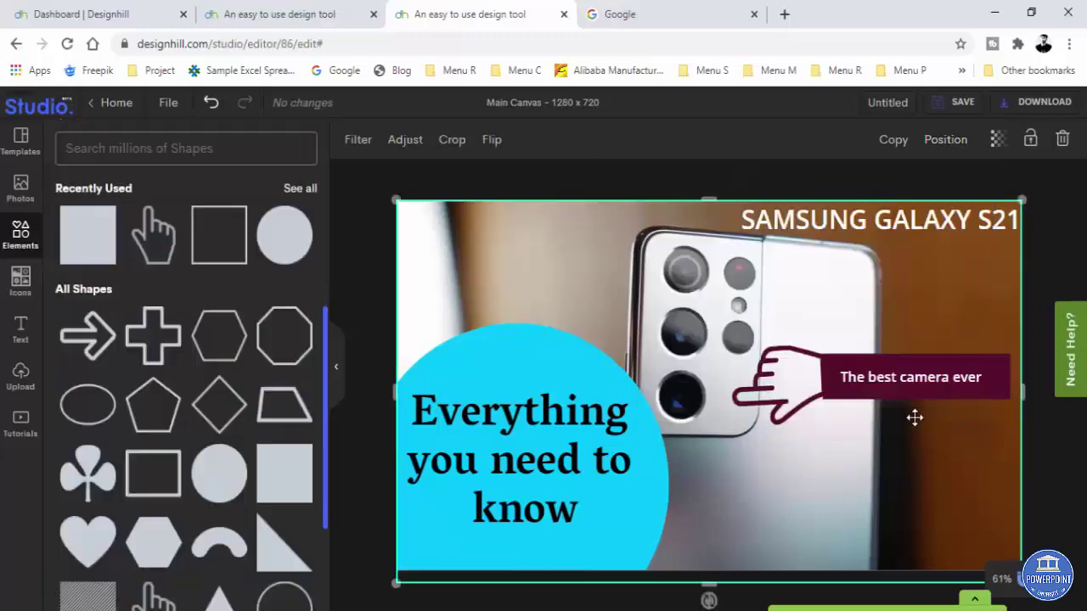
click(873, 377)
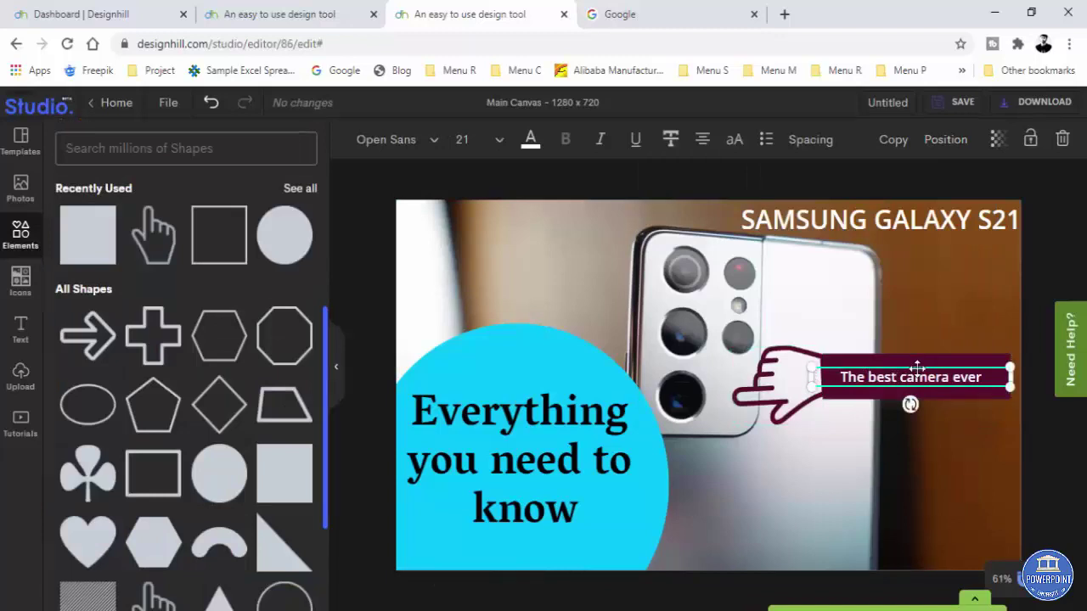
drag(919, 374, 941, 376)
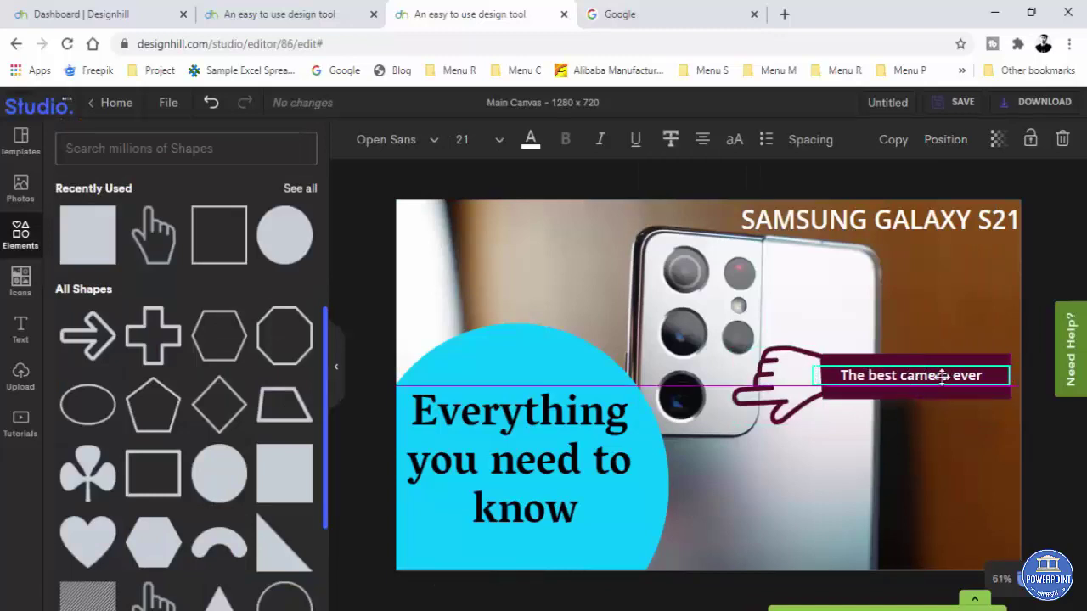
click(972, 454)
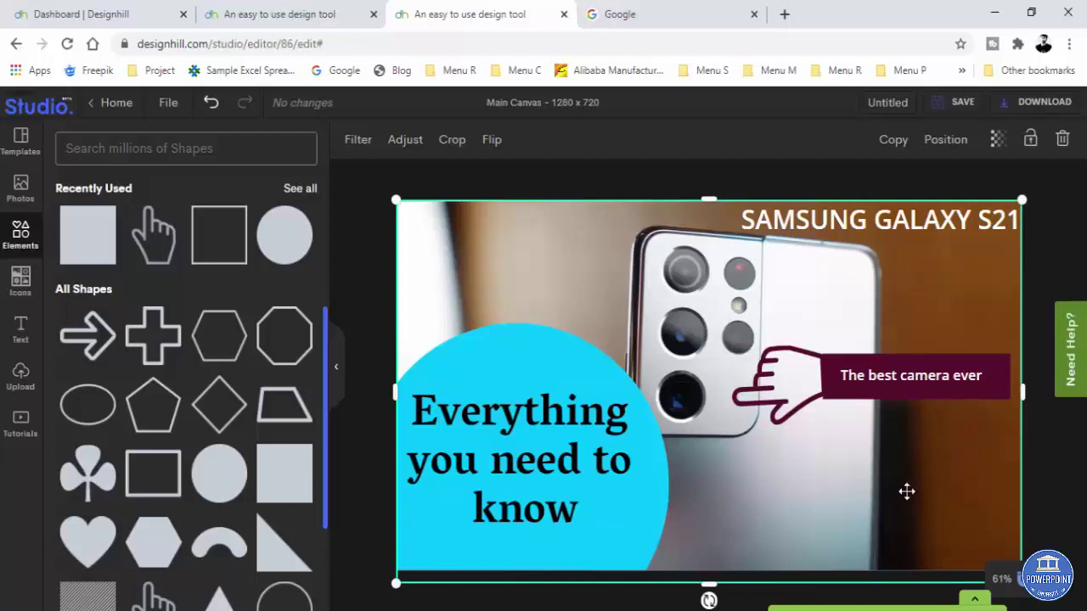
Rename the design "Samsung S21 Review" and save it
click(870, 103)
key(BackSpace)
text(Samsung)
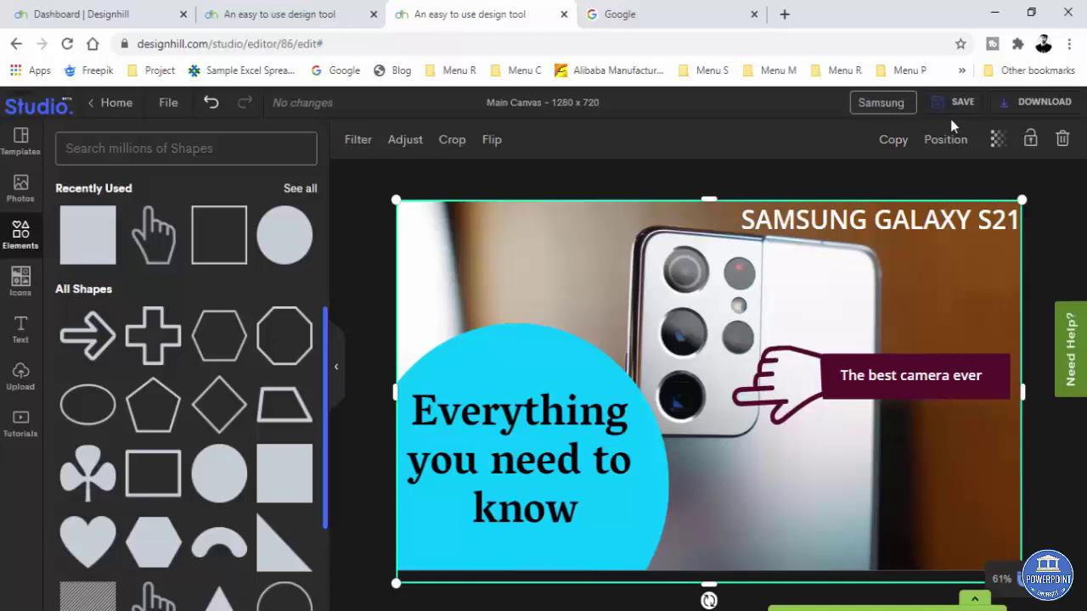
text( S21 Re)
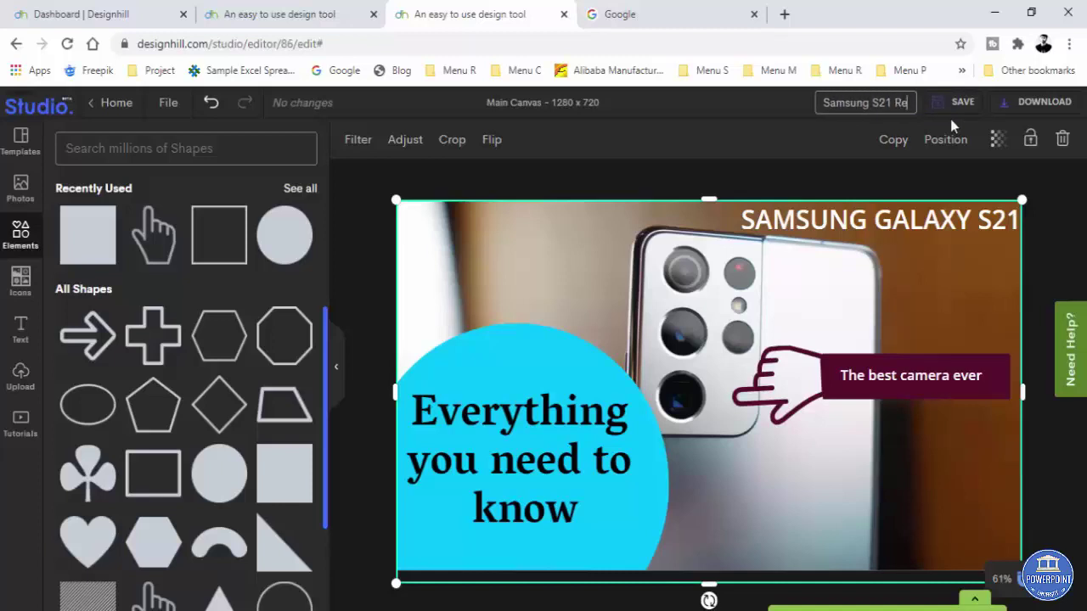
text(view)
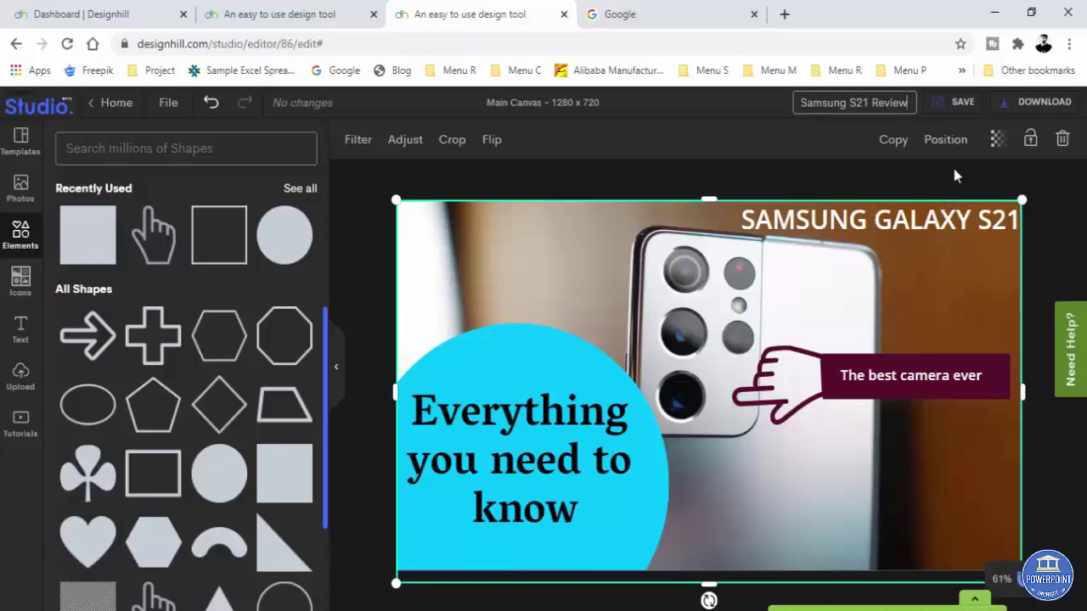
click(962, 107)
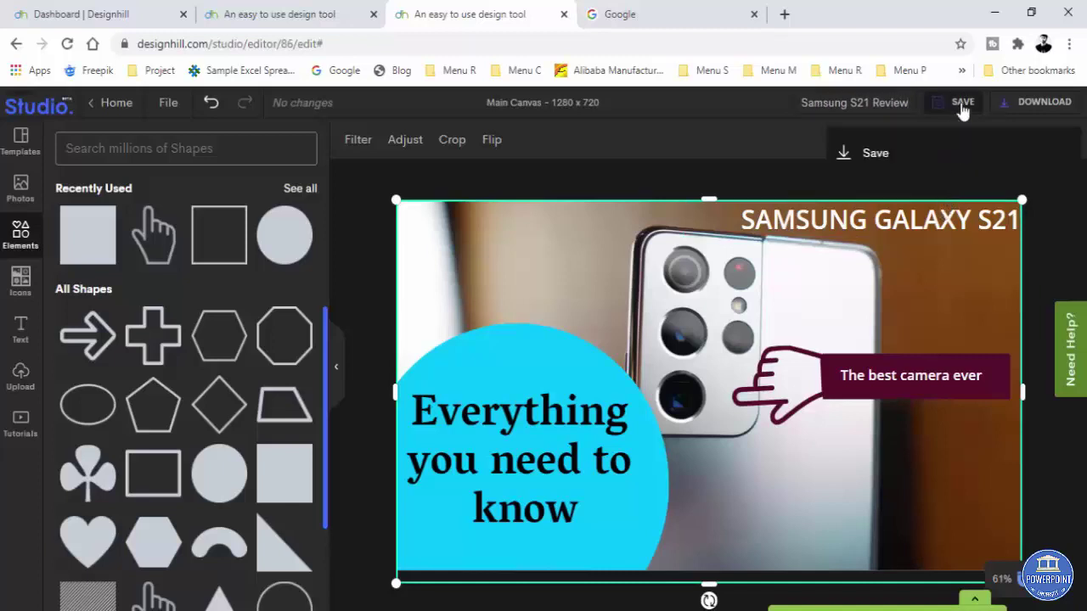
click(875, 155)
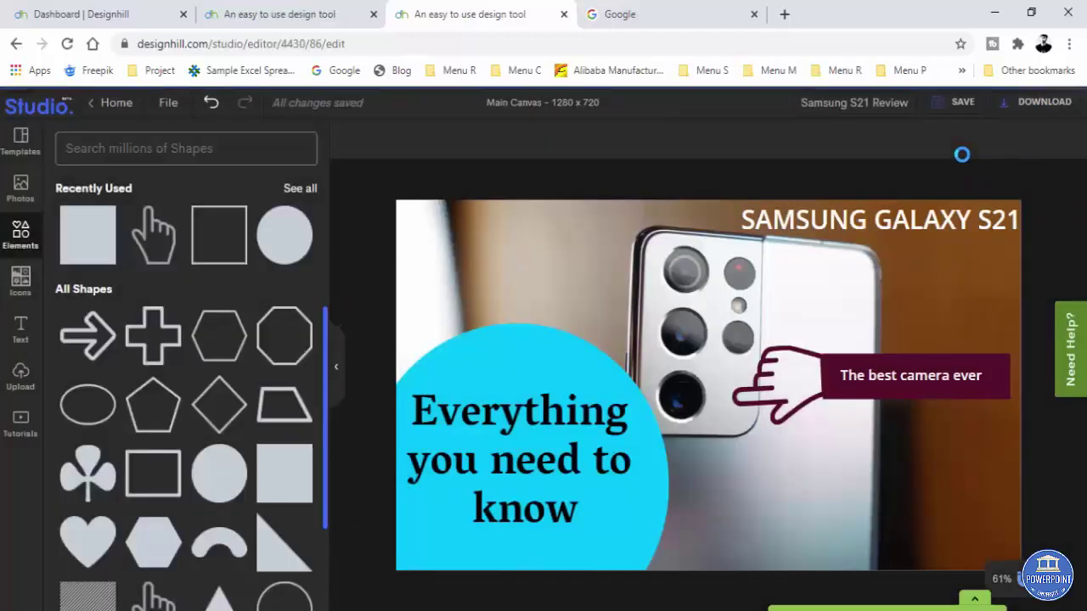
Download the design as a PNG at 2x size (1440 x 2560 px) and view the downloaded image
click(1043, 106)
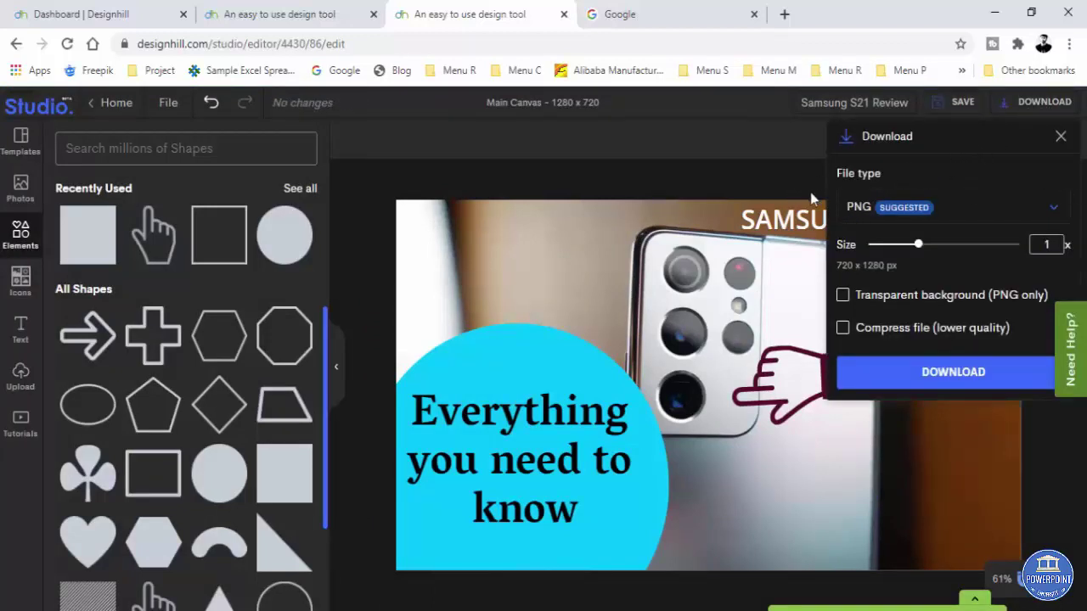
click(1054, 216)
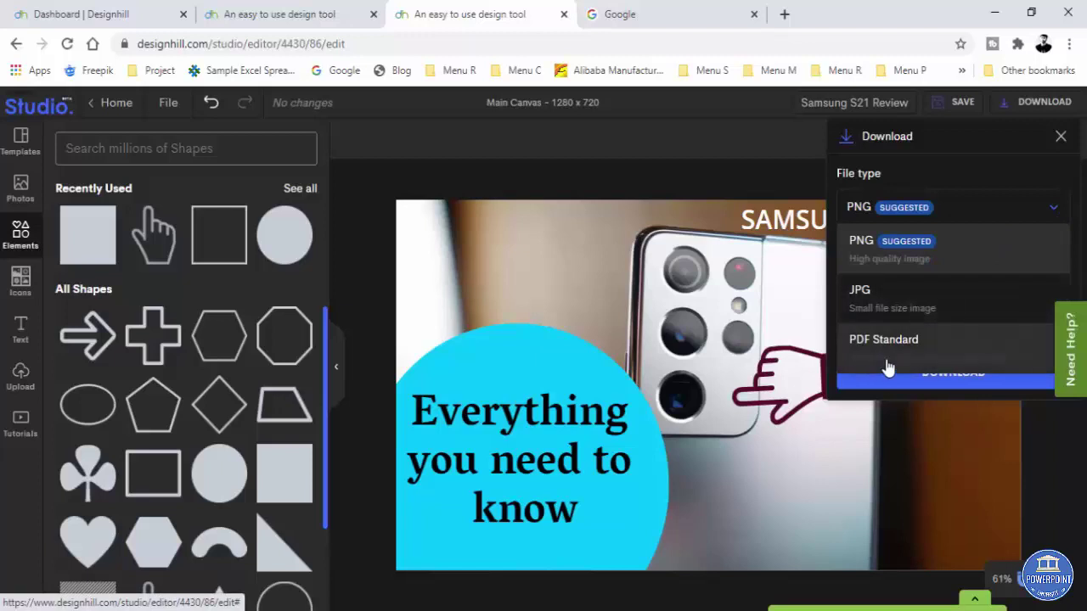
click(986, 212)
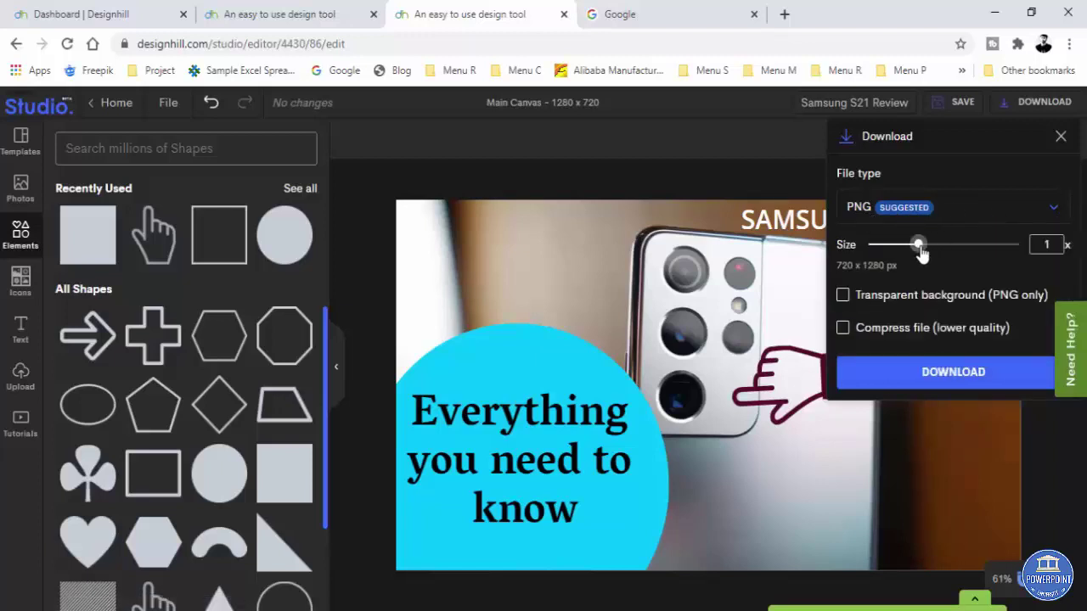
drag(921, 252, 972, 252)
drag(941, 257, 965, 257)
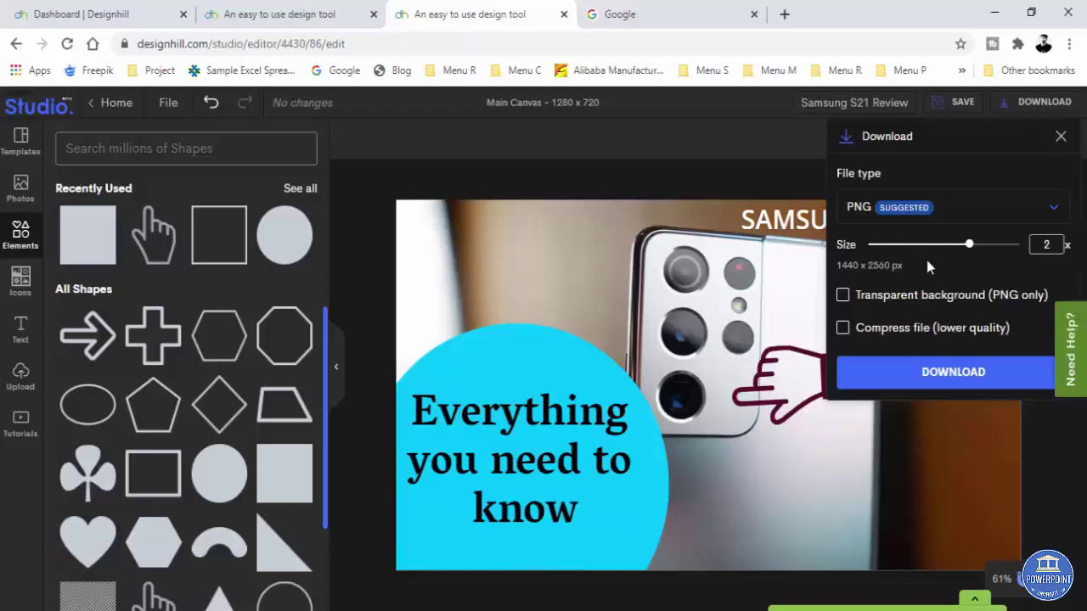
click(957, 382)
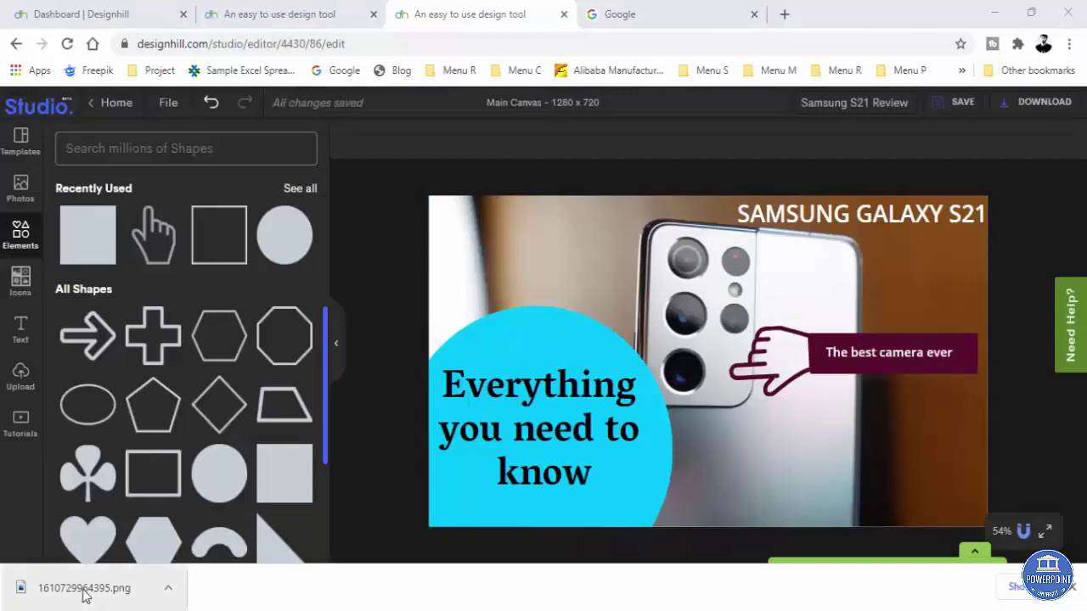
click(76, 591)
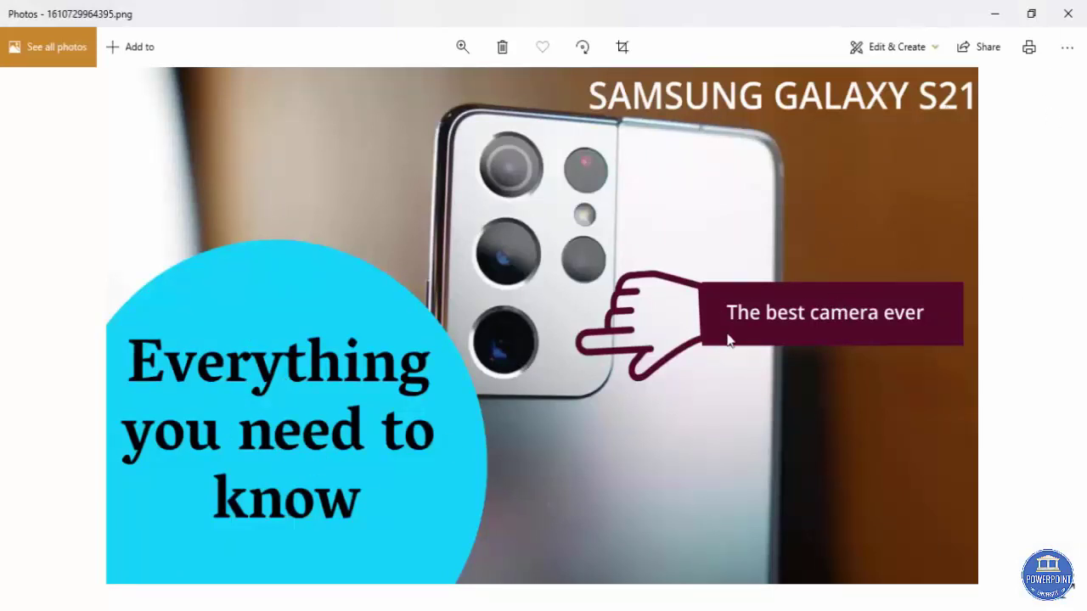
click(1070, 14)
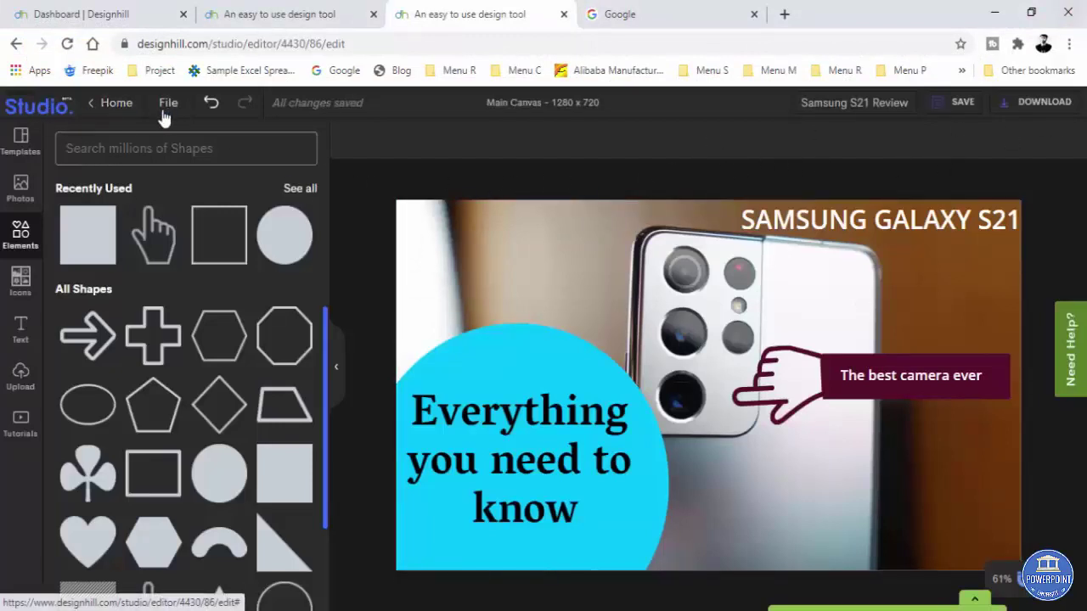
Return to the Studio dashboard, reopen the saved "Samsung S21 Review" project for editing and select its background photo
click(116, 107)
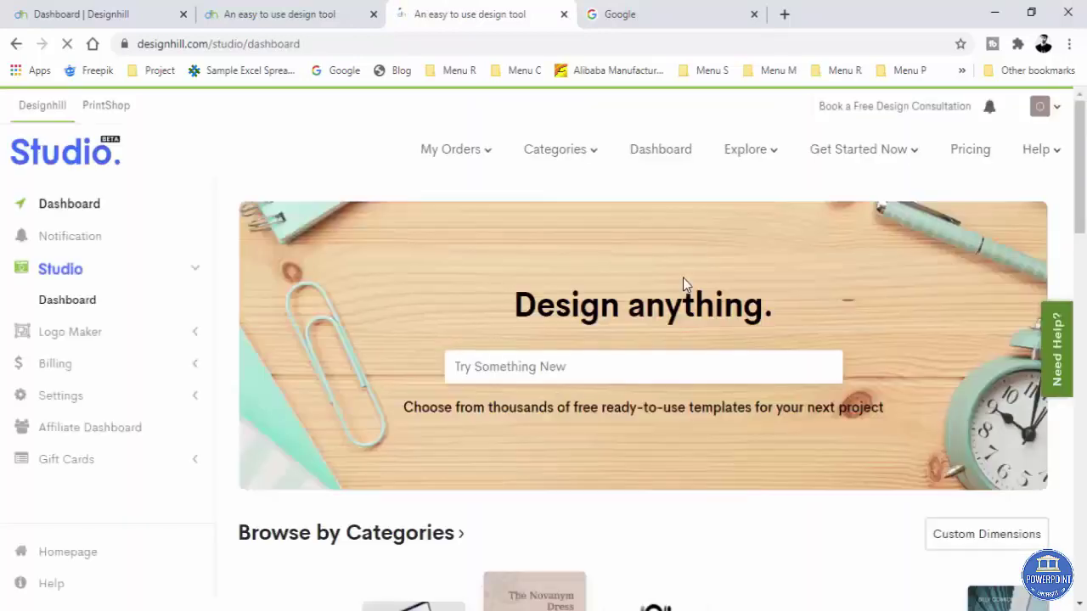
scroll(680, 314, down, 3)
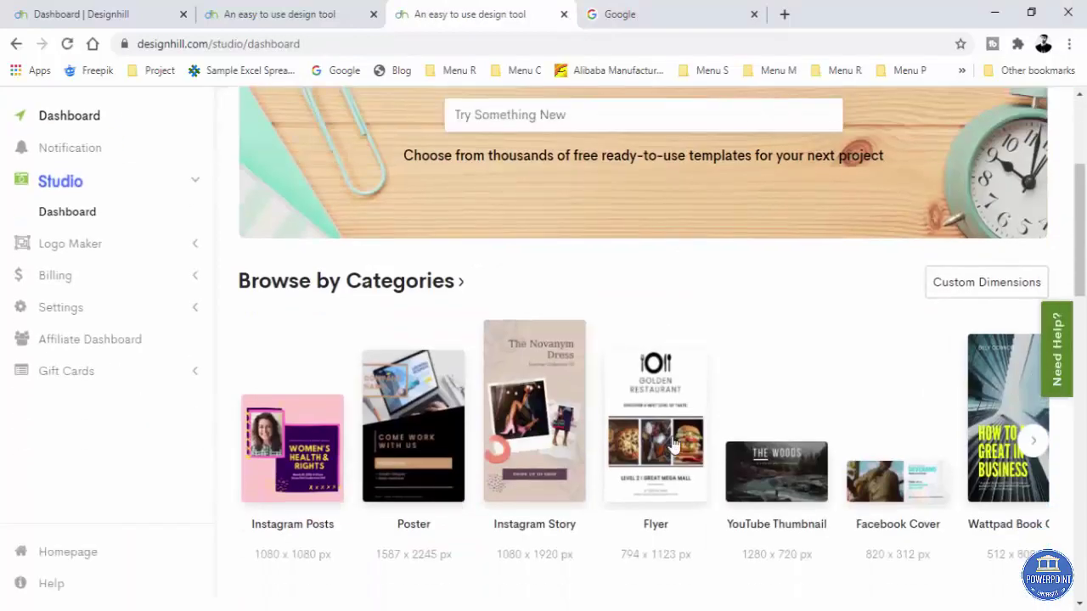
scroll(664, 436, down, 7)
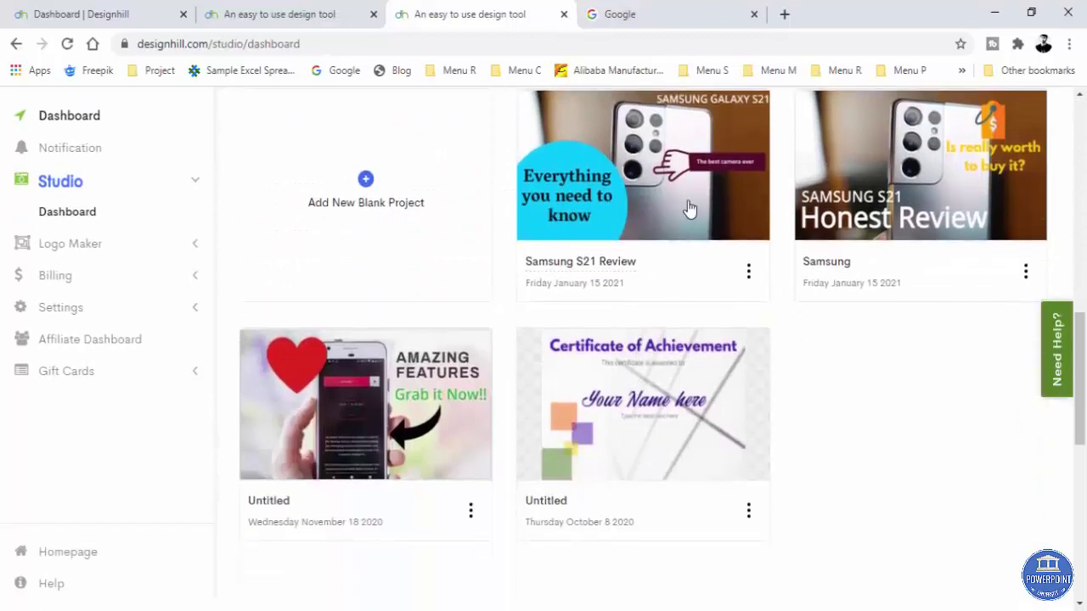
scroll(686, 212, up, 1)
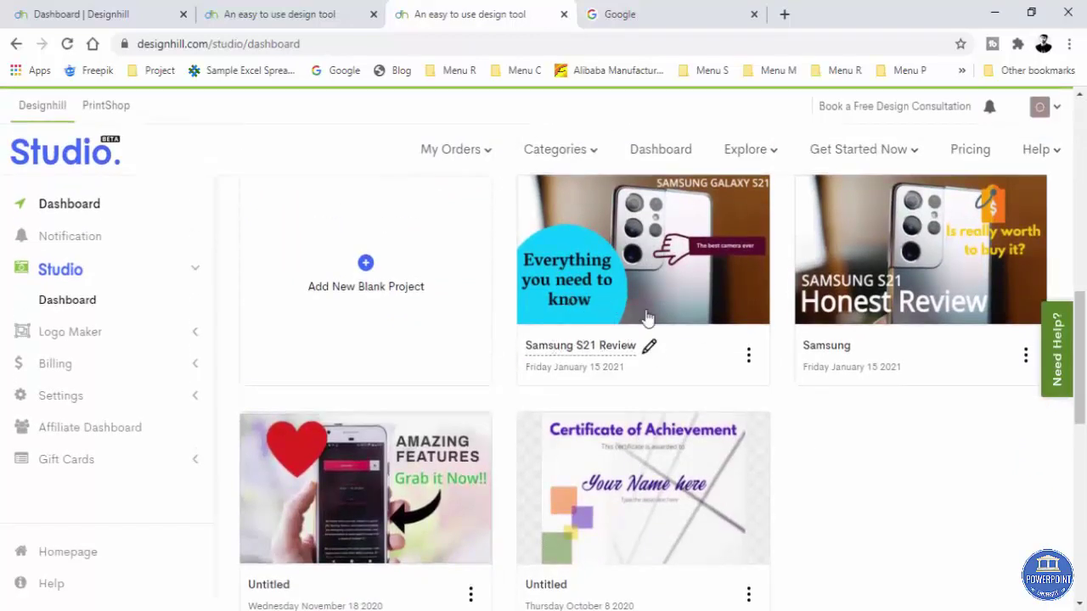
scroll(646, 316, up, 1)
click(654, 369)
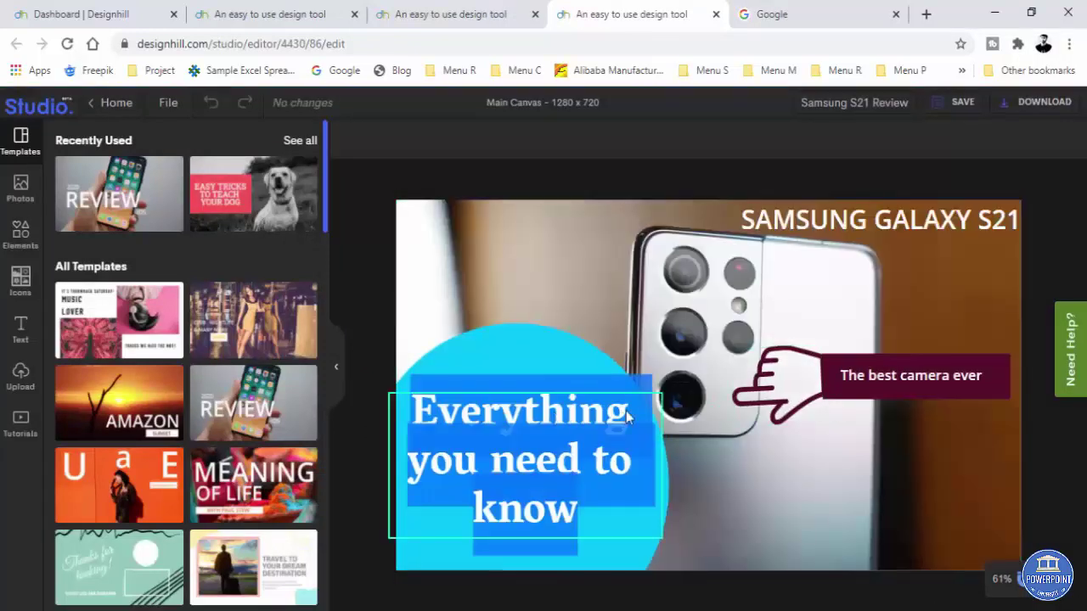
click(685, 358)
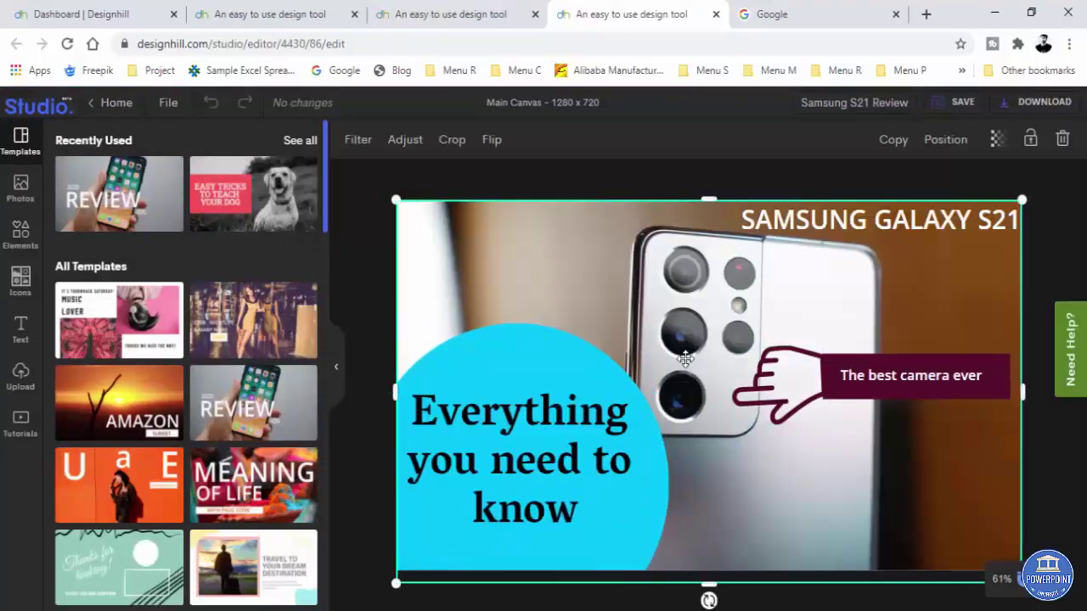